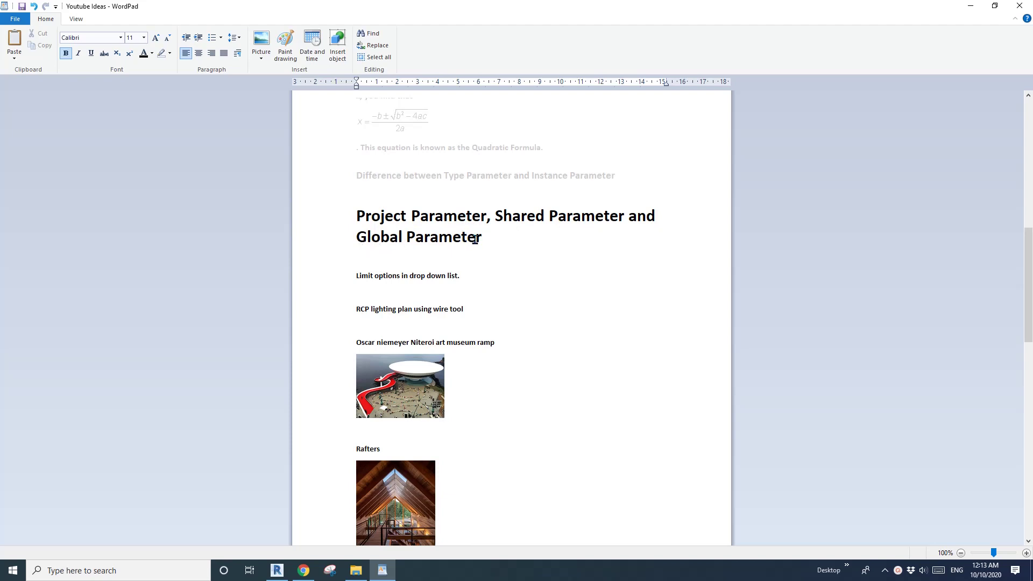
- Switch to Revit and create a new project from a template
left_click(277, 571)
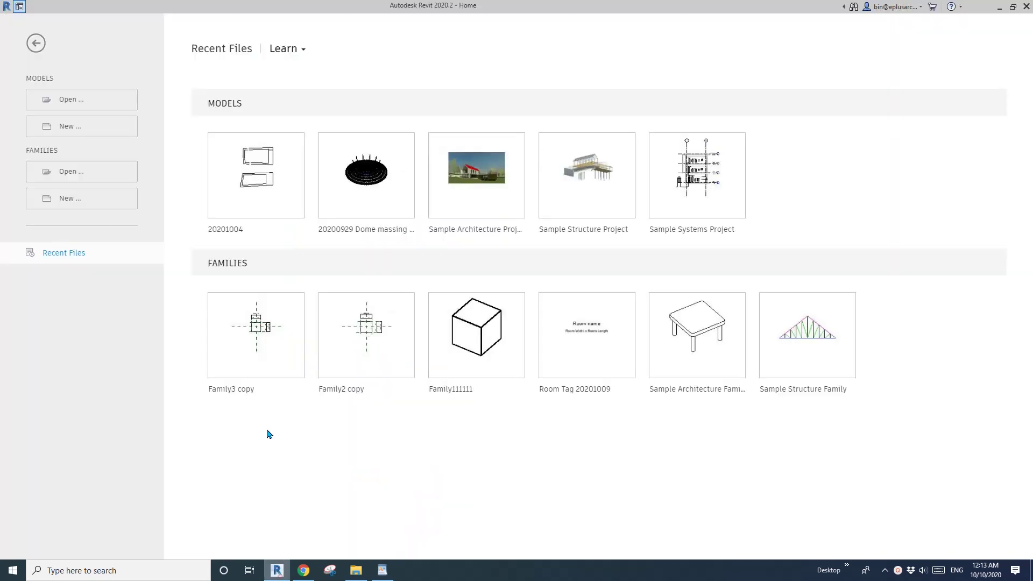
left_click(62, 126)
left_click(171, 114)
left_click(142, 113)
left_click(112, 171)
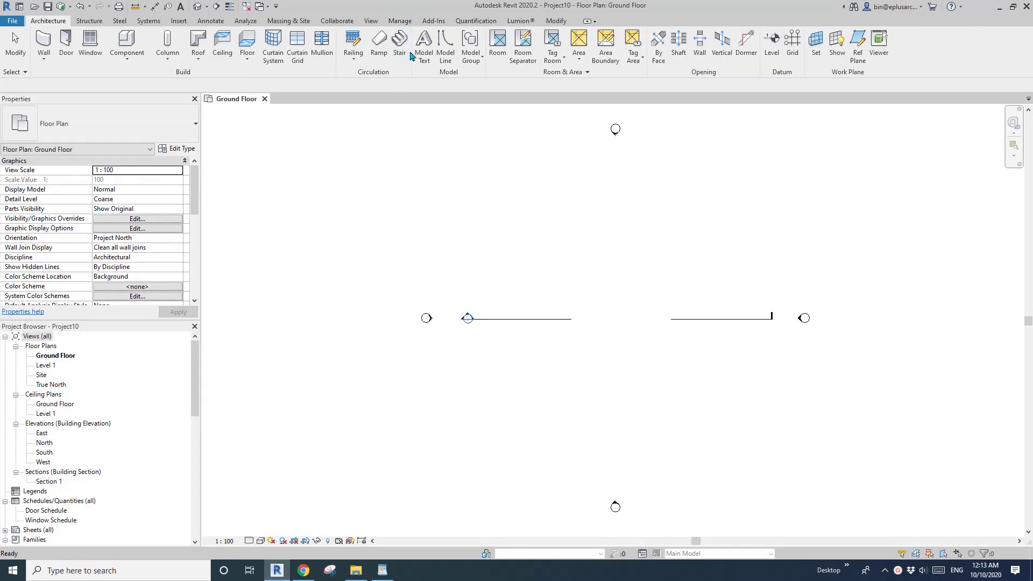
- Examine the list of project parameters already available in the new project
left_click(399, 21)
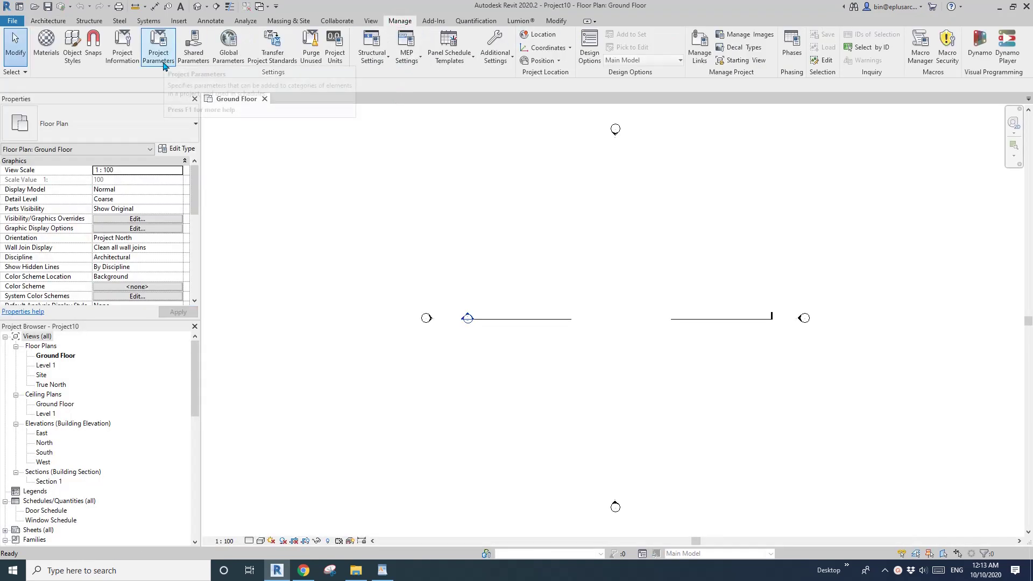
left_click(163, 64)
left_click_drag(506, 186, 440, 189)
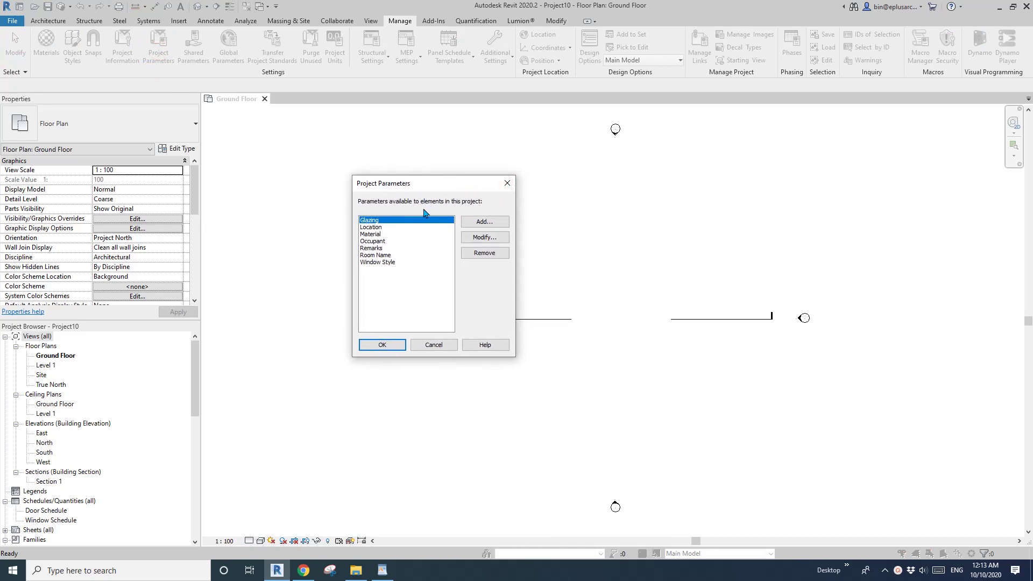
left_click(451, 347)
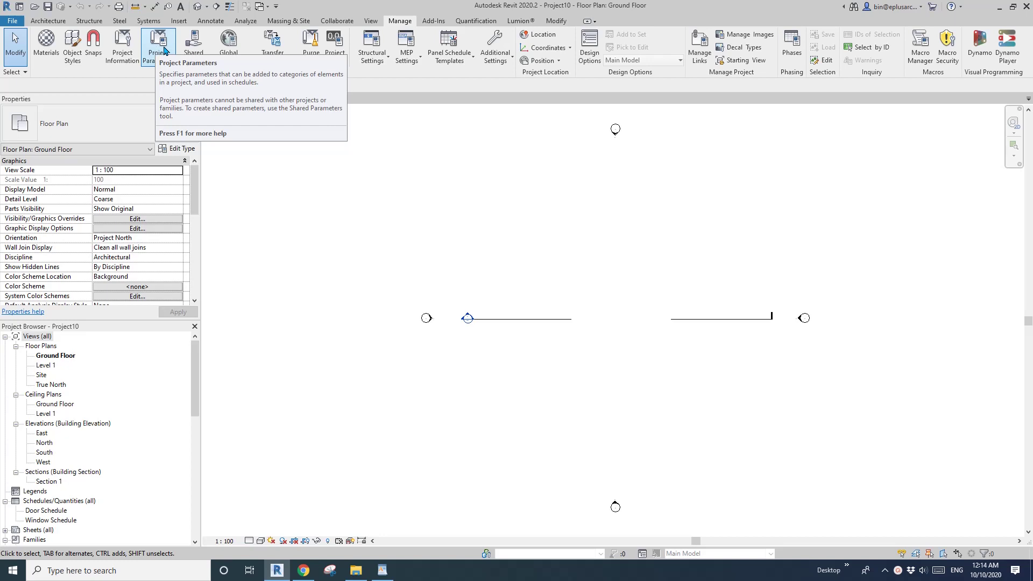
- Add a project parameter named Project Parameter 01 with Text as its parameter type
left_click(164, 51)
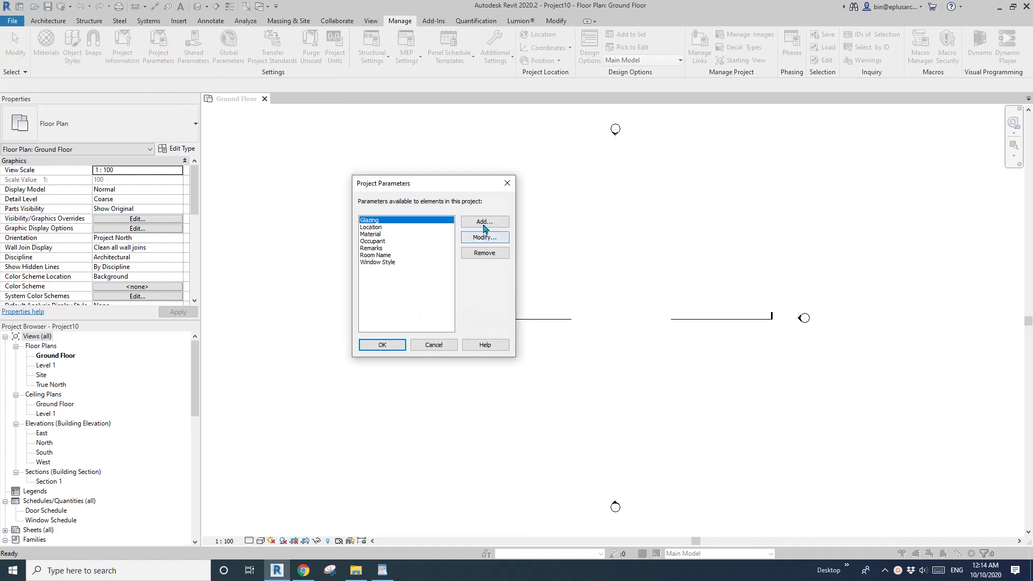
left_click(483, 223)
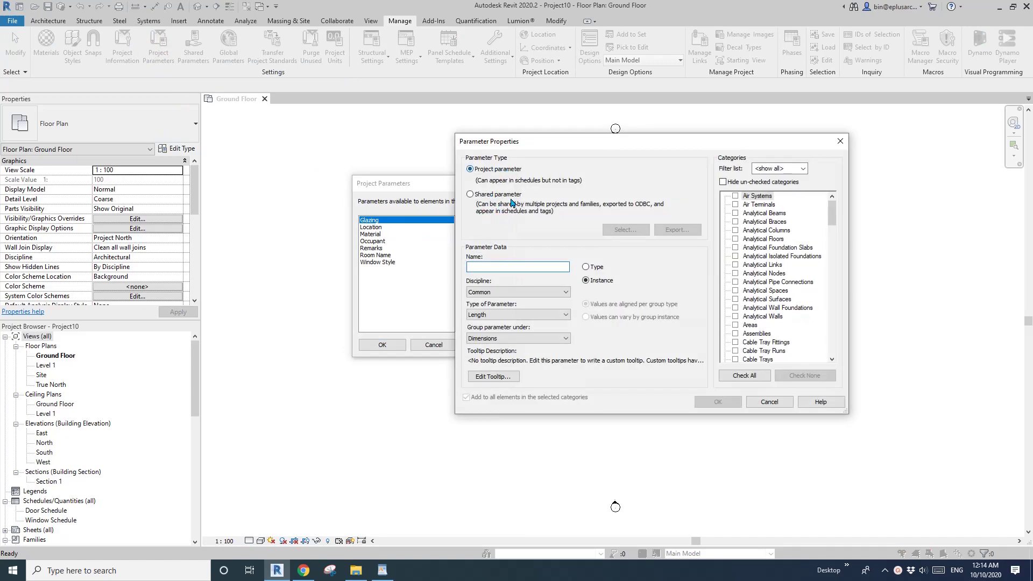
type("Project Parameter 01")
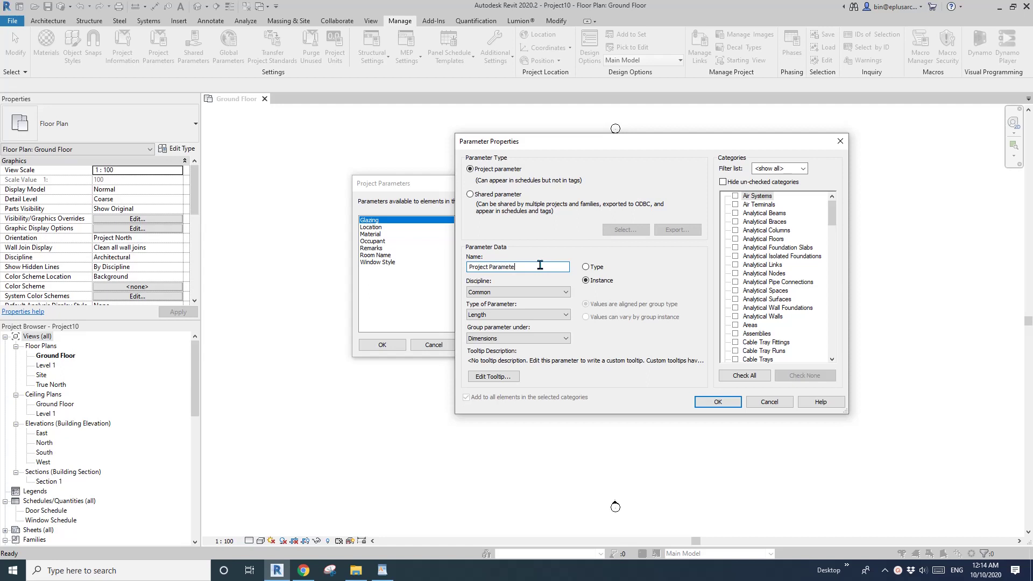
left_click(565, 314)
left_click(487, 326)
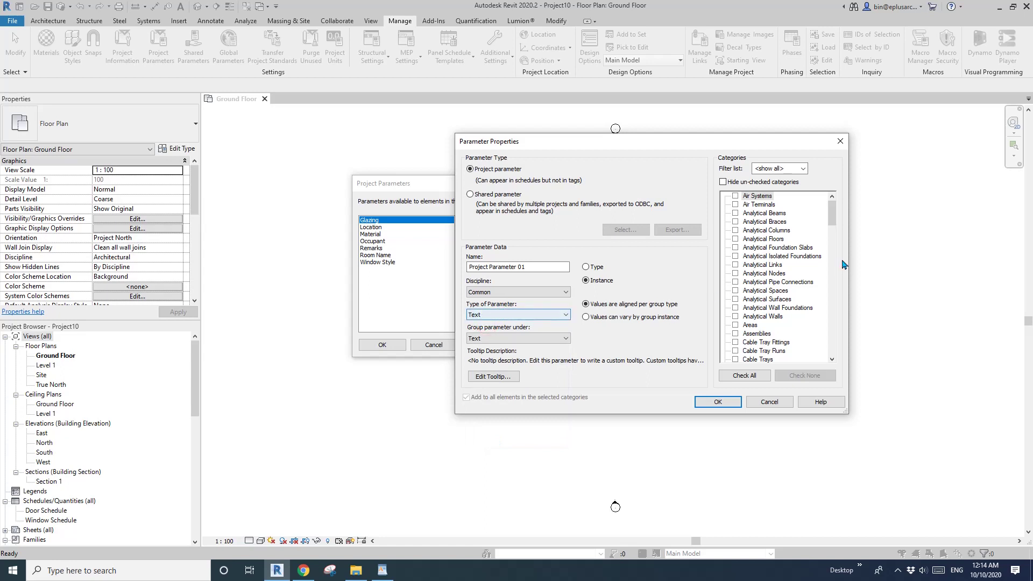
- Assign Project Parameter 01 to the Doors and Windows categories and save the project parameters
left_click(770, 233)
key("d")
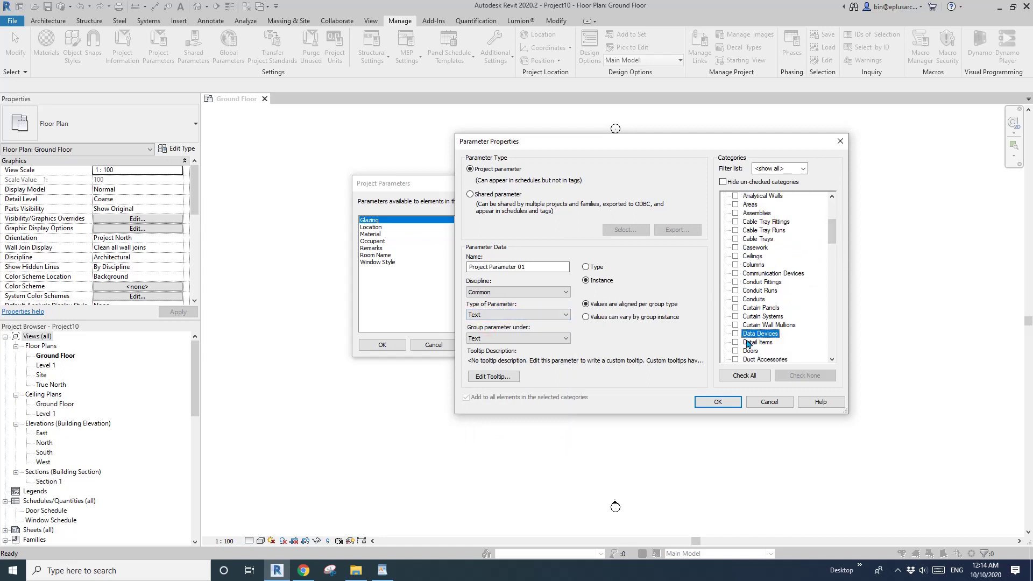
left_click(735, 351)
left_click(769, 282)
key("w")
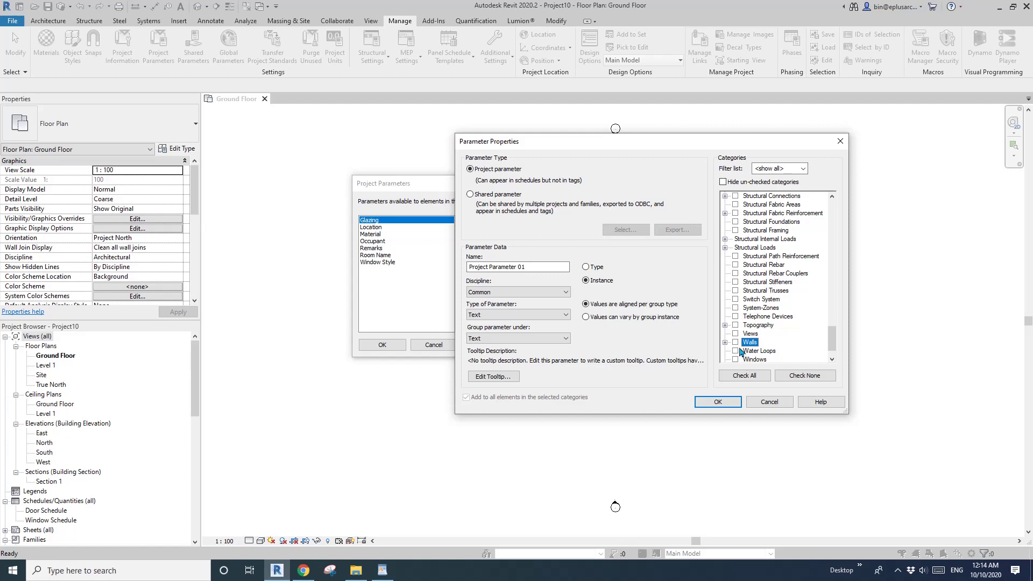
left_click(735, 359)
left_click(718, 402)
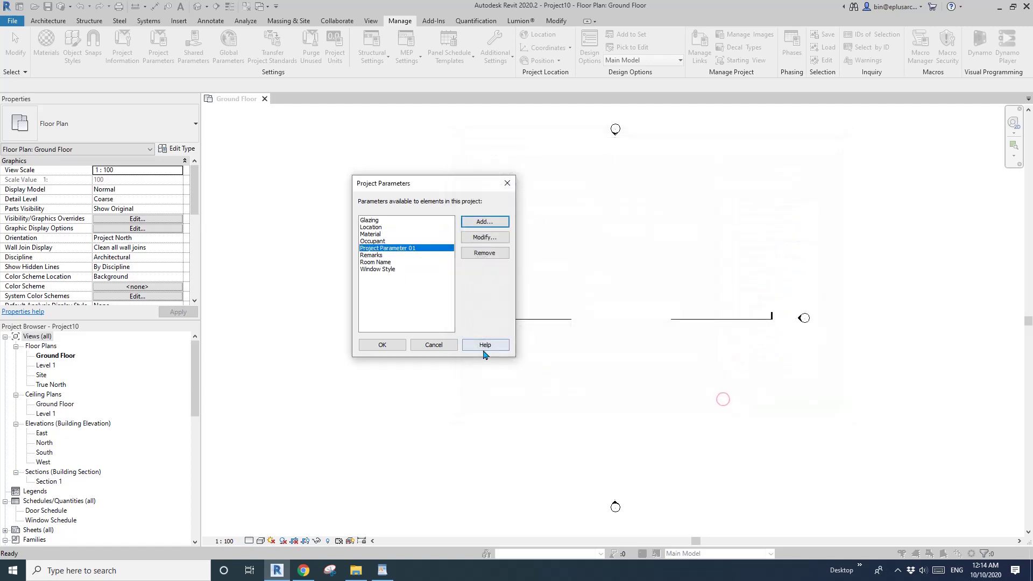
left_click(397, 351)
- Draw a straight horizontal Double brick - 270 wall on the Ground Floor plan, above the section line
scroll(484, 301, "up", 1)
key("w")
key("a")
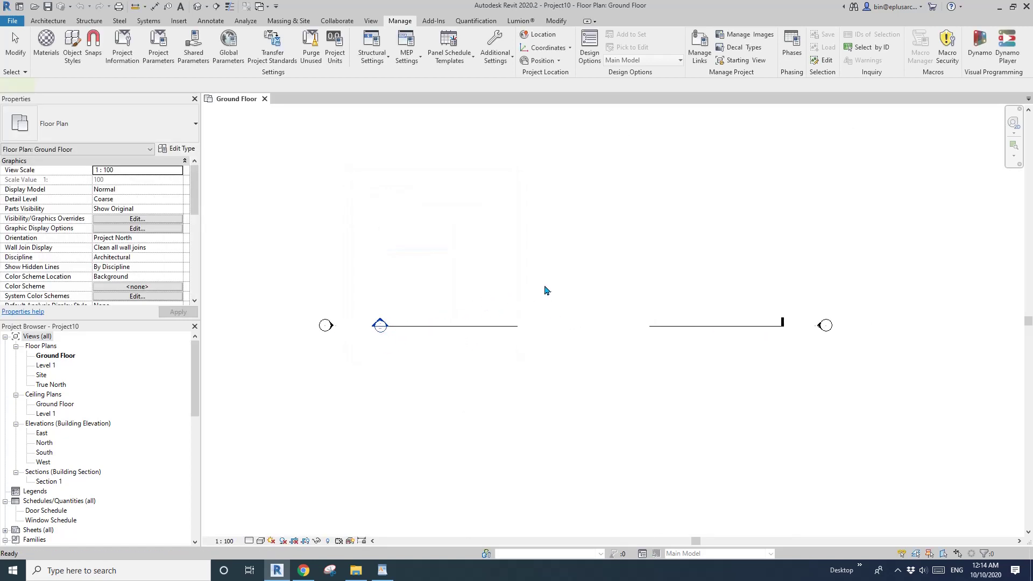
left_click(694, 266)
scroll(641, 233, "up", 5)
key("Escape")
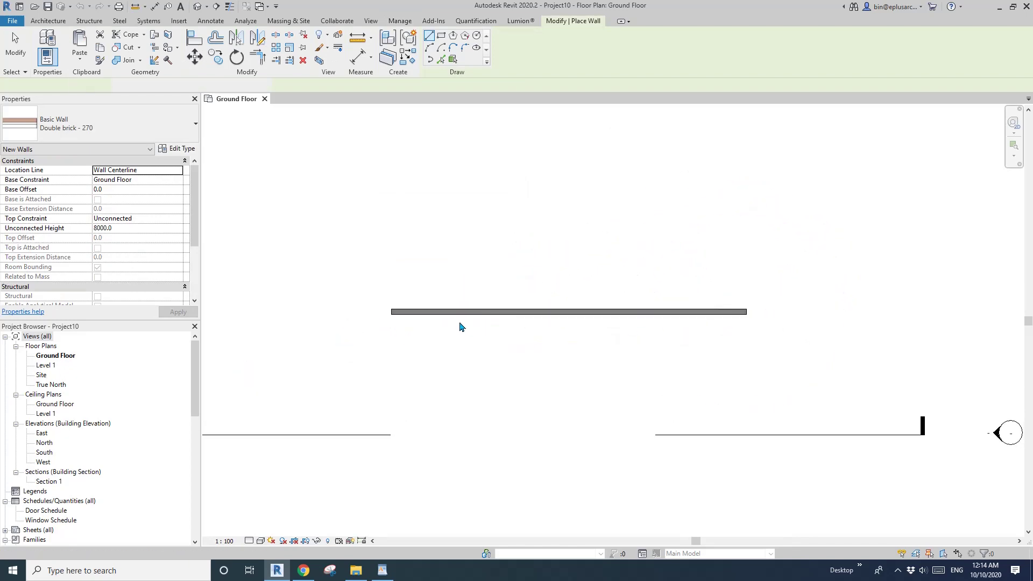
- Place three M_Single-Flush 0813 x 2134mm doors side by side in the western half of the wall
key("d")
key("r")
left_click(440, 312)
left_click(471, 312)
left_click(518, 313)
- Place three M_Fixed 0915 x 1830mm windows in the wall, east of the doors
scroll(555, 313, "up", 1)
key("w")
key("n")
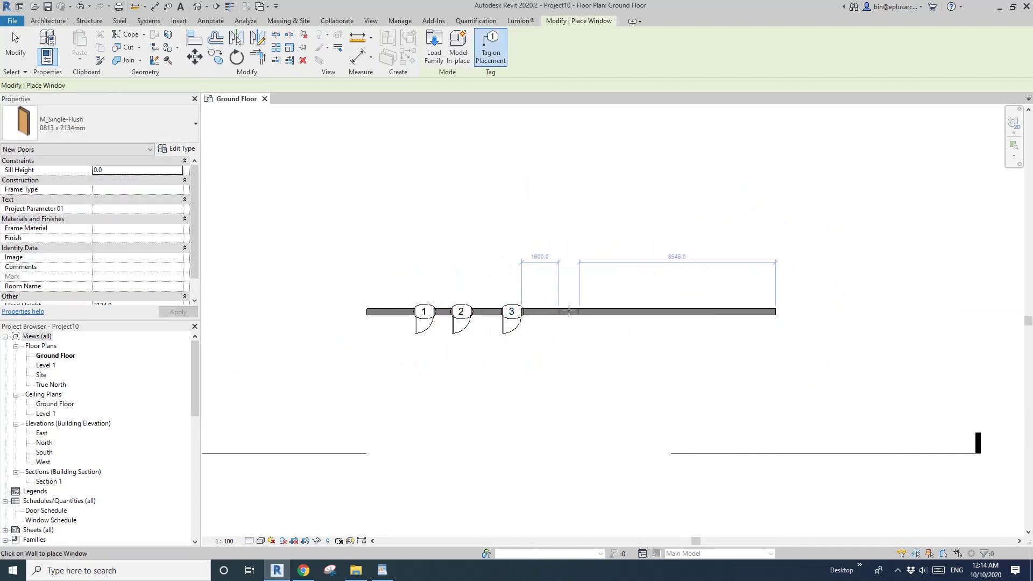
left_click(576, 312)
left_click(608, 312)
left_click(643, 312)
key("Escape")
- Check the properties of door 1 and window 1 for the Project Parameter 01 field
left_click(423, 323)
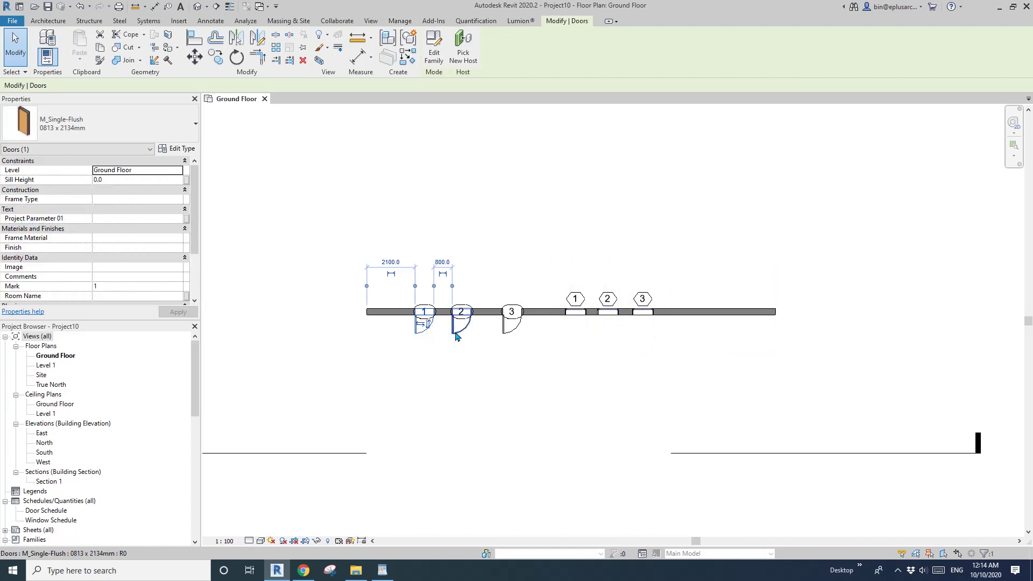
left_click(576, 315)
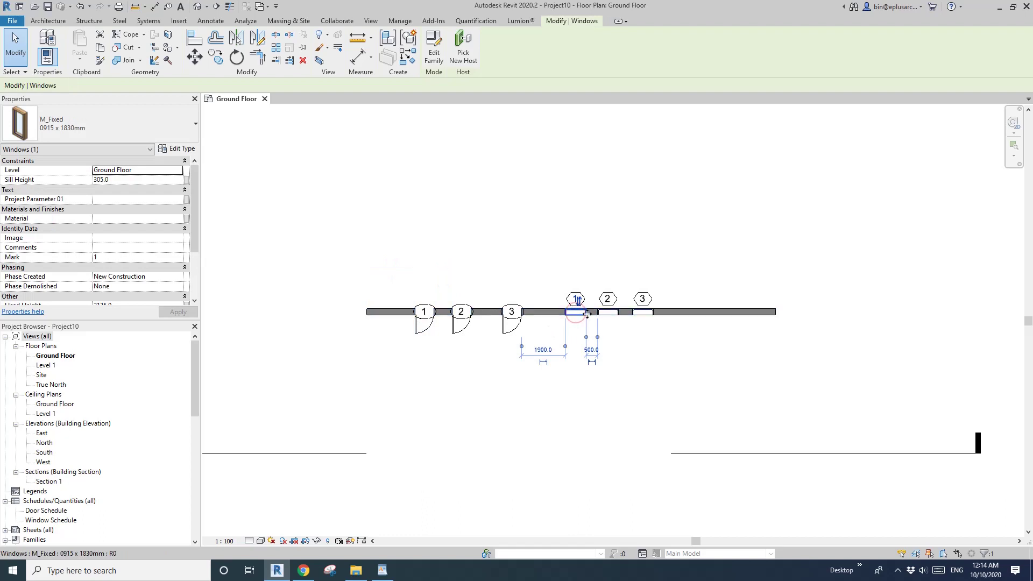
scroll(587, 320, "up", 1)
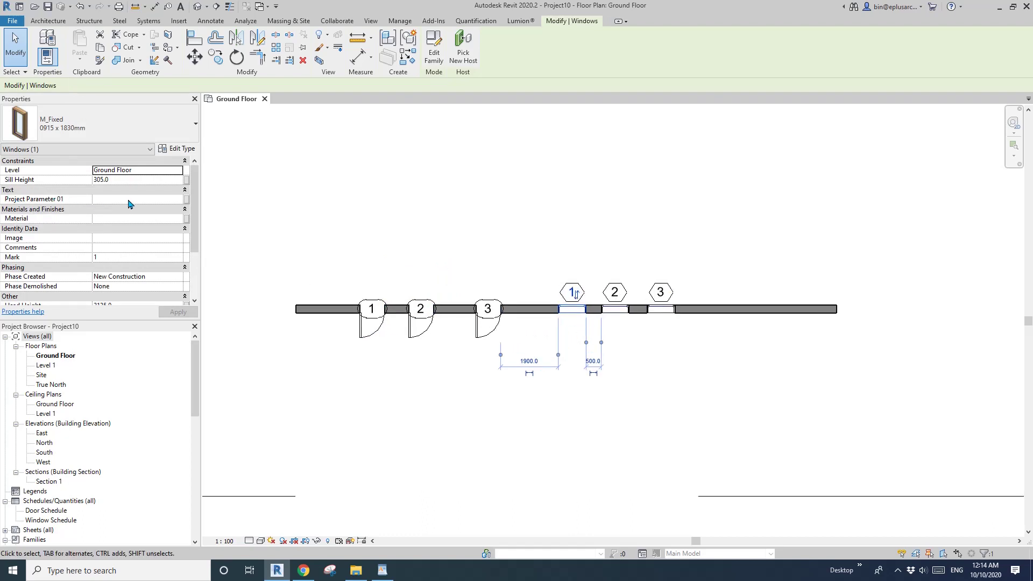
middle_click_drag(438, 265, 527, 275)
scroll(521, 271, "up", 1)
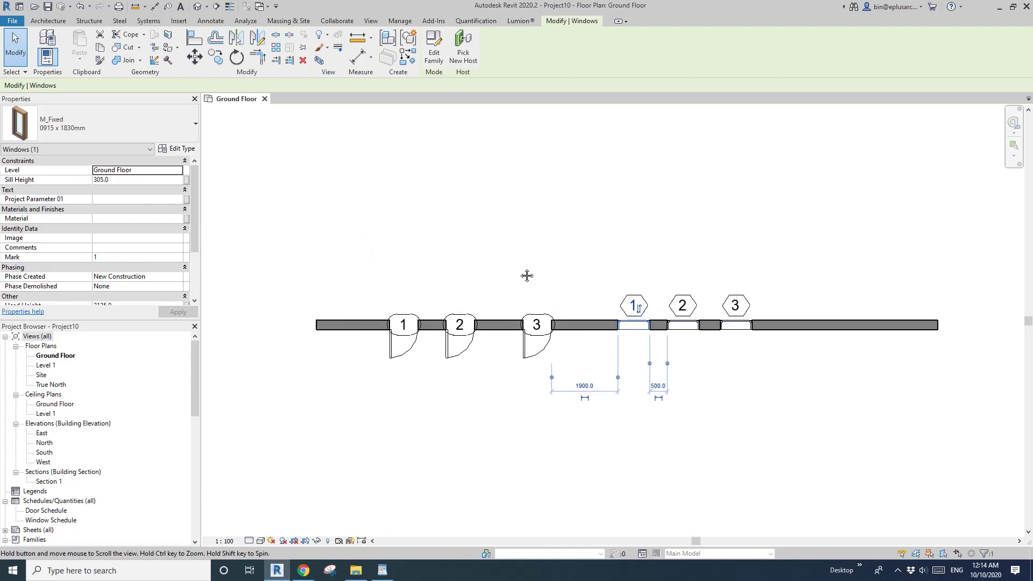
left_click(477, 261)
middle_click_drag(440, 270, 446, 259)
- Add Project Parameter 01 as the last field of the Door Schedule
double_click(47, 511)
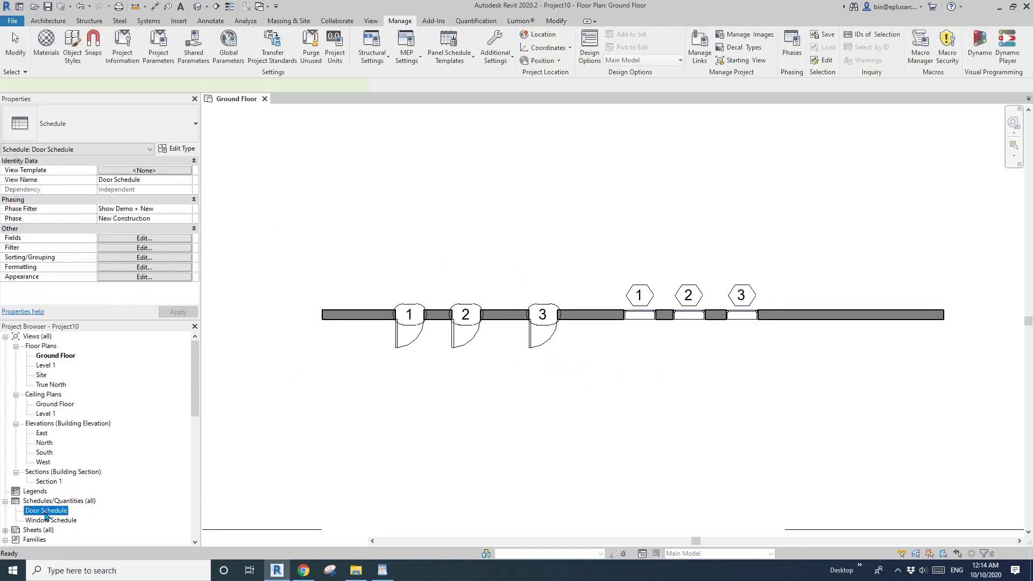
left_click(161, 239)
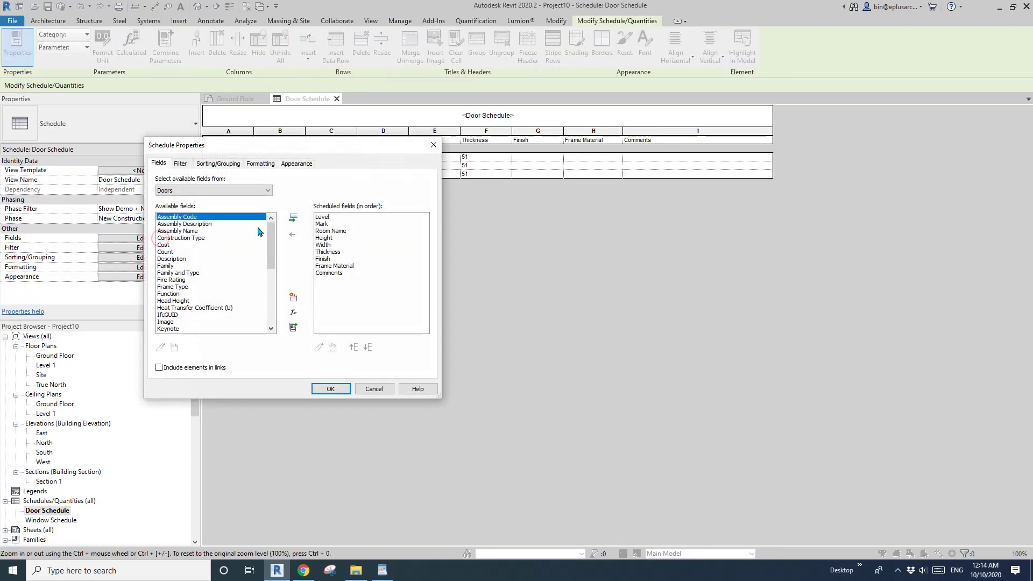
left_click(272, 276)
left_click(183, 273)
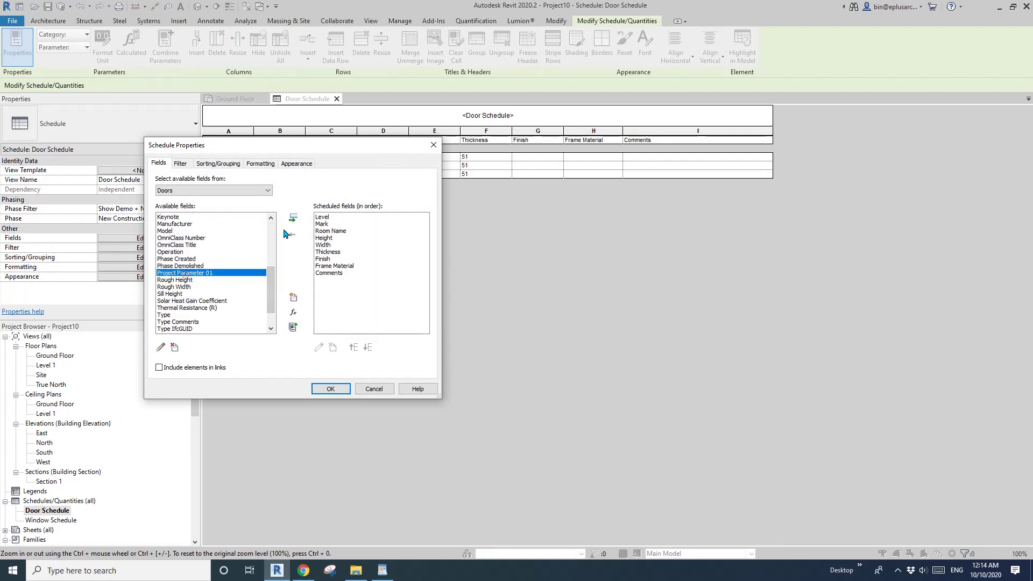
left_click(294, 218)
left_click(331, 389)
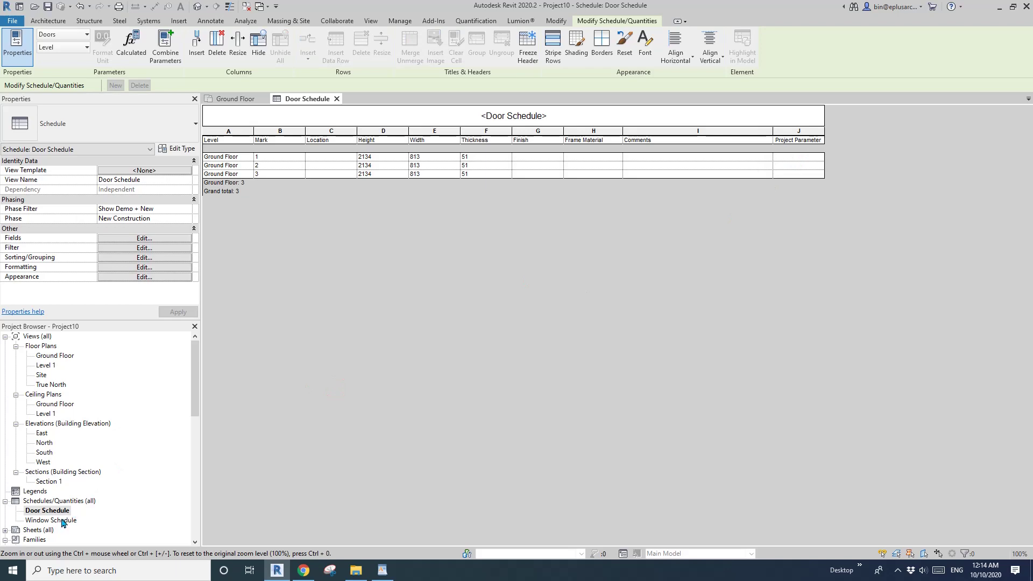
- Add Project Parameter 01 as the last field of the Window Schedule and close both schedules
double_click(62, 520)
left_click(146, 241)
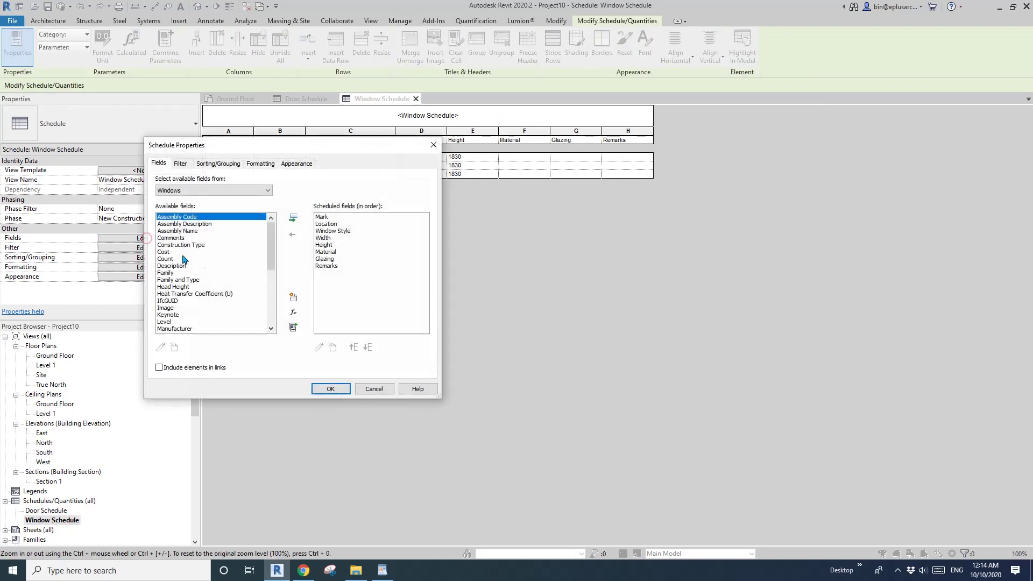
left_click(270, 289)
left_click(202, 266)
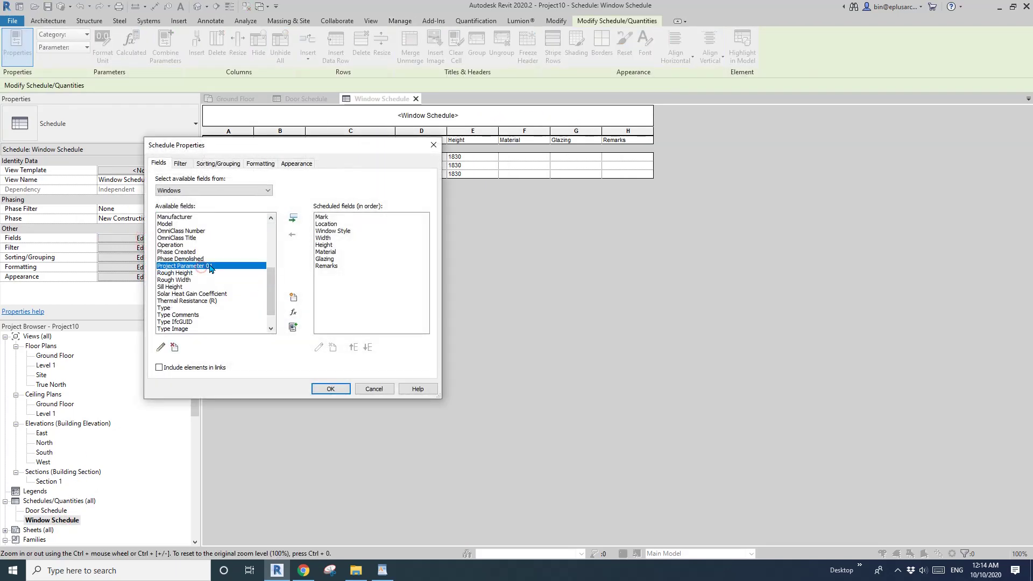
left_click(294, 220)
left_click(337, 391)
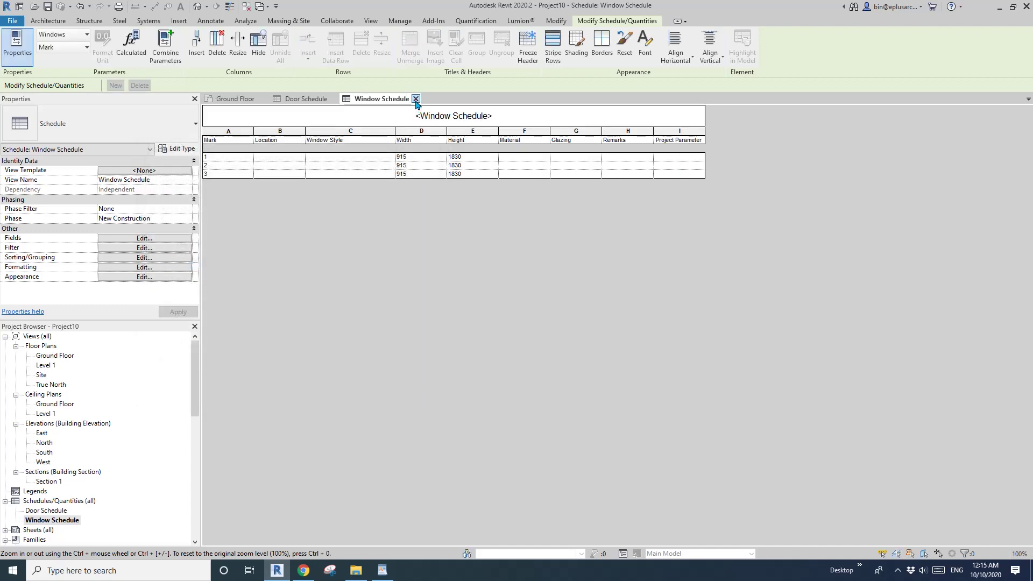
left_click(415, 101)
left_click(338, 99)
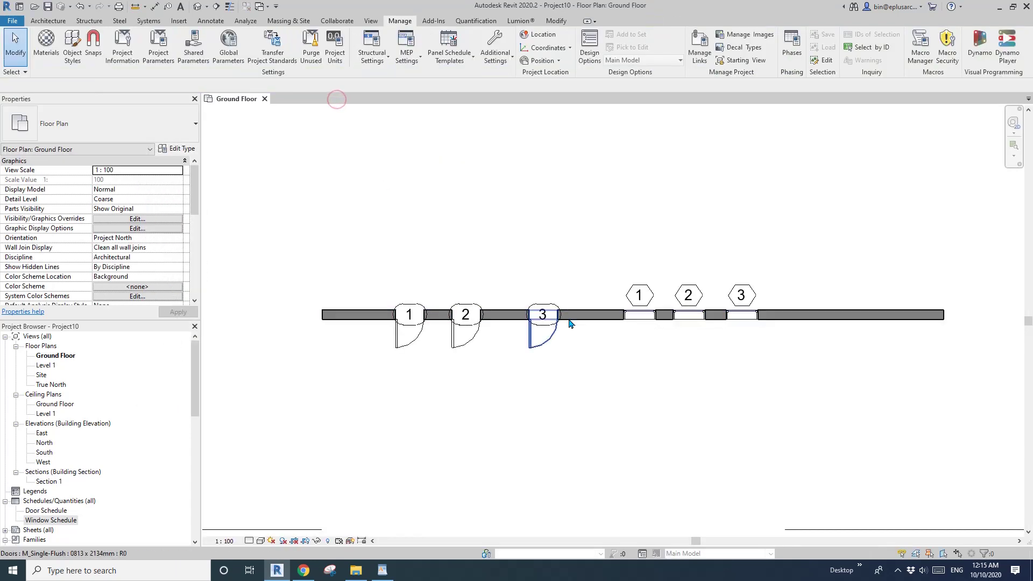
scroll(569, 322, "down", 1)
middle_click_drag(591, 299, 442, 287)
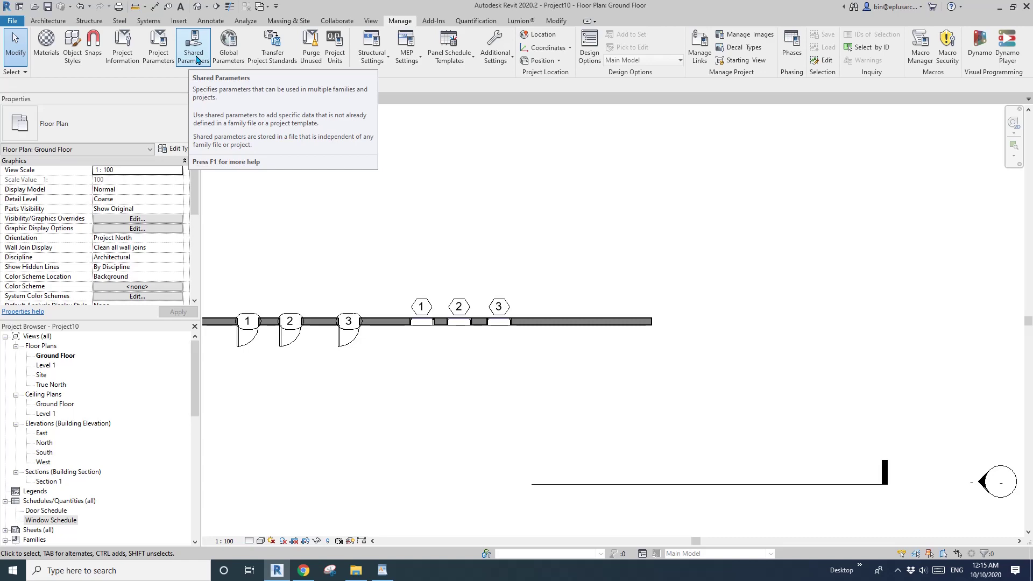
middle_click_drag(523, 235, 458, 233)
scroll(503, 266, "up", 1)
middle_click_drag(503, 265, 603, 240)
middle_click_drag(507, 248, 536, 242)
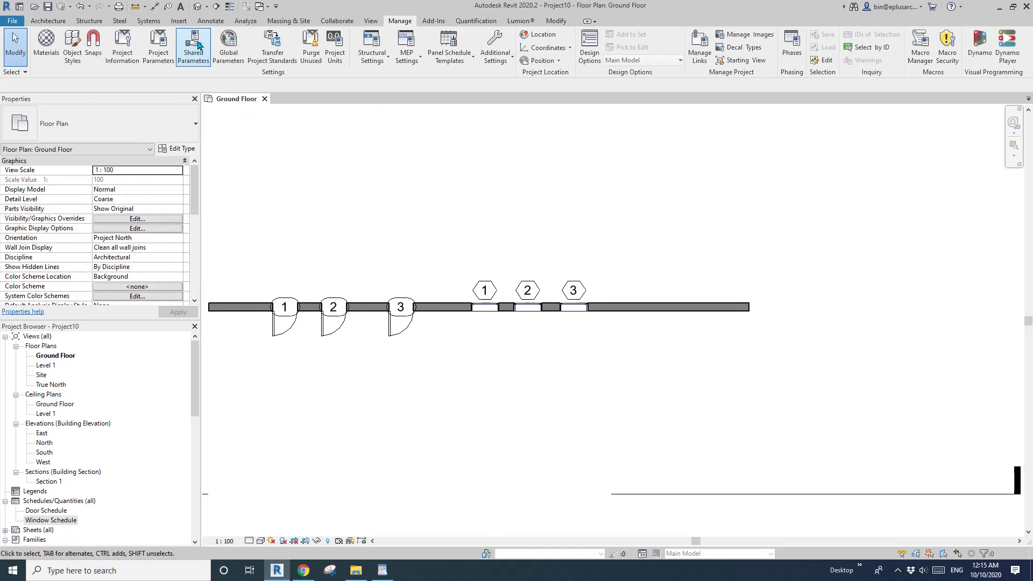
- Open the shared parameters editor and examine the parameter groups and parameters in the file 20201009.txt
left_click(192, 48)
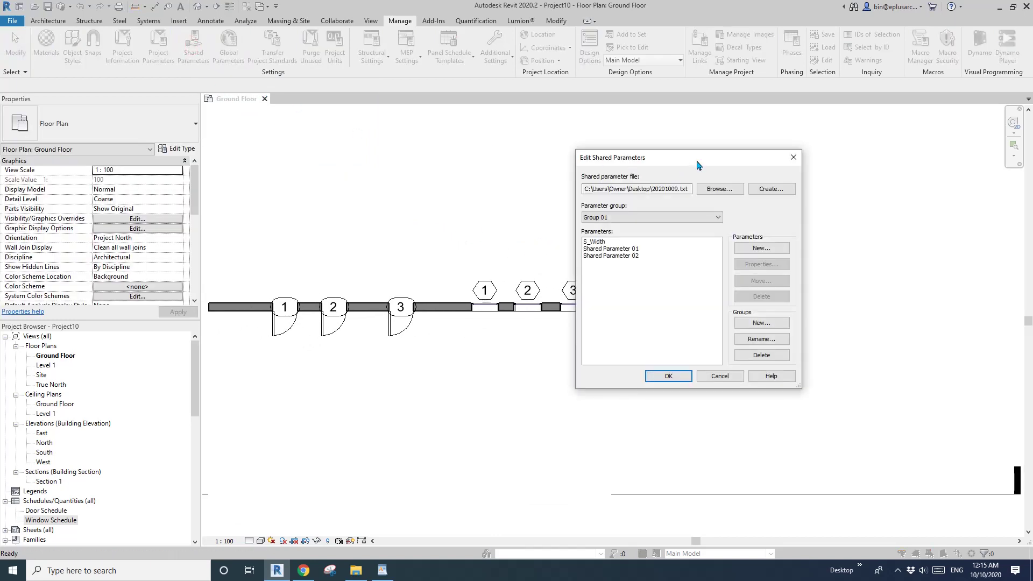
left_click_drag(698, 165, 752, 170)
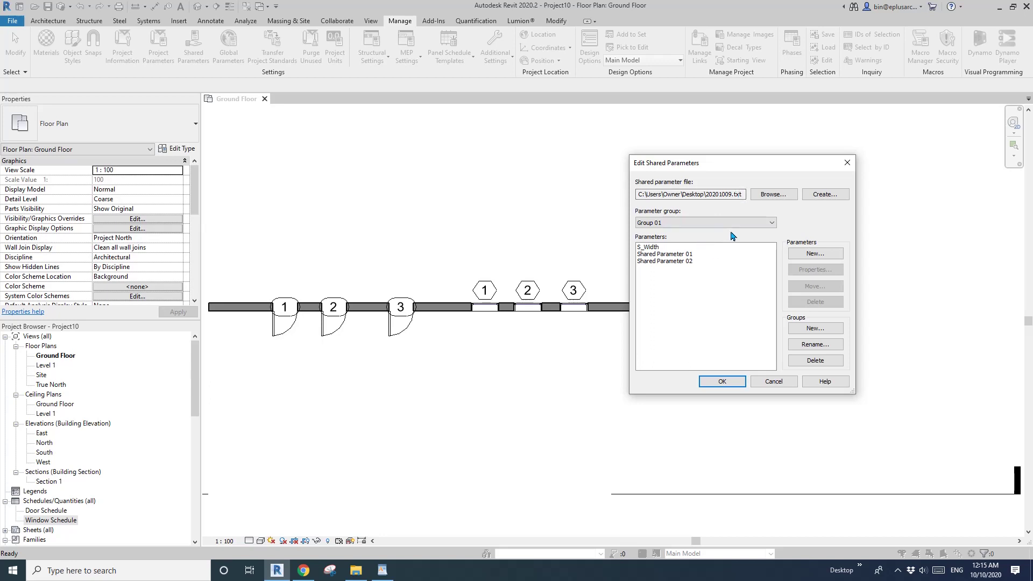
left_click(716, 223)
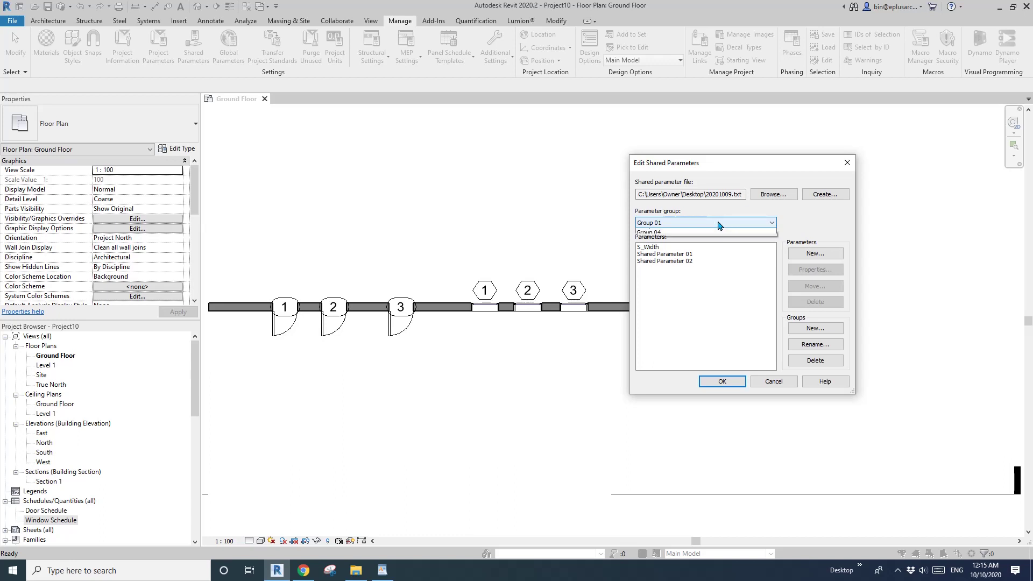
left_click(712, 309)
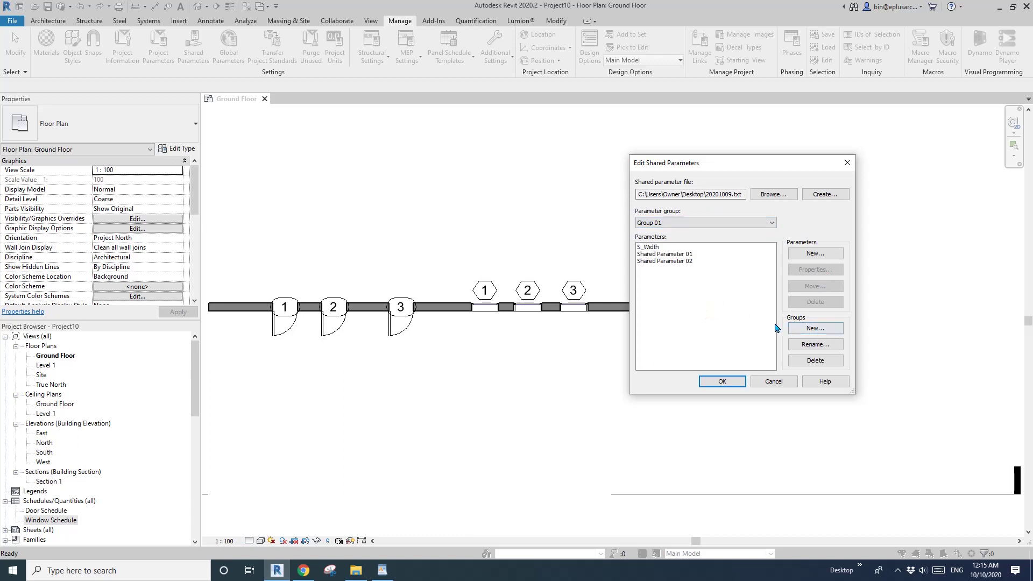
left_click(708, 224)
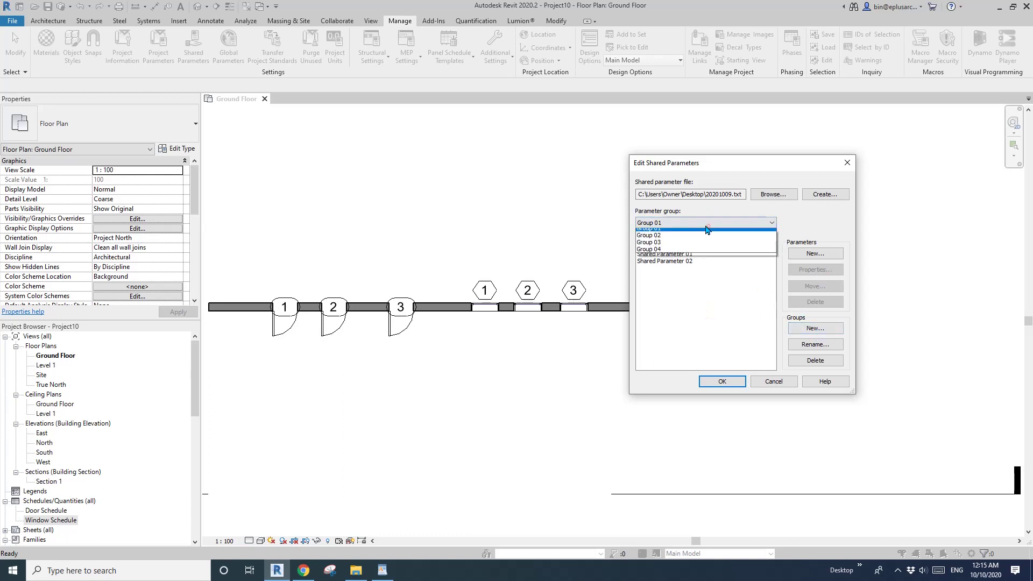
left_click(671, 290)
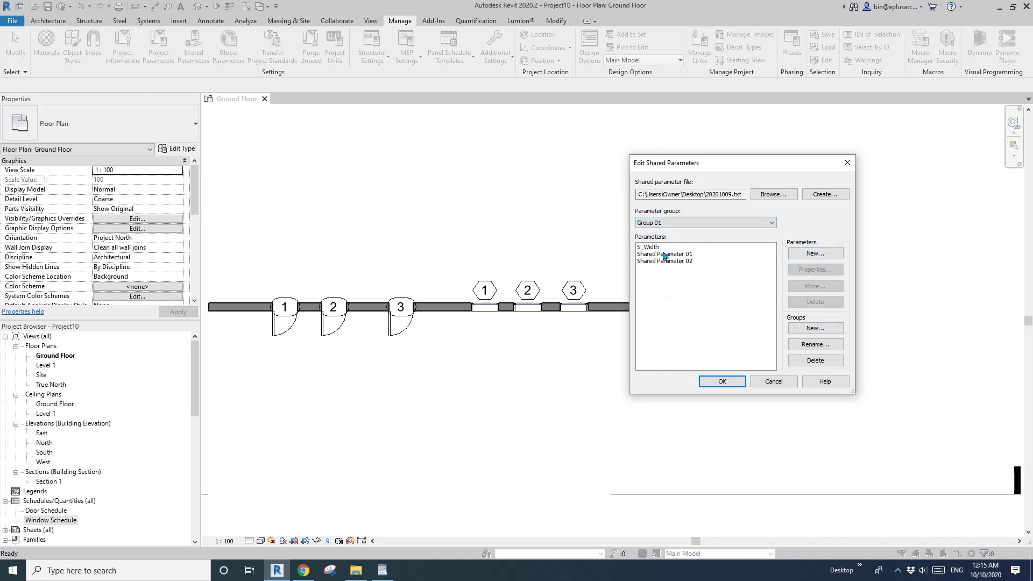
- Close the shared parameters editor and start adding a new project parameter based on a shared parameter
left_click(724, 383)
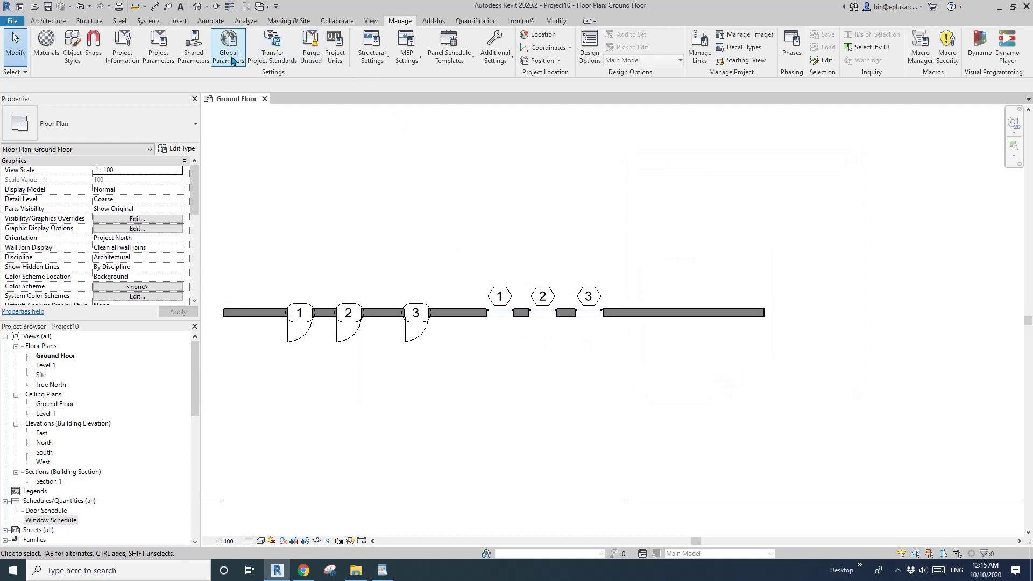
middle_click_drag(498, 277, 526, 267)
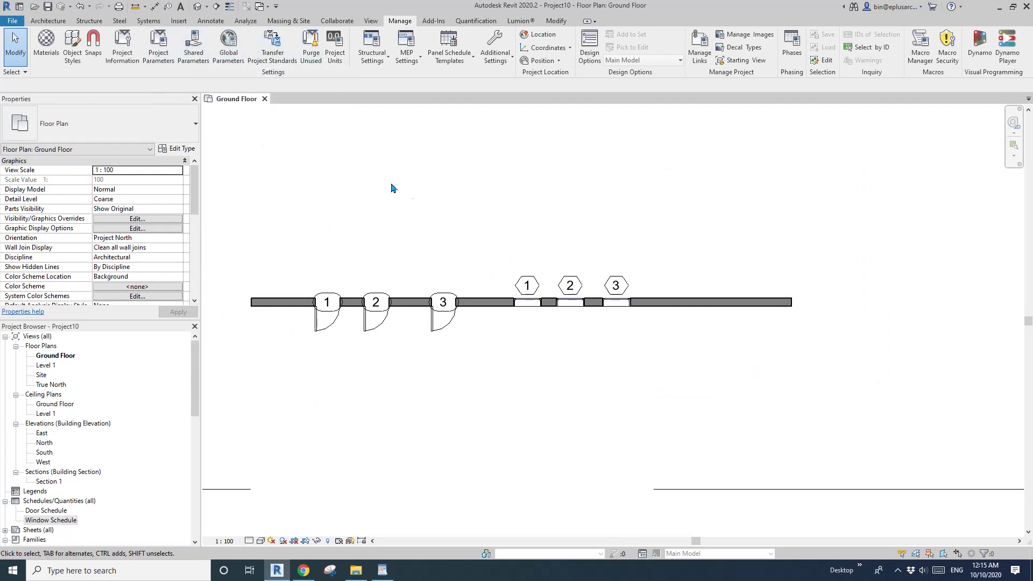
left_click(159, 49)
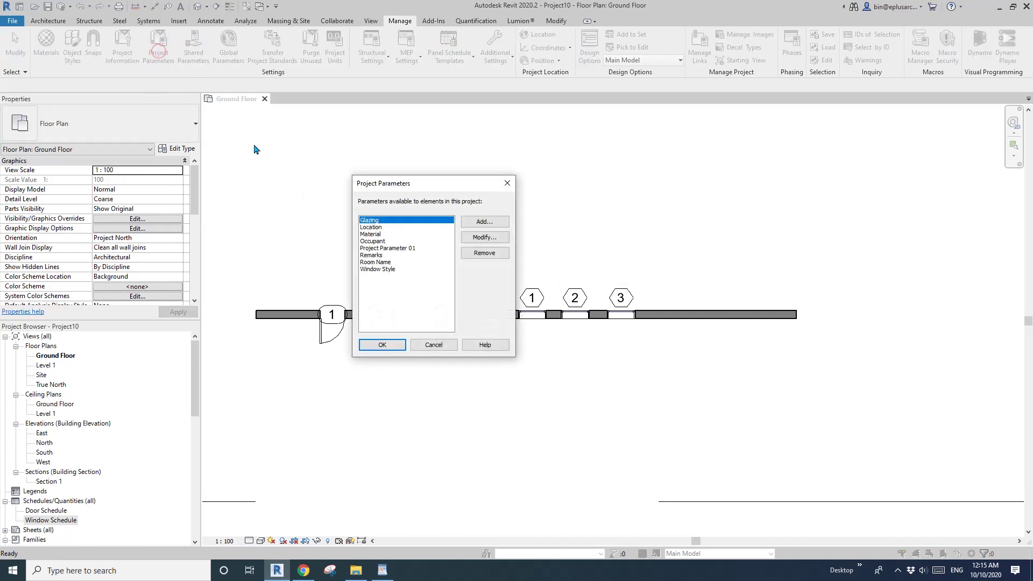
left_click(479, 221)
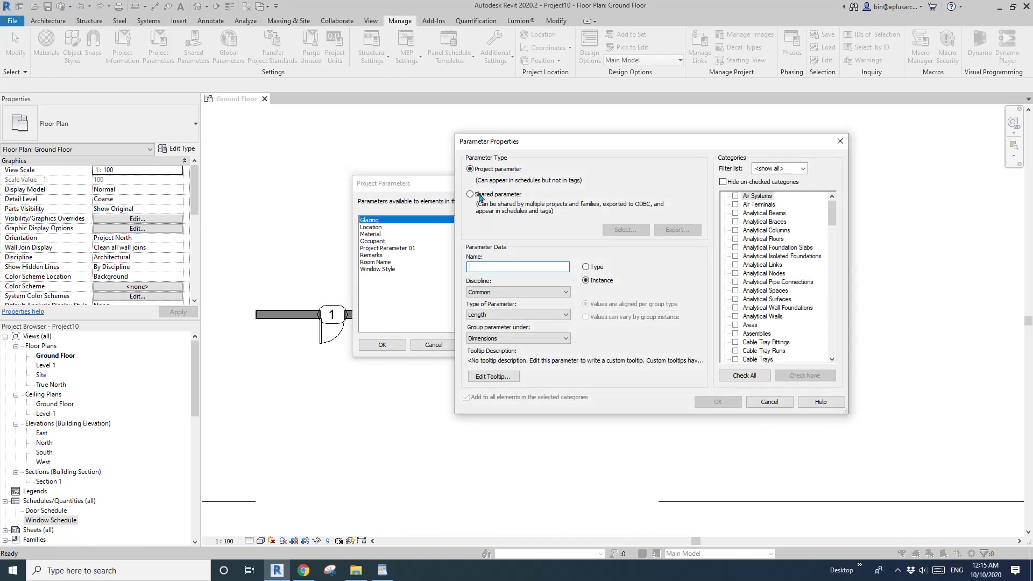
left_click(474, 195)
left_click(625, 230)
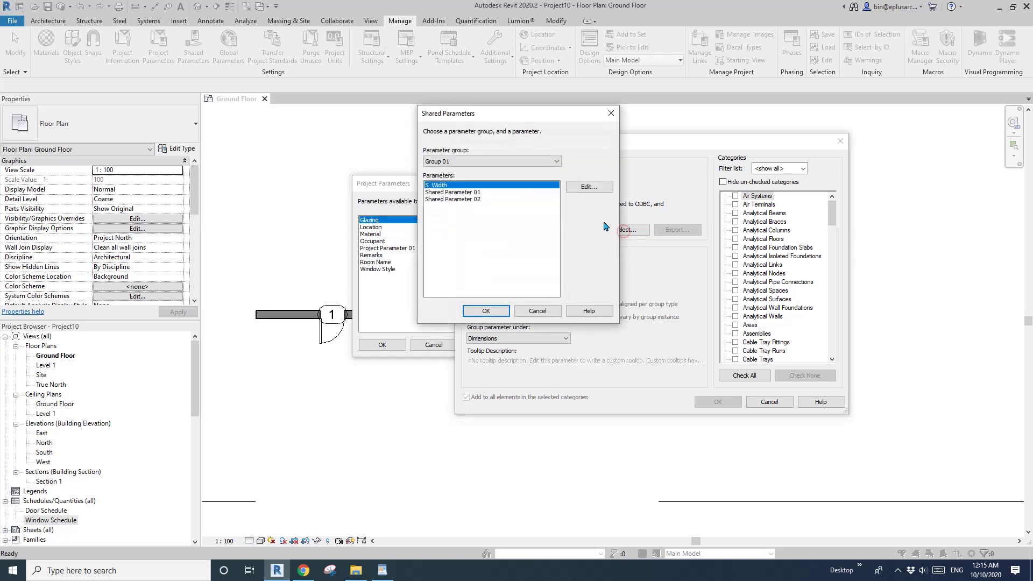
- Examine the shared parameters available in Group 01 to Group 04, then leave without adding one to the project
left_click(482, 161)
left_click(448, 179)
left_click(474, 160)
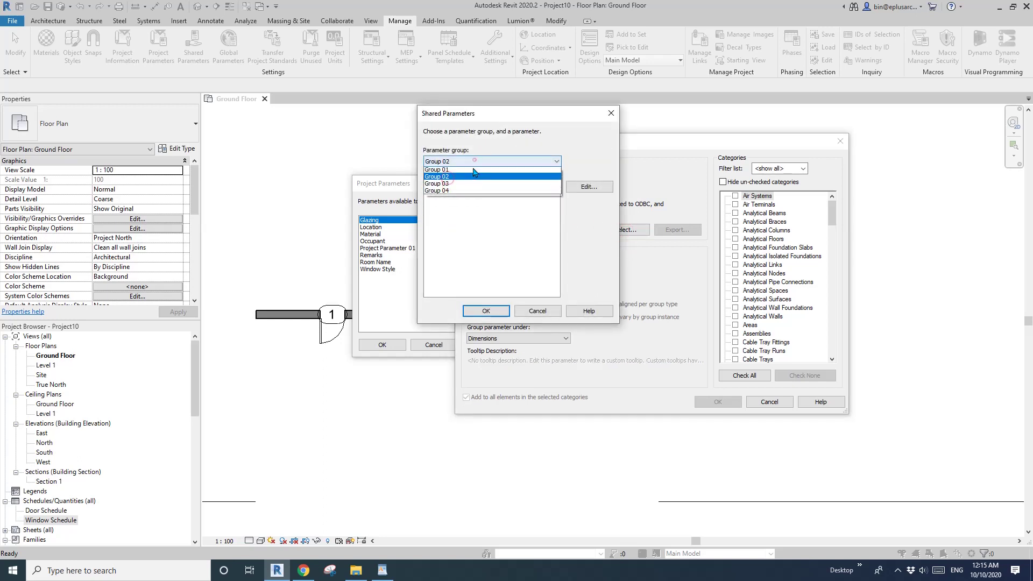
left_click(452, 185)
left_click(473, 159)
left_click(461, 192)
left_click(472, 160)
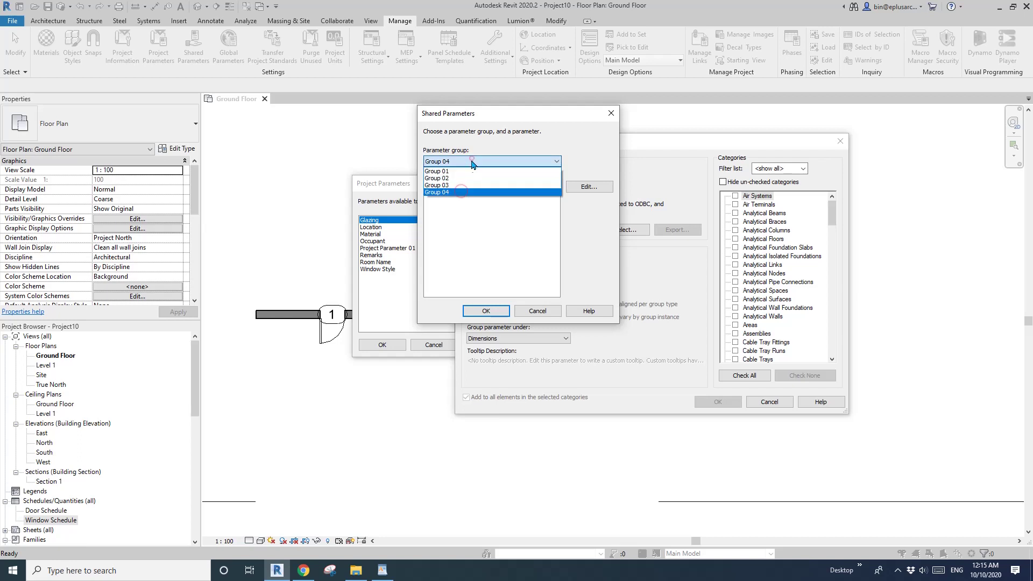
left_click(454, 172)
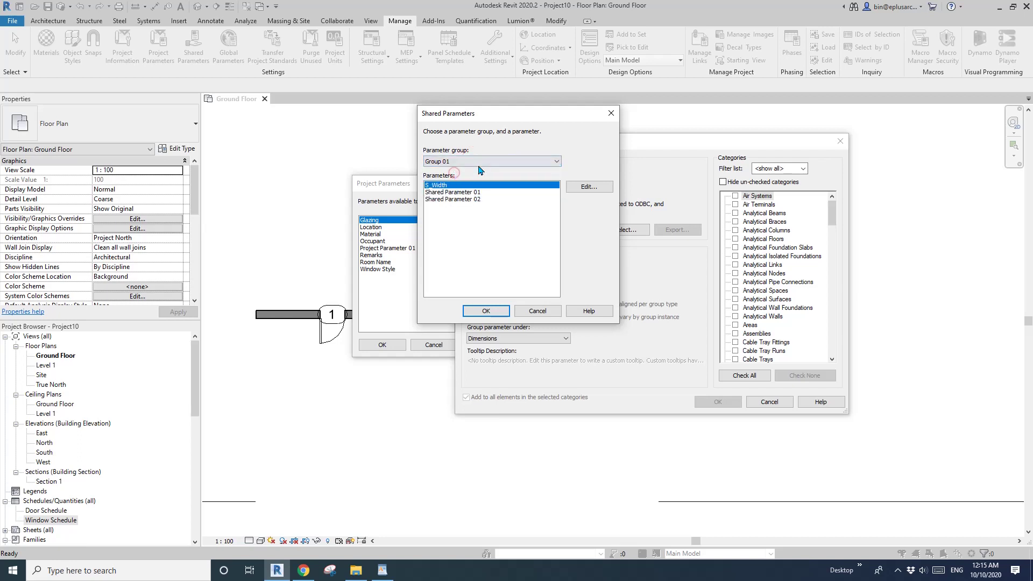
left_click(536, 311)
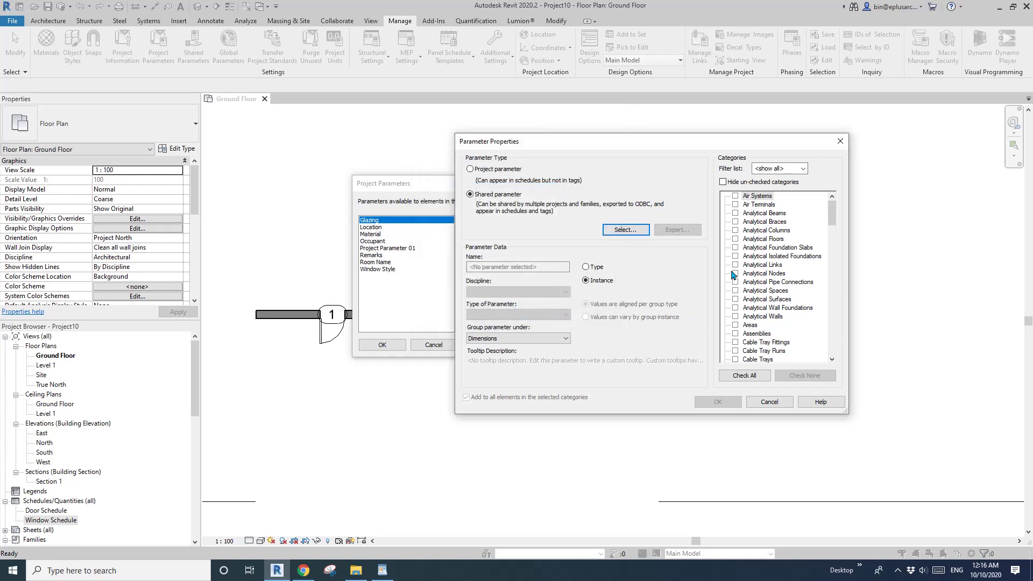
left_click(769, 402)
left_click(433, 345)
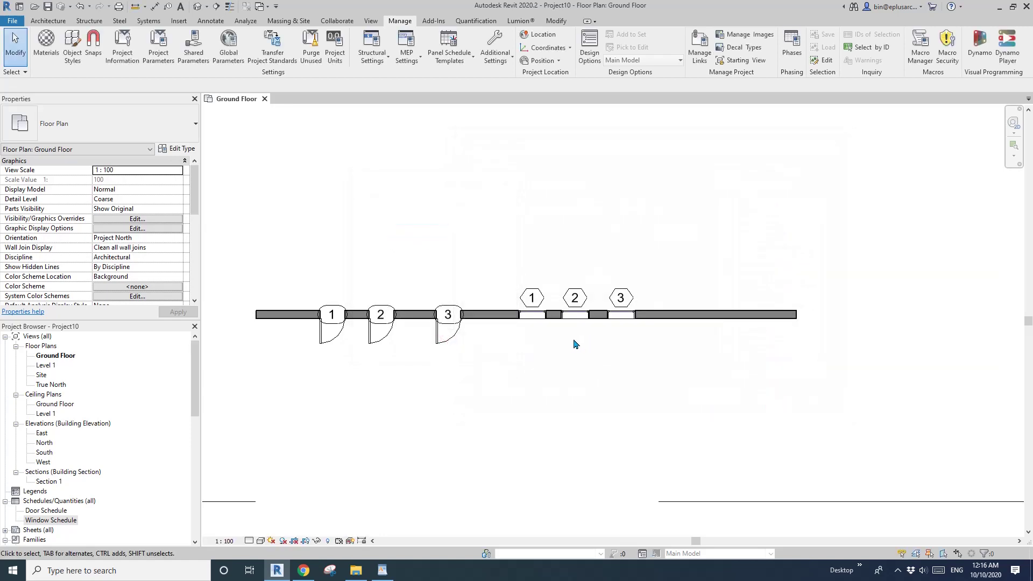
middle_click_drag(504, 284, 438, 297)
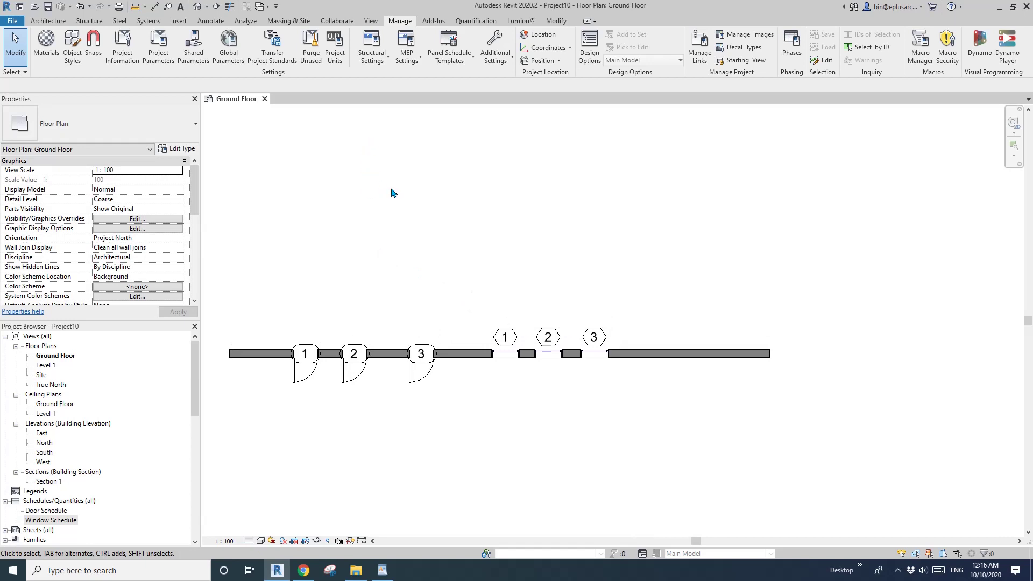
scroll(404, 238, "up", 2)
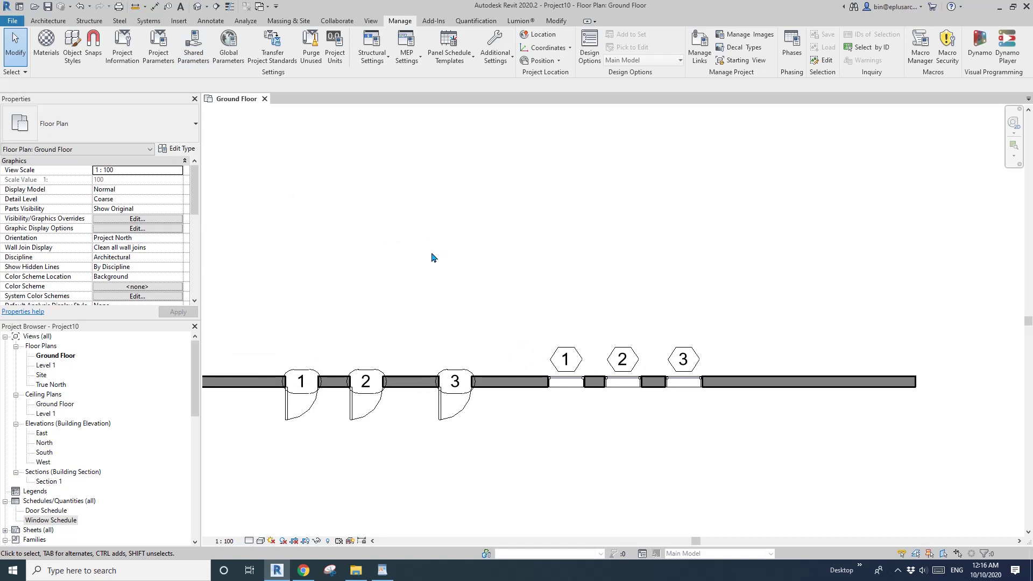
middle_click_drag(432, 257, 422, 245)
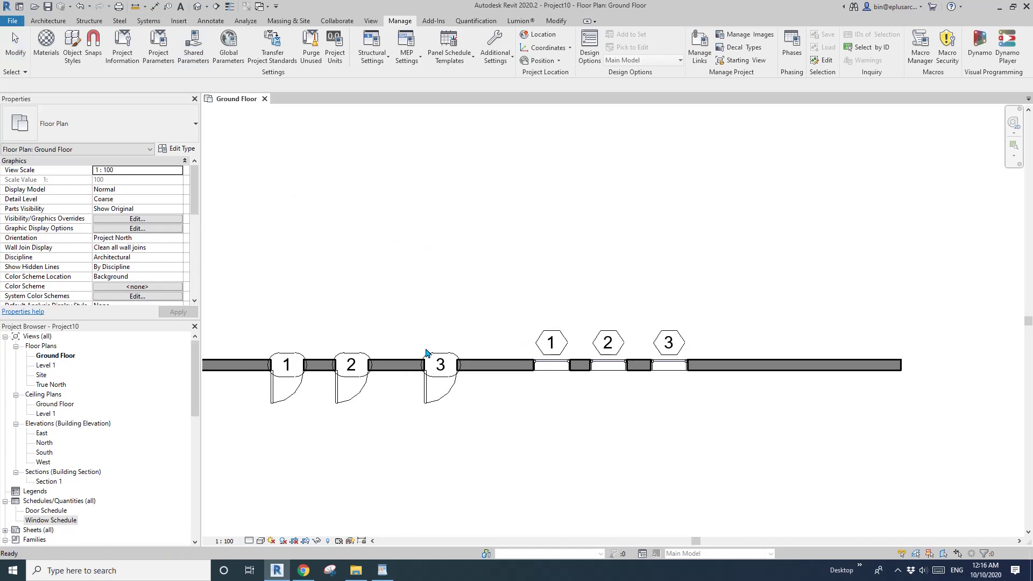
left_click(391, 301)
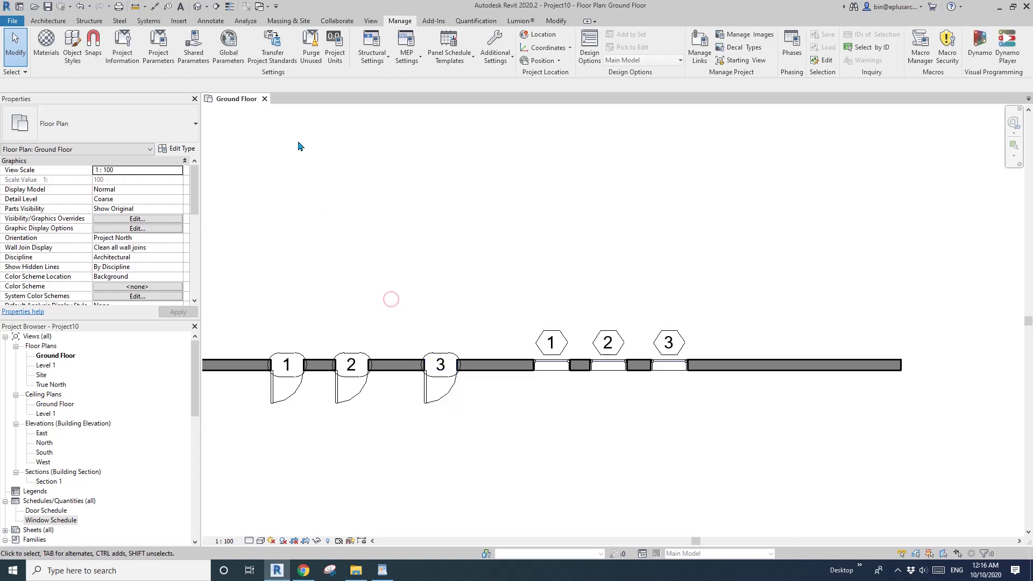
- Create a new family from the Metric Generic Model template
left_click(12, 20)
mouse_move(35, 61)
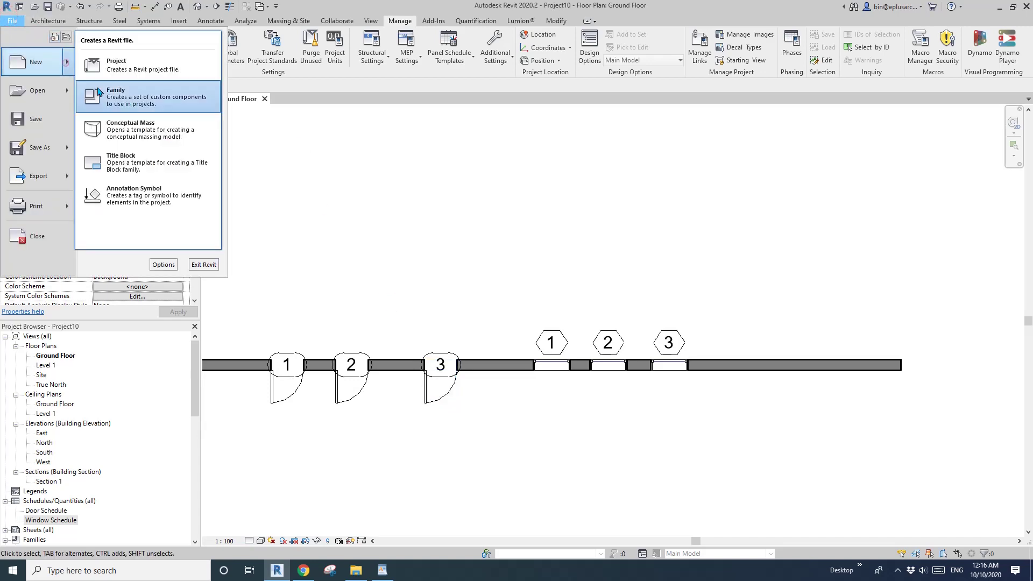
left_click(99, 91)
left_click(256, 280)
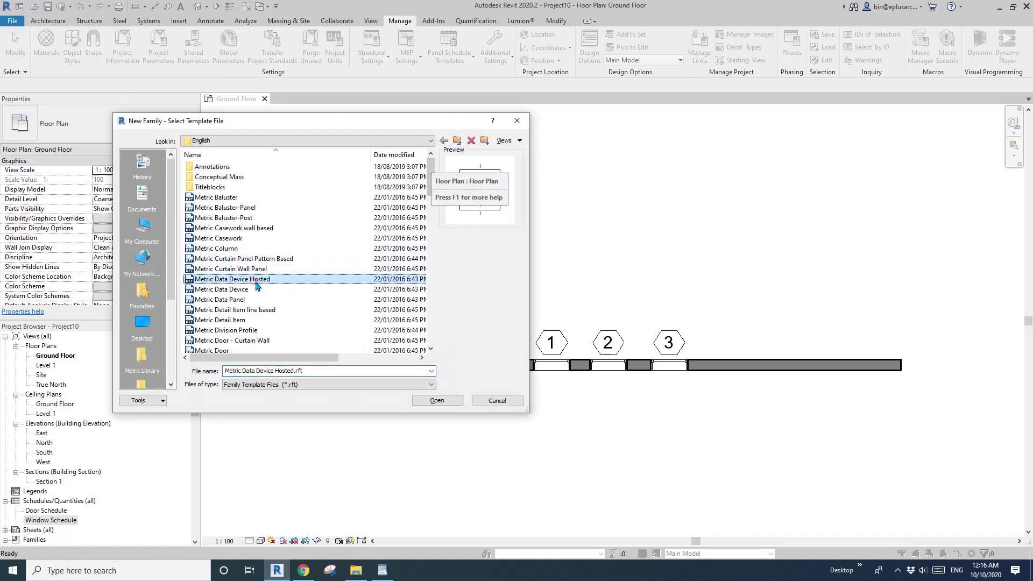
scroll(256, 286, "down", 12)
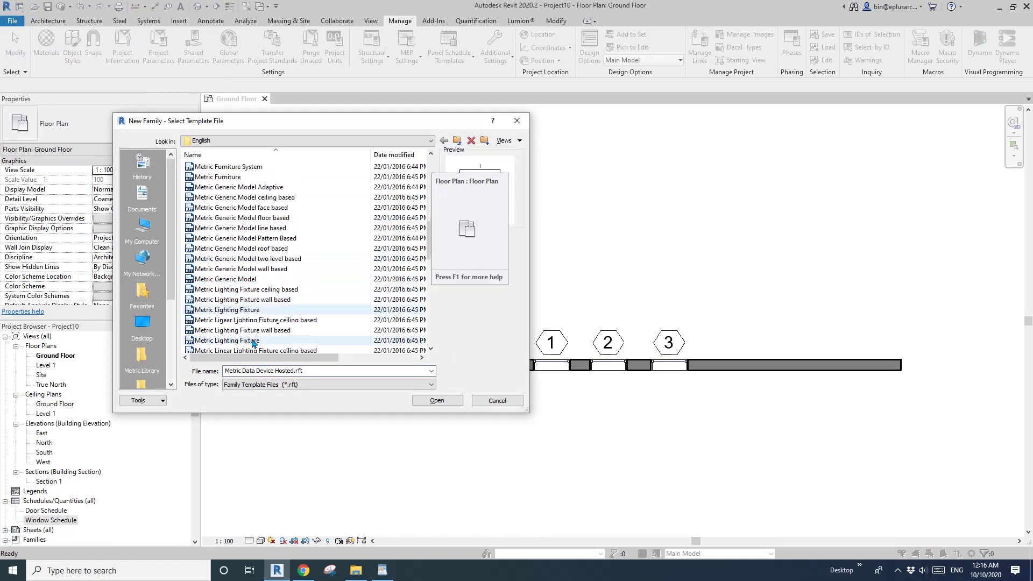
left_click(252, 278)
left_click(436, 401)
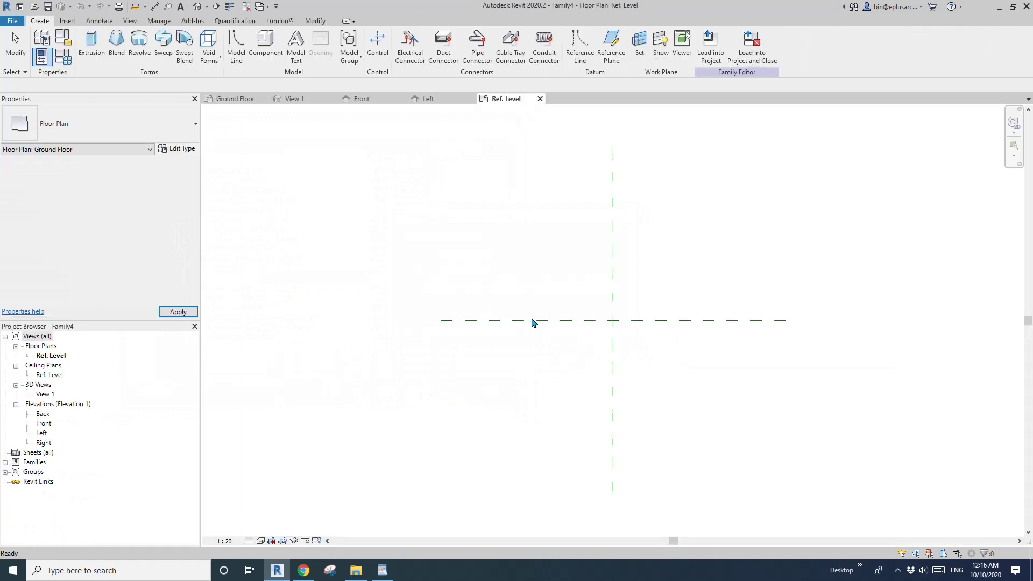
- Draw two vertical reference planes about 635 mm apart and two horizontal ones about 685 mm apart around the centre planes
key("r")
key("p")
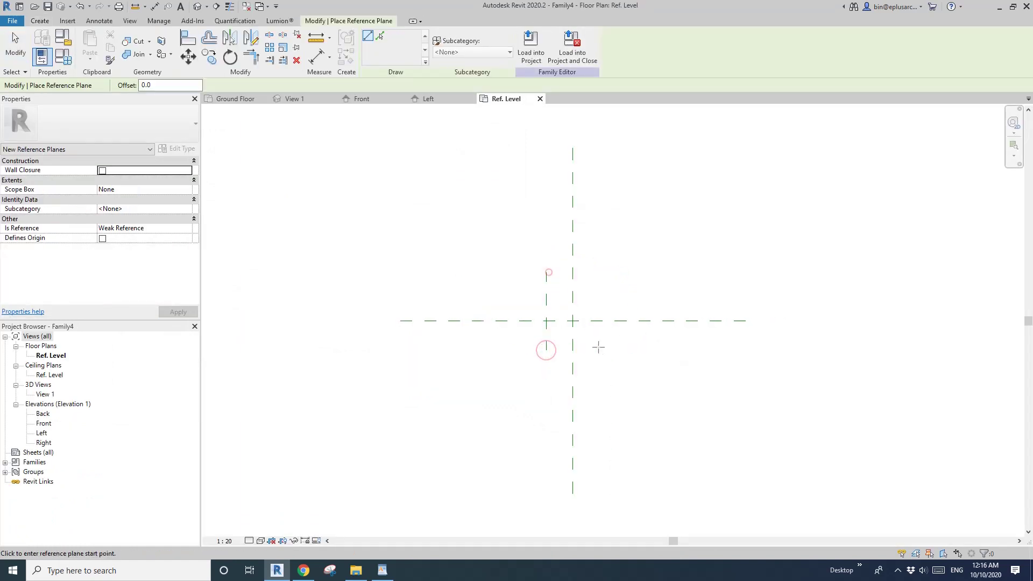
left_click(601, 358)
left_click(601, 280)
left_click(642, 290)
left_click(536, 290)
left_click(522, 350)
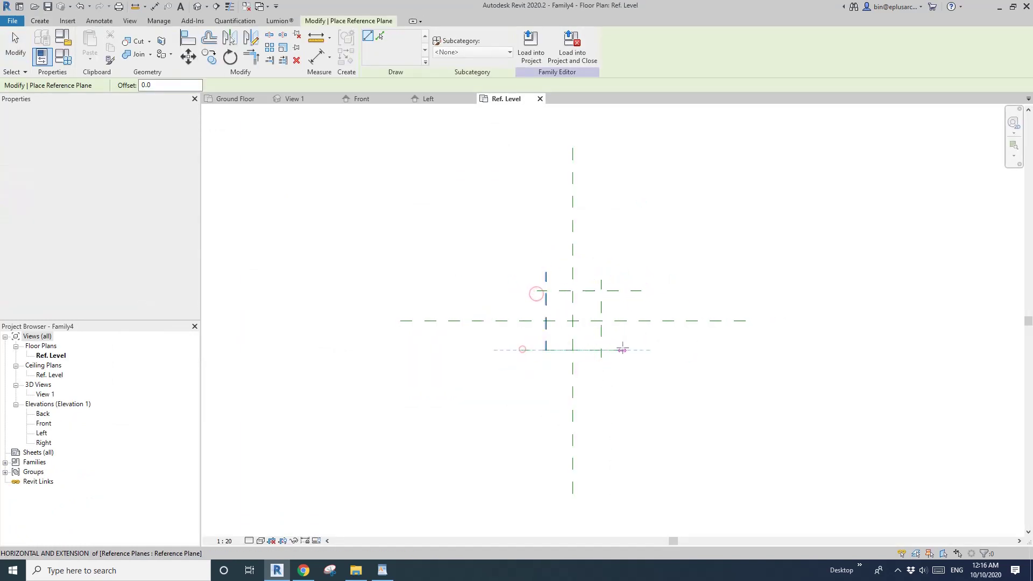
left_click(622, 350)
- Dimension the two horizontal reference planes to the centre plane and make the spacing equal
key("d")
key("i")
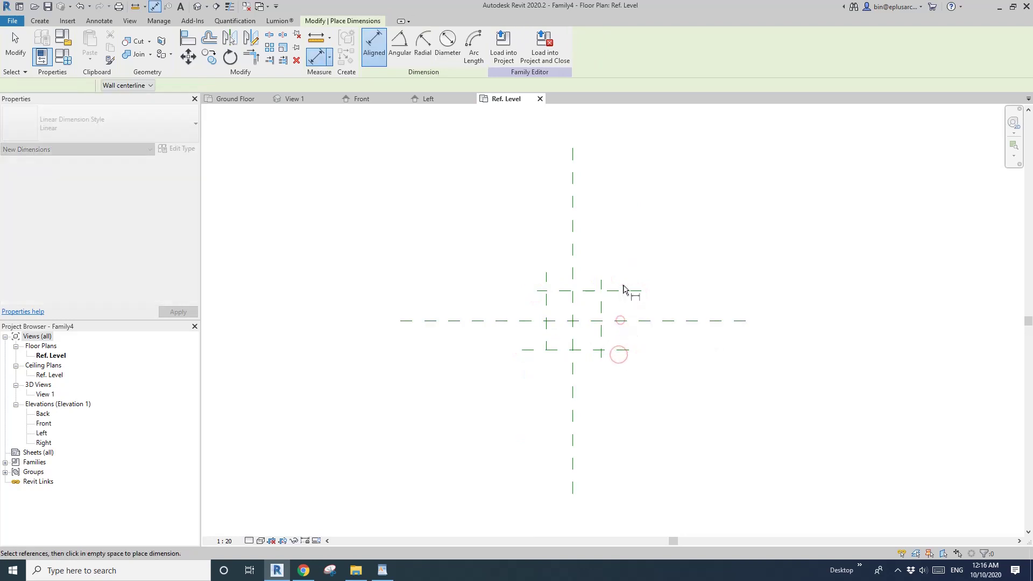
left_click(623, 290)
left_click(621, 321)
left_click(618, 351)
left_click(631, 338)
scroll(631, 331, "up", 1)
middle_click_drag(624, 330, 621, 329)
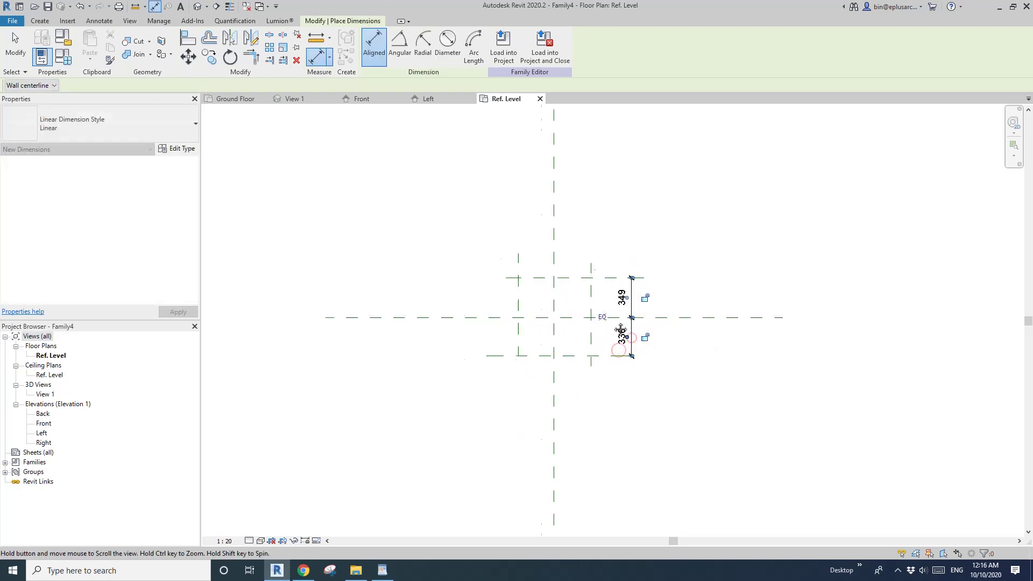
scroll(620, 329, "up", 1)
left_click(602, 315)
- Dimension the two vertical reference planes to the centre plane and make the spacing equal
left_click(582, 261)
left_click(542, 255)
left_click(500, 255)
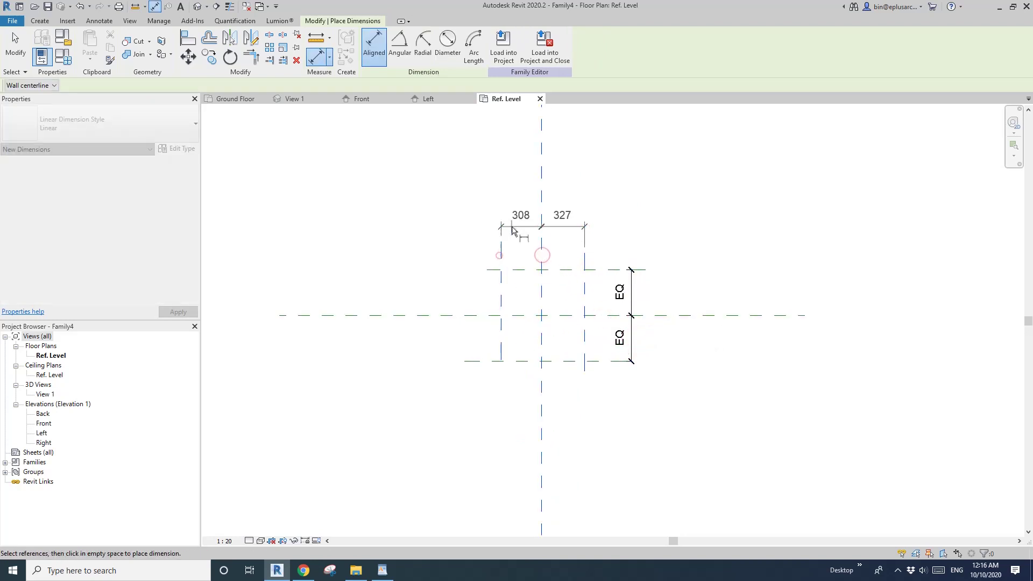
left_click(512, 232)
left_click(541, 207)
- Add overall dimensions between the two outer vertical and between the two outer horizontal reference planes
left_click(586, 264)
left_click(500, 263)
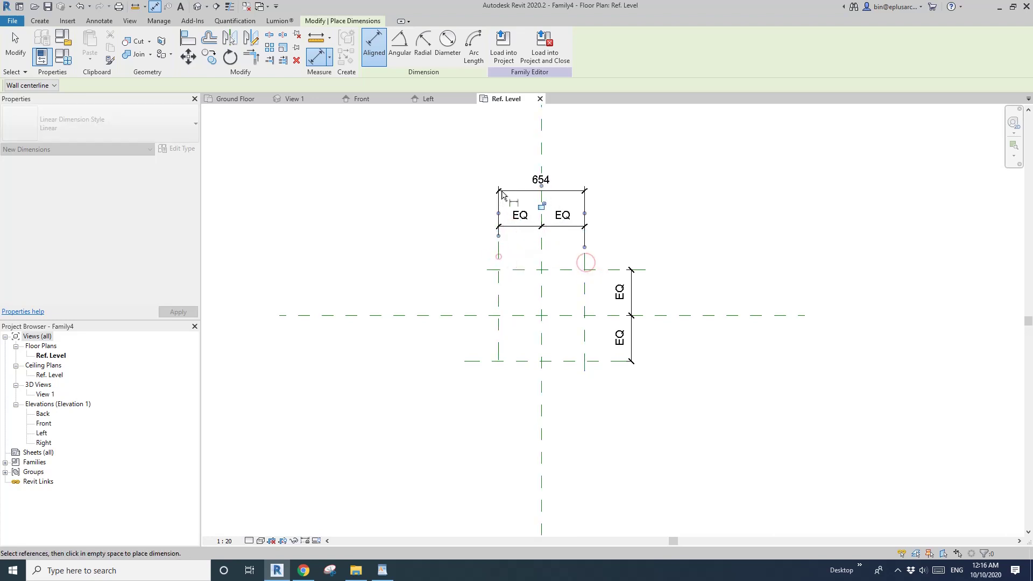
left_click(501, 194)
left_click(603, 269)
left_click(595, 361)
left_click(658, 342)
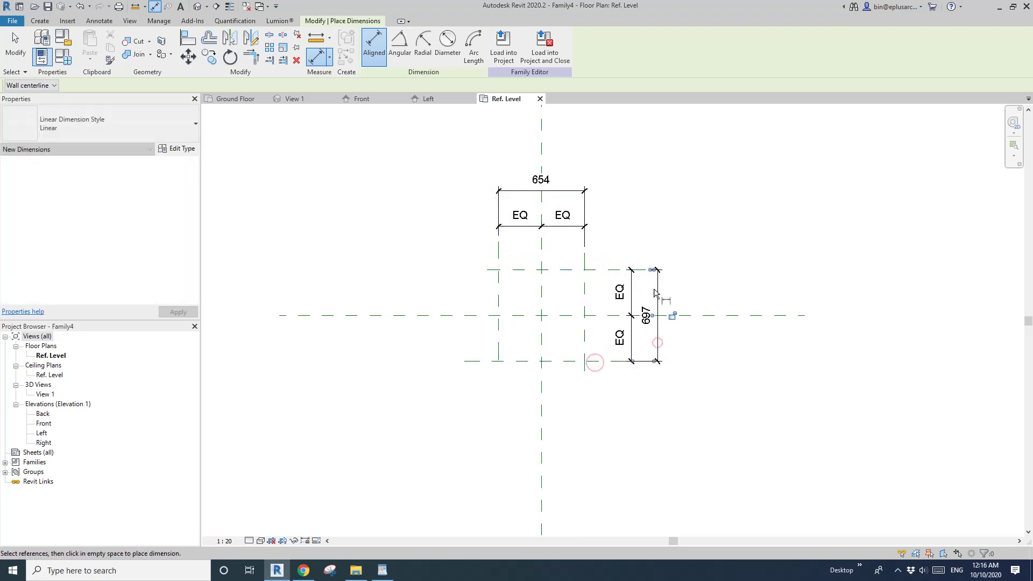
key("Escape")
- Label both overall dimensions with a new family instance parameter named F_Width
left_click(555, 184, "ctrl")
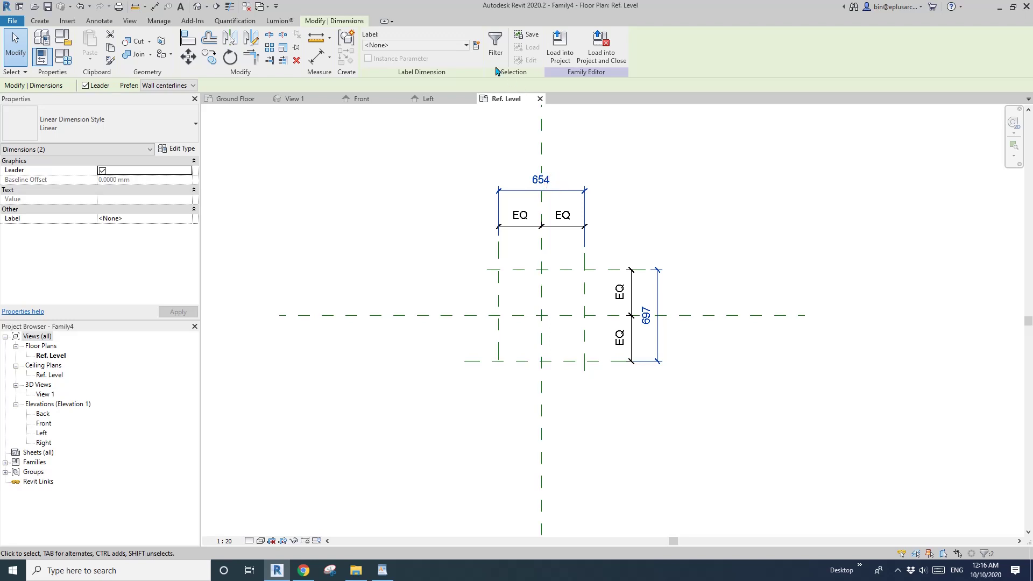
left_click(476, 45)
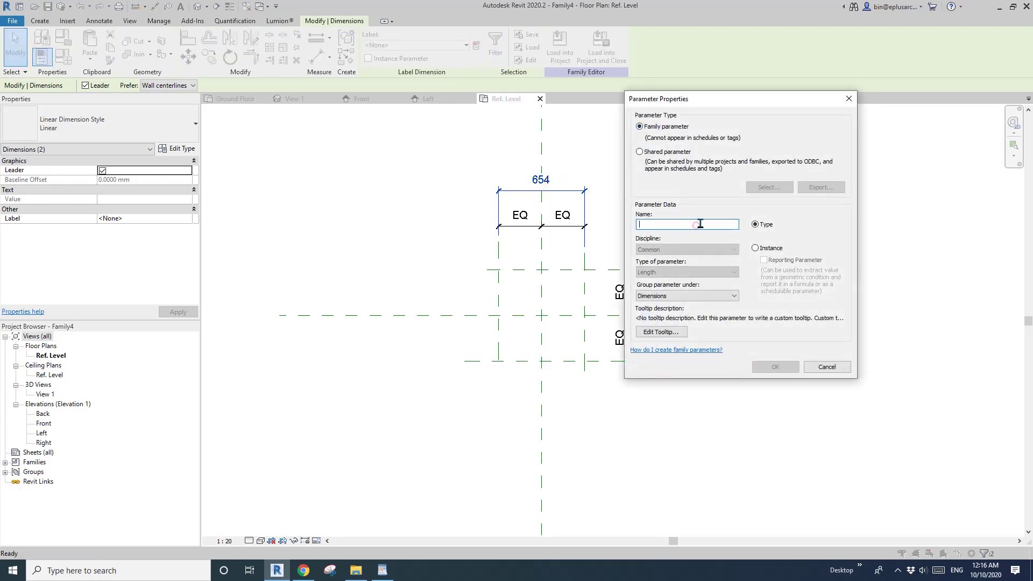
type("Width")
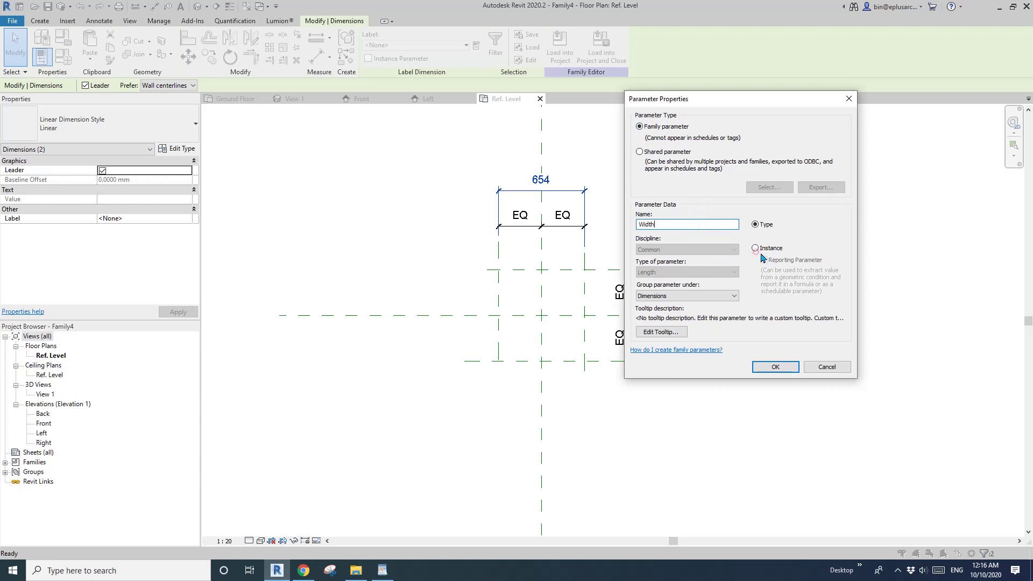
left_click(758, 251)
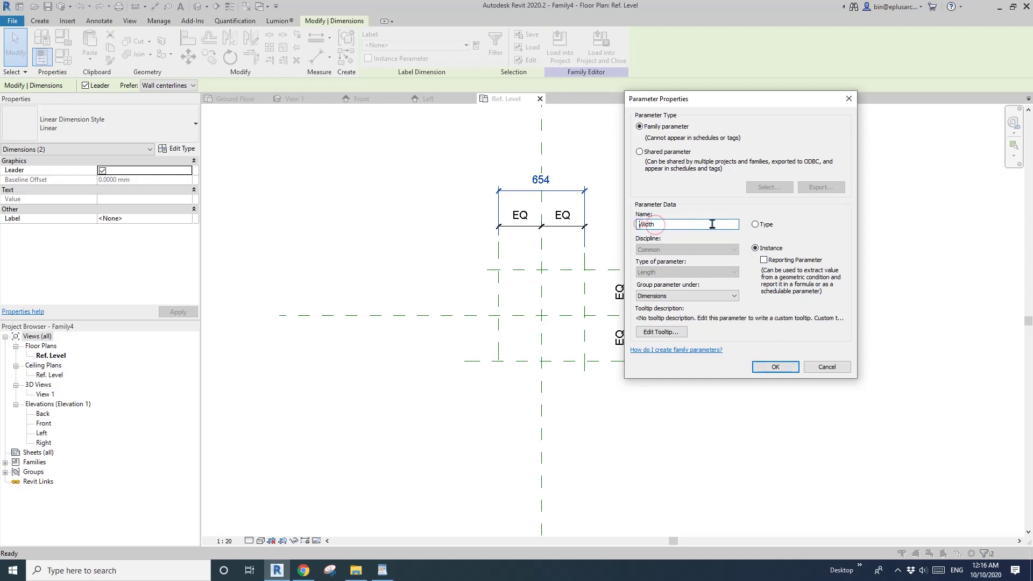
left_click(783, 363)
- Draw a model line rectangle on the outer reference plane intersections and lock all four sides to the planes
scroll(487, 187, "up", 1)
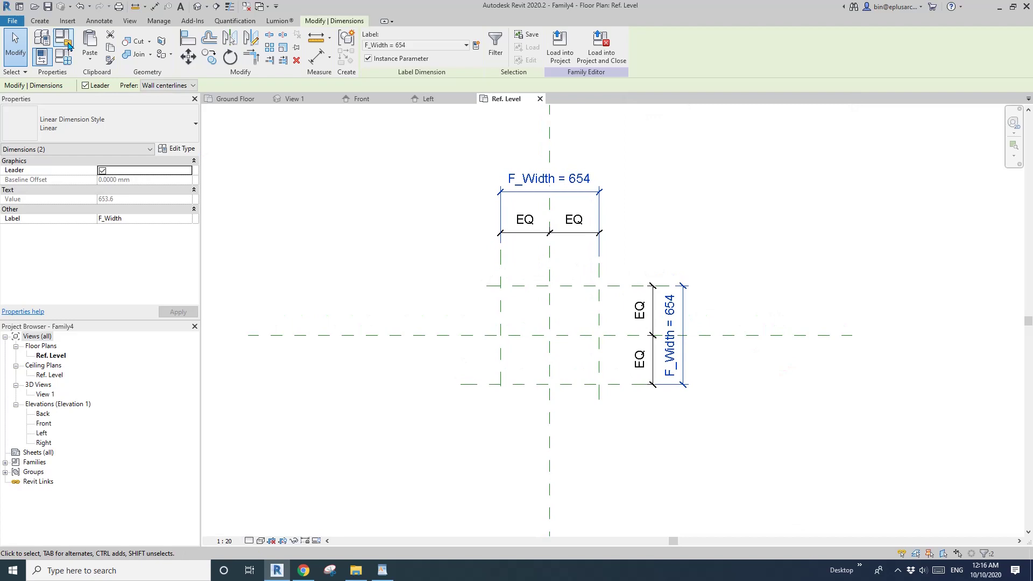
left_click(40, 20)
left_click(235, 46)
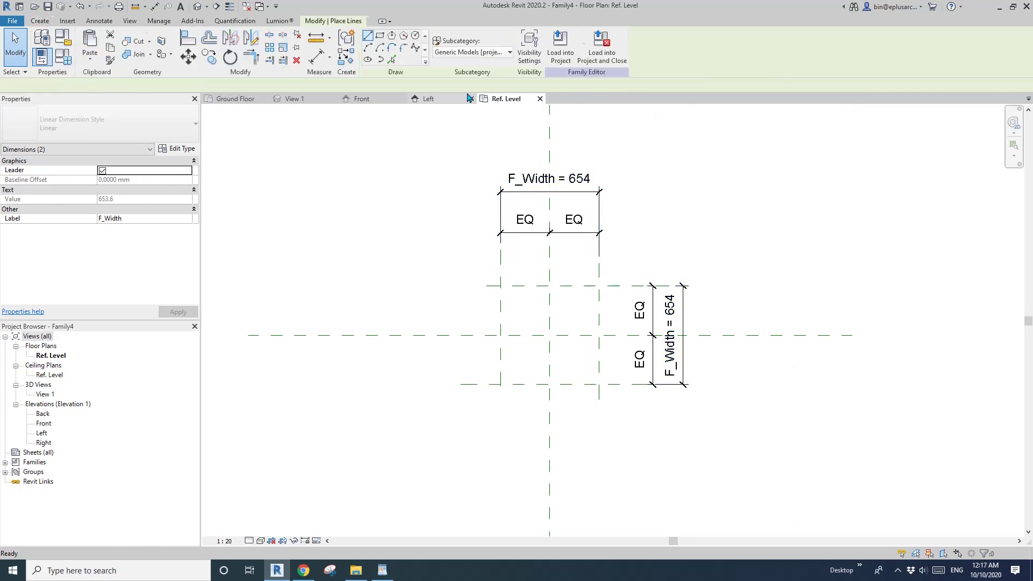
left_click(381, 39)
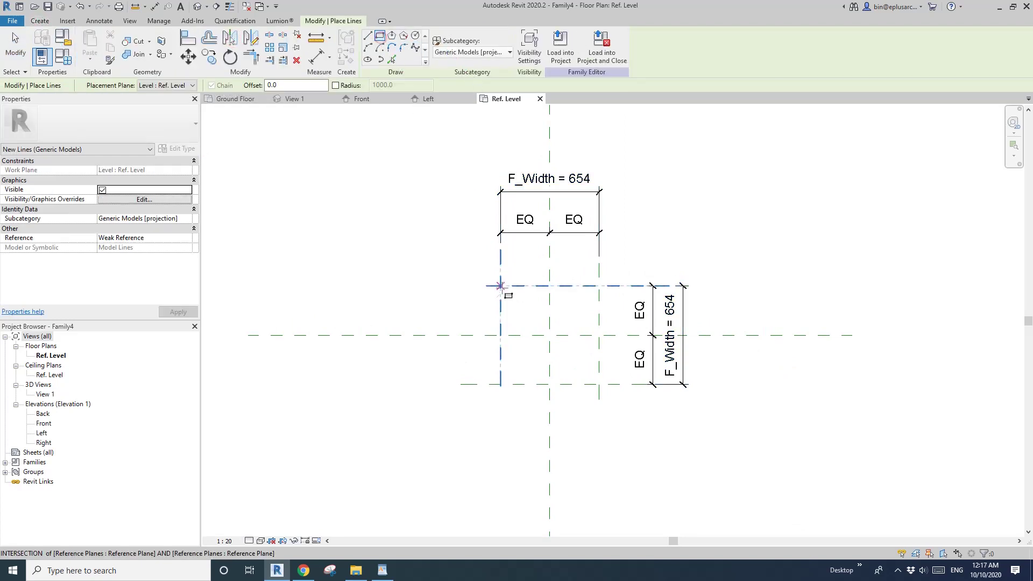
left_click(501, 286)
left_click(598, 384)
left_click(519, 337)
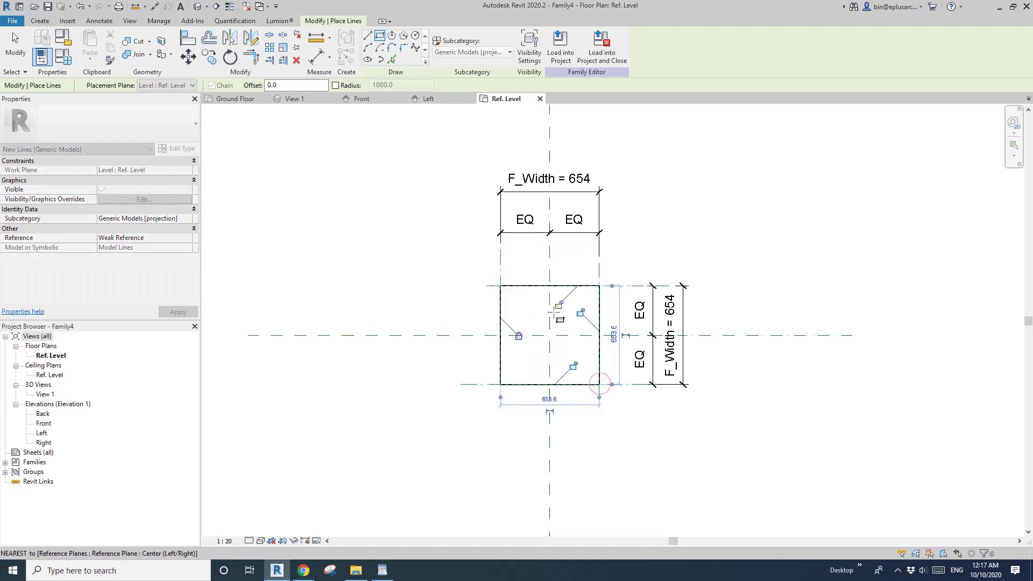
left_click(558, 306)
left_click(579, 314)
left_click(574, 366)
middle_click_drag(447, 259, 450, 260)
key("Escape")
key("Escape")
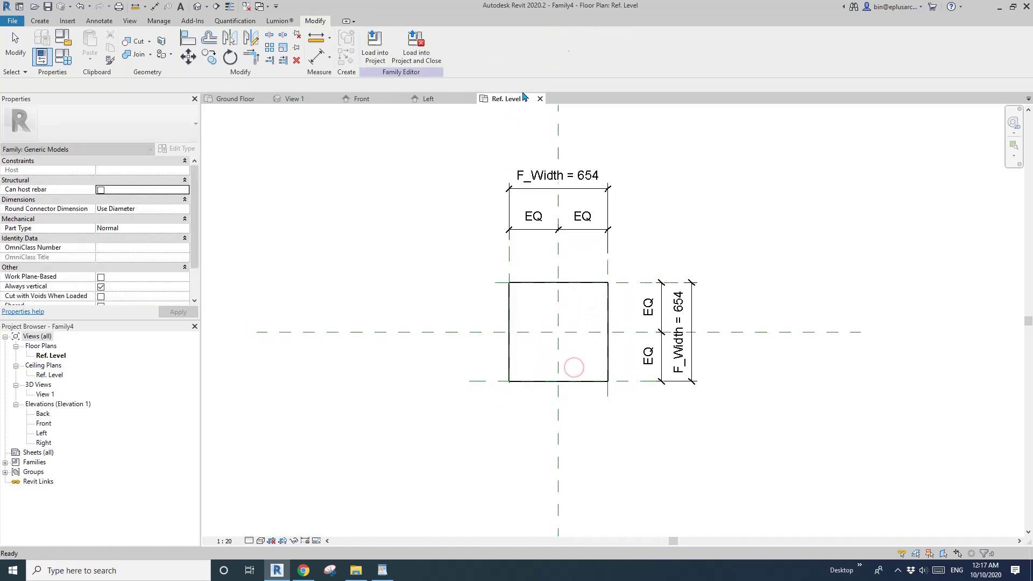
- Load the generic model family into the project and place one instance above the doors on the Ground Floor plan
left_click(373, 49)
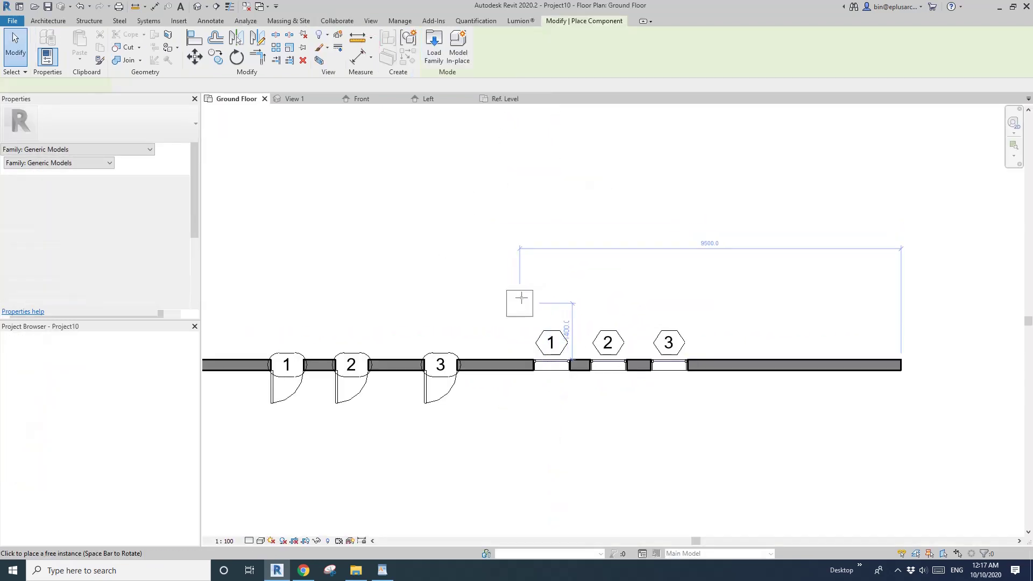
scroll(522, 296, "up", 1)
scroll(438, 285, "down", 1)
middle_click_drag(438, 286, 579, 355)
left_click(469, 244)
mouse_move(507, 272)
middle_mouse_down()
mouse_move(489, 268)
mouse_move(505, 270)
middle_mouse_up()
key("Escape")
scroll(482, 243, "up", 1)
- Stretch the placed square instance by its shape handle to an F_Width of about 1718
left_click(474, 267)
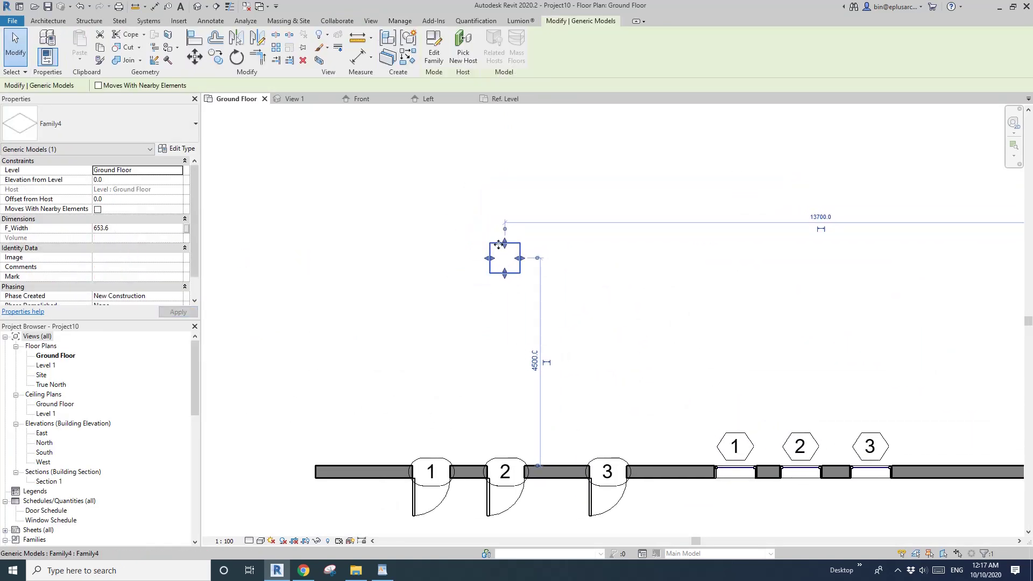
left_click_drag(504, 242, 452, 253)
middle_click_drag(572, 234, 572, 244)
key("Escape")
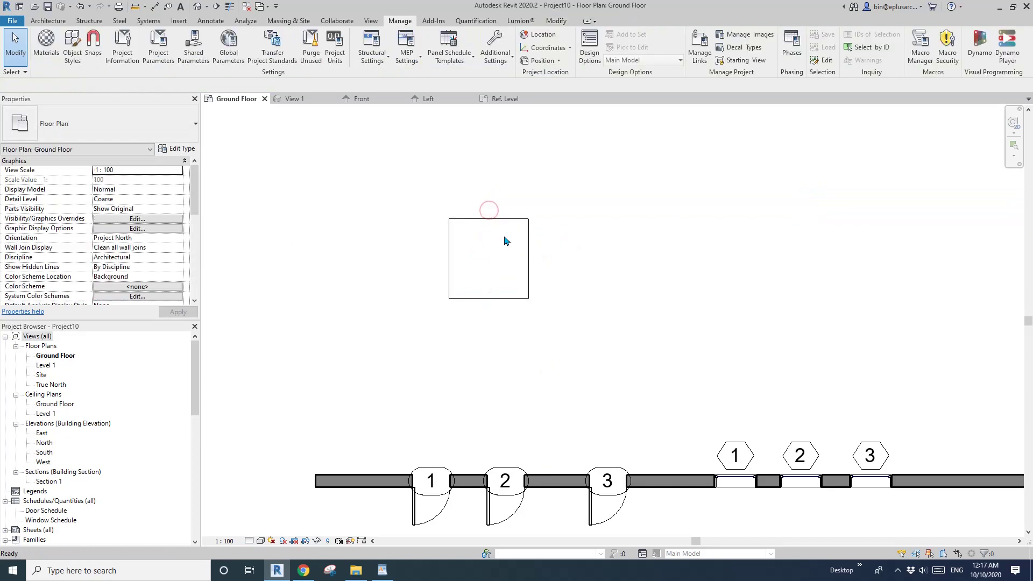
- Open the enlarged instance's family for editing and save it to the Desktop as Family4 COPY
left_click(466, 219)
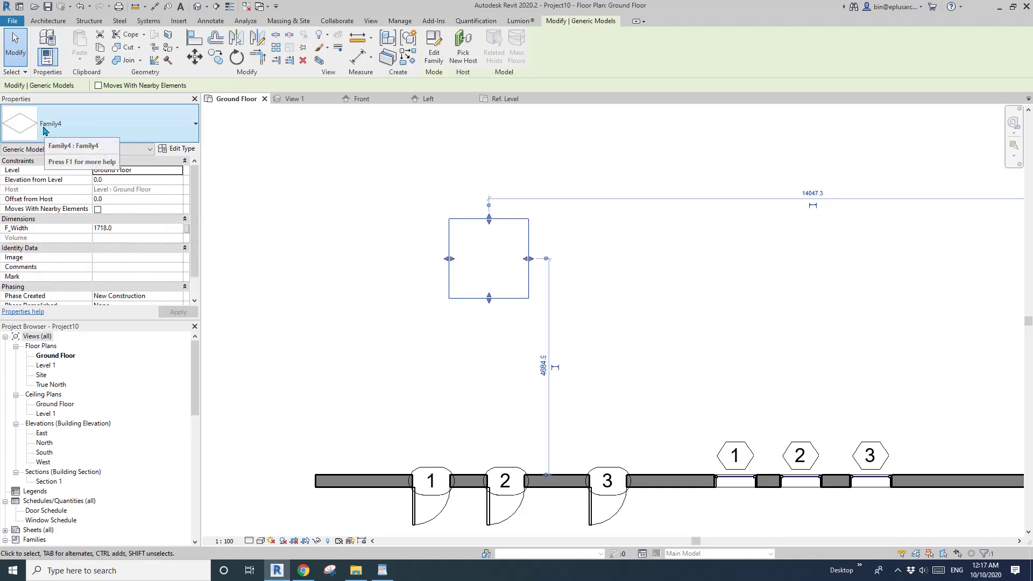
left_click(434, 52)
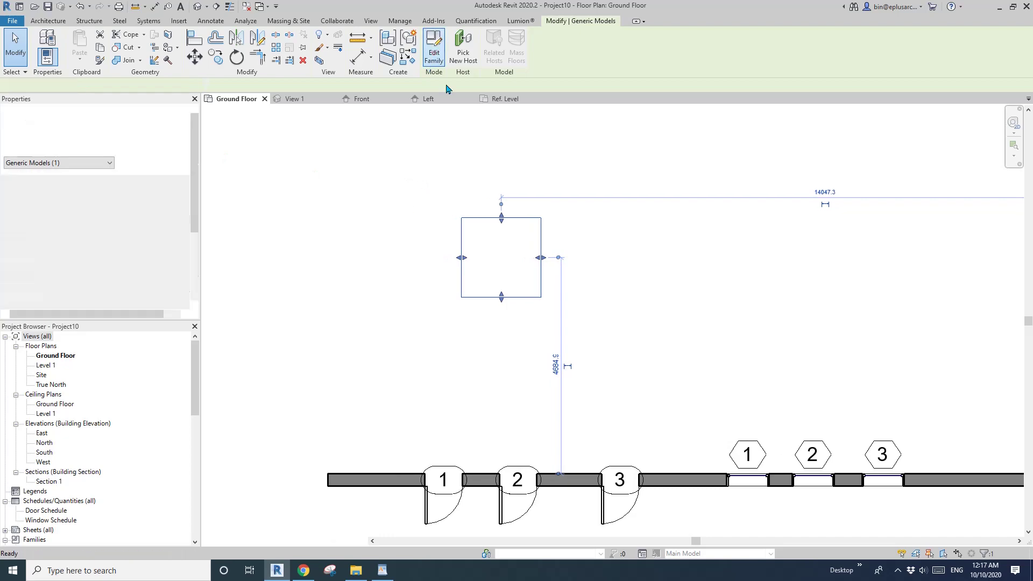
left_click(14, 22)
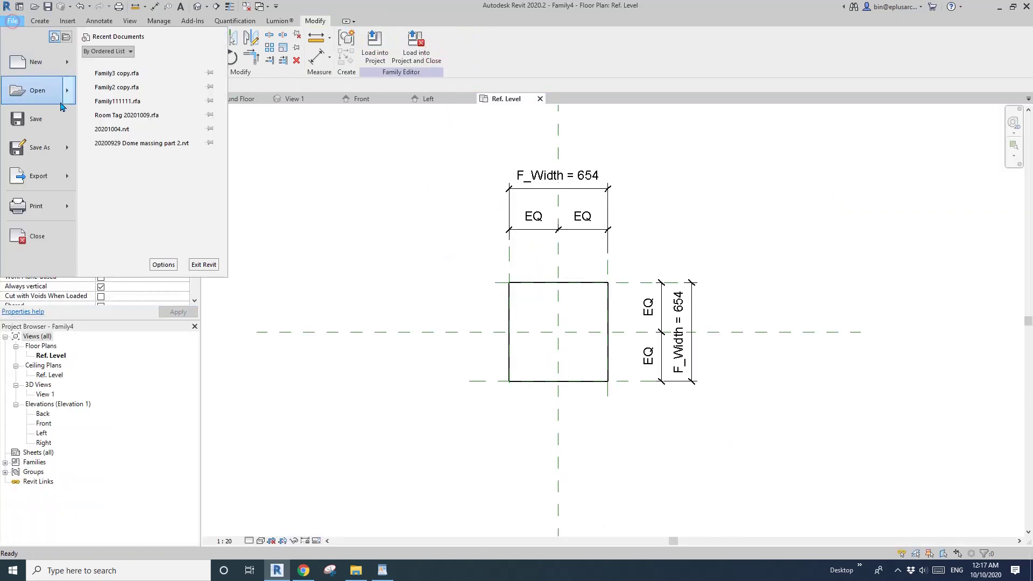
mouse_move(63, 146)
left_click(139, 138)
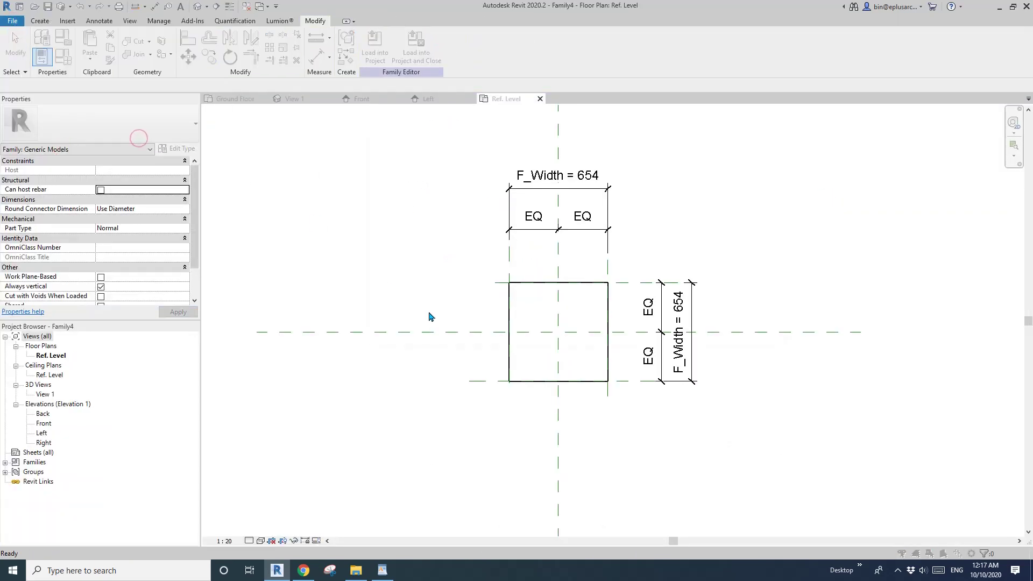
left_click(512, 301)
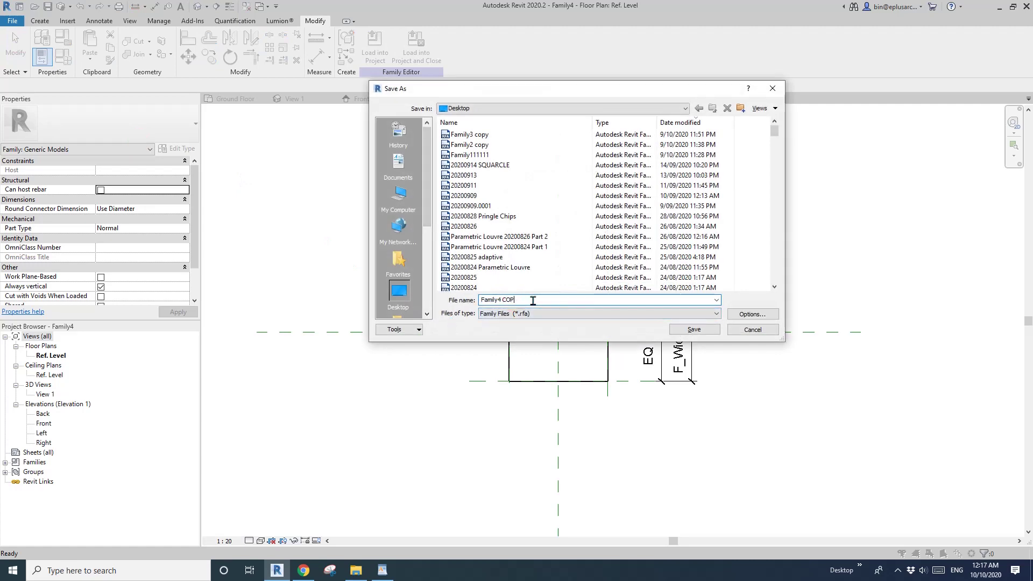
left_click(694, 329)
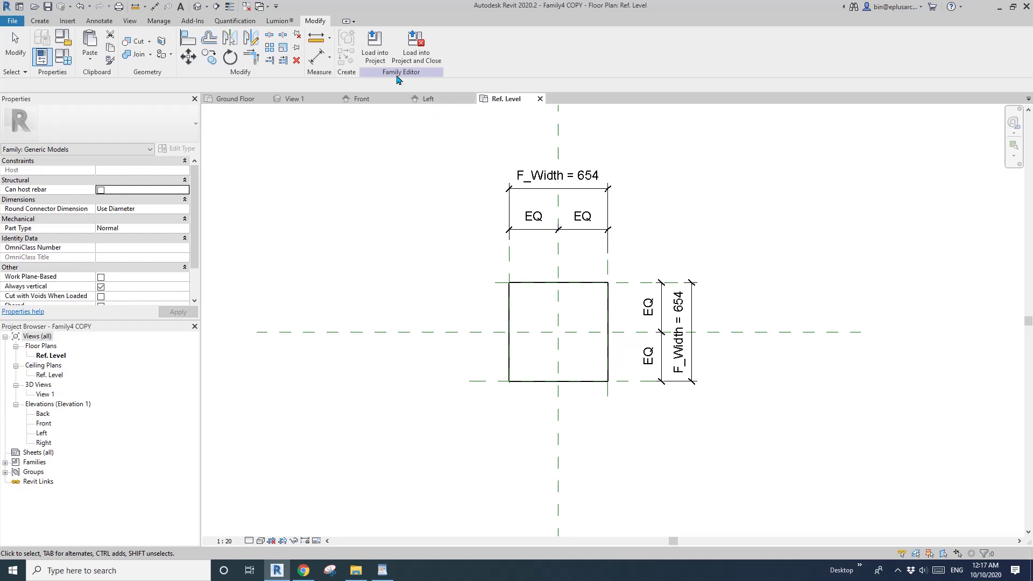
- Load Family4 COPY into the project and place one instance to the right of the larger square
left_click(375, 48)
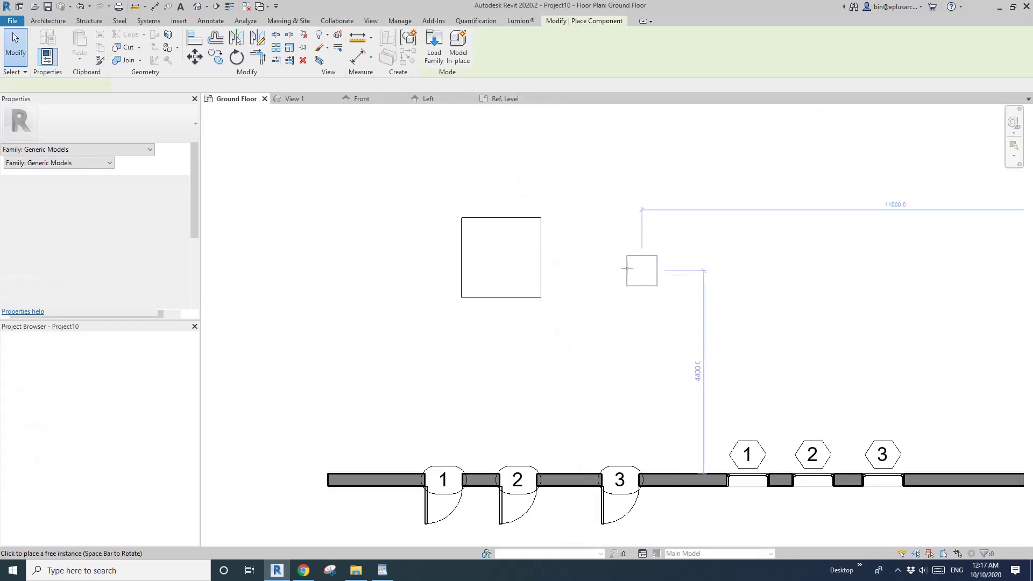
left_click(619, 257)
key("Escape")
key("Escape")
- Compare the family names and F_Width properties of the two placed squares
left_click(536, 226)
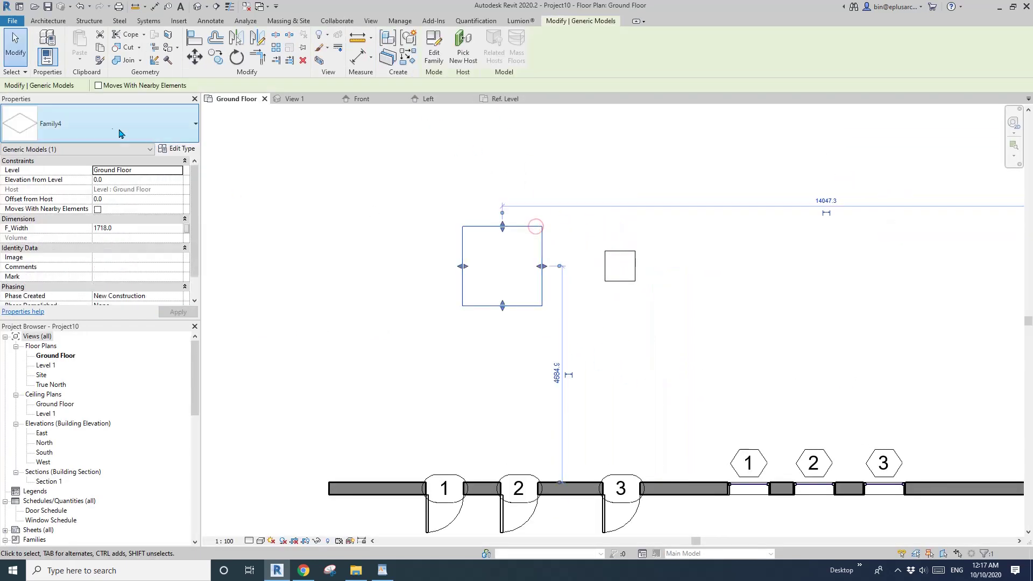
left_click(633, 253)
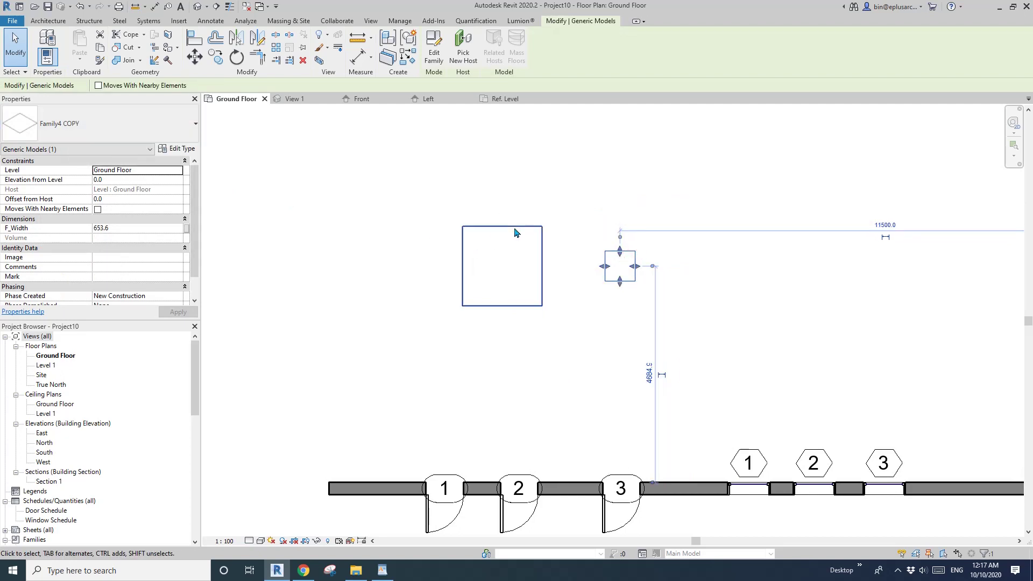
key("Escape")
scroll(549, 201, "up", 1)
left_click(525, 236)
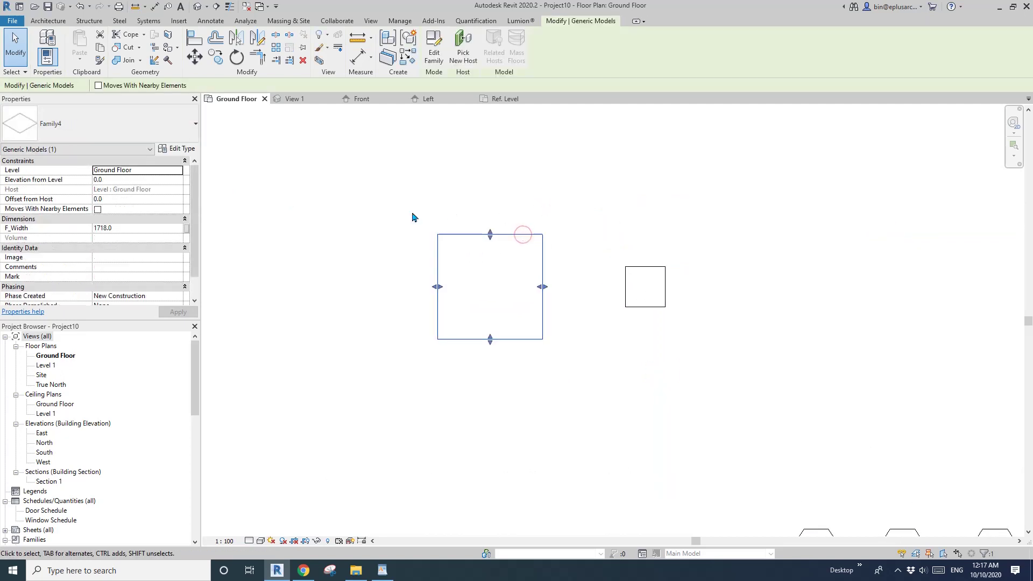
- Check whether F_Width is among the available fields of a new Generic Models schedule, and cancel the schedule
left_click(371, 21)
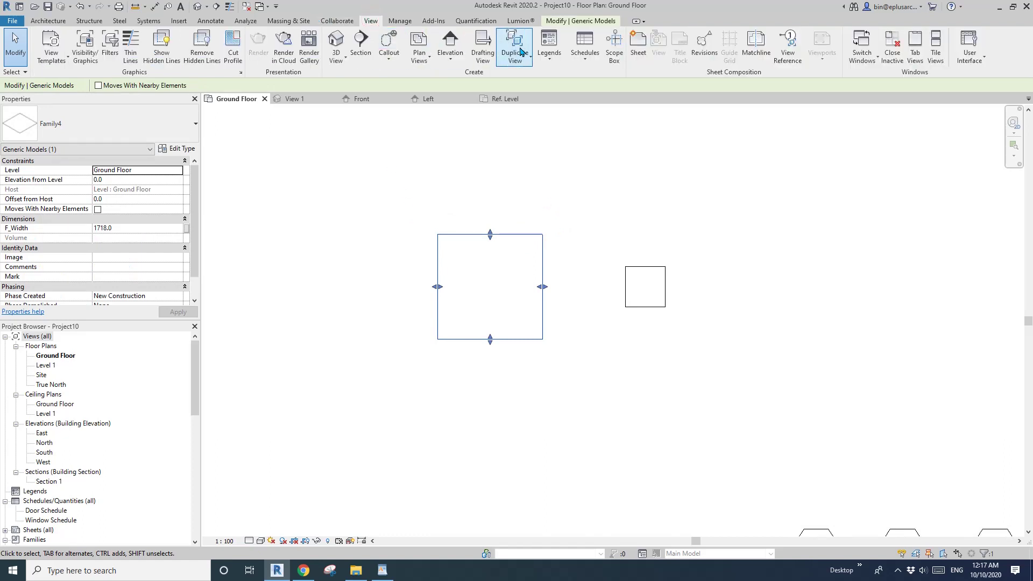
left_click(581, 53)
left_click(594, 86)
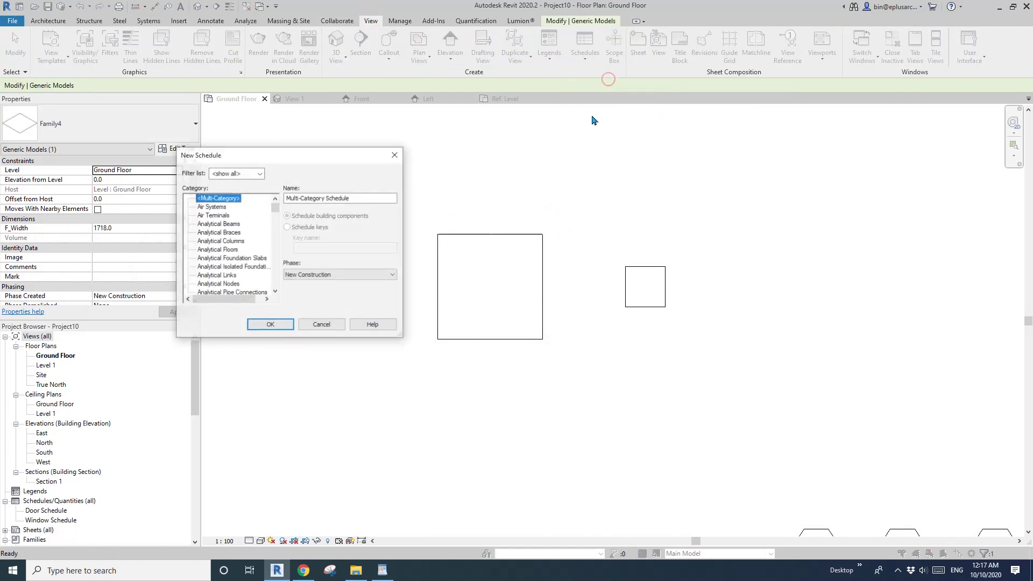
left_click(235, 250)
scroll(240, 255, "down", 1)
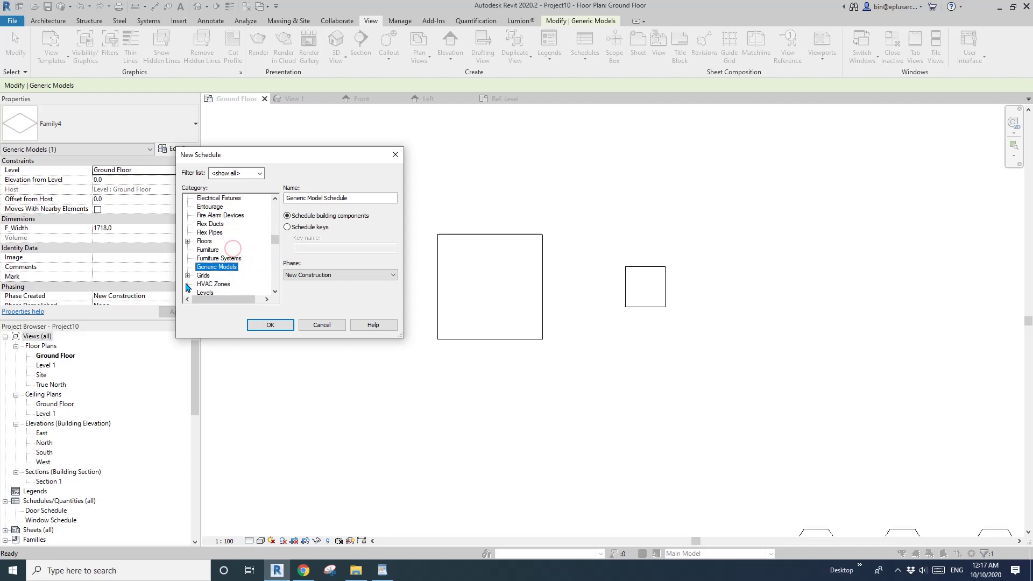
left_click(271, 325)
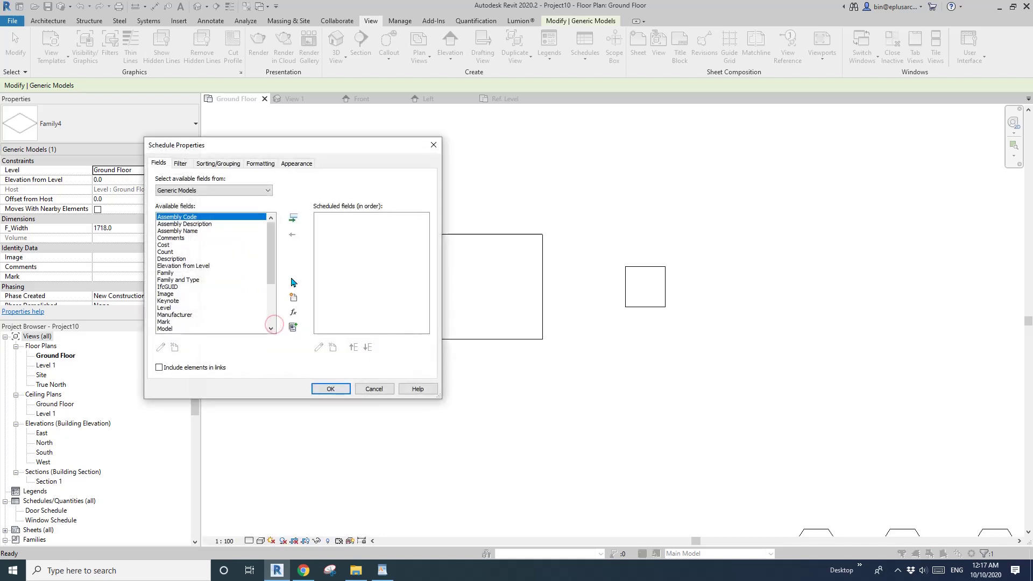
scroll(274, 248, "down", 4)
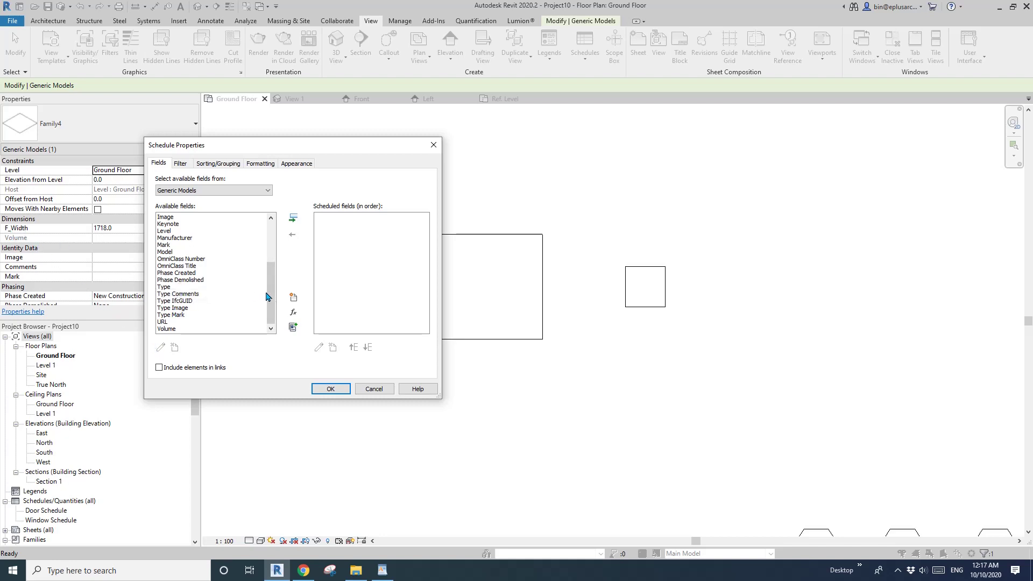
scroll(267, 297, "up", 5)
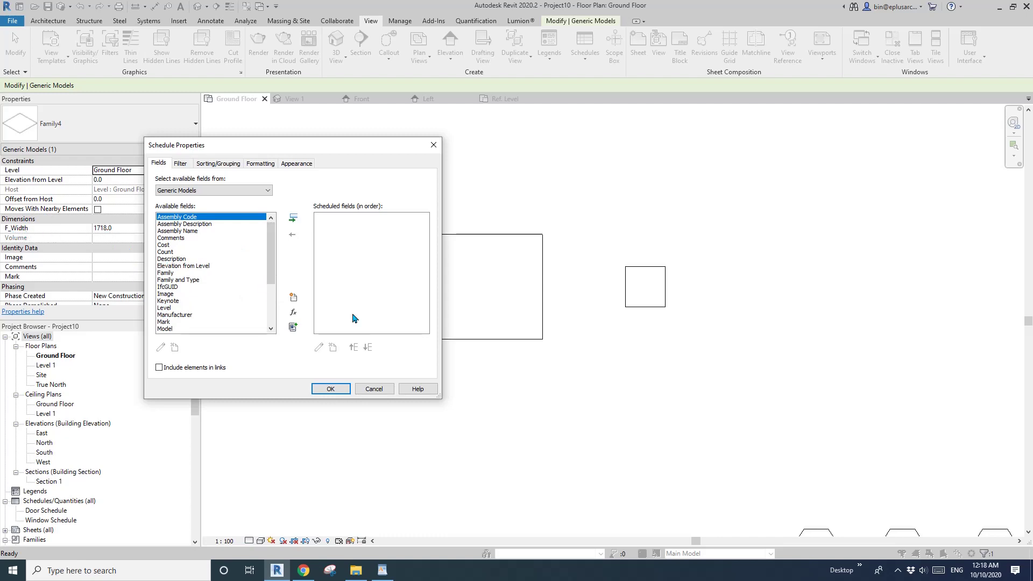
left_click(374, 389)
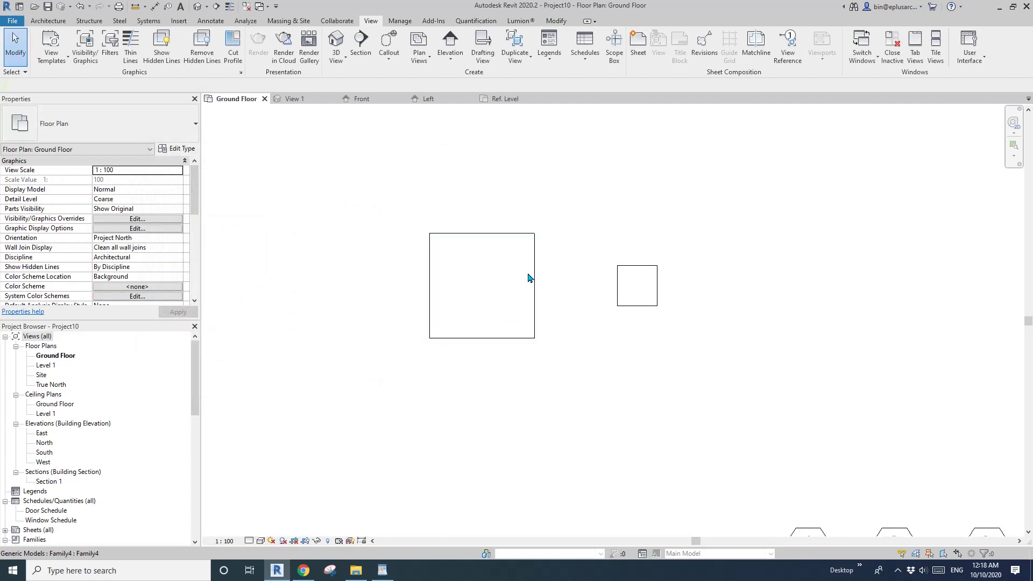
- Examine the instance properties of the Family4 and Family4 COPY squares, focusing on F_Width
left_click(536, 255)
scroll(536, 255, "up", 2)
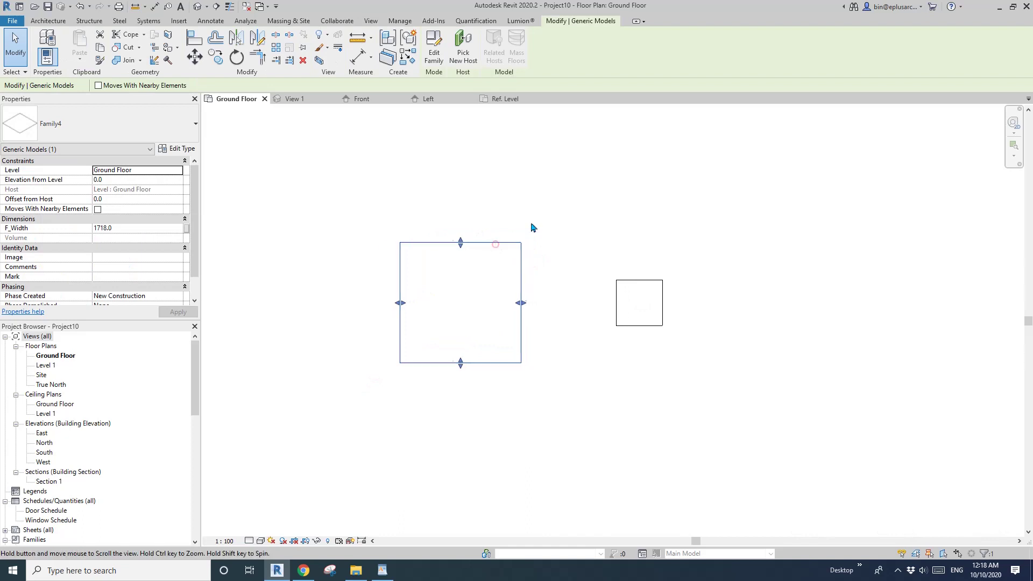
middle_click_drag(526, 227, 513, 222)
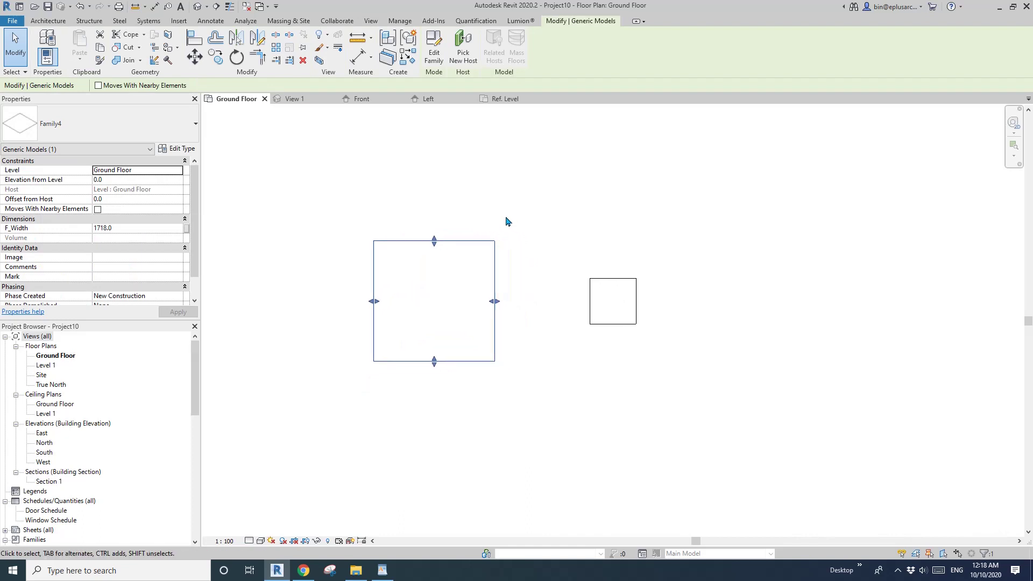
left_click(516, 231)
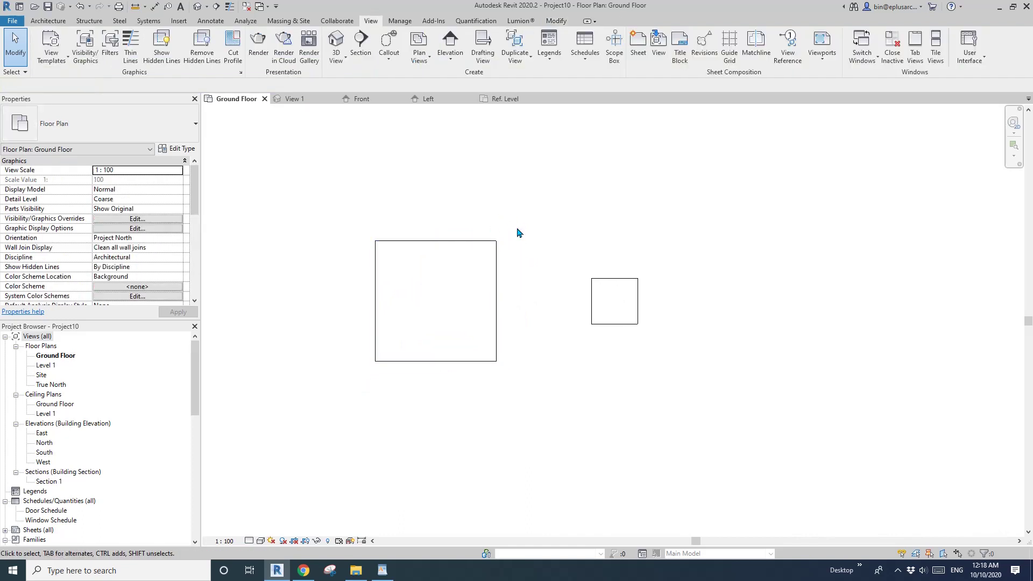
left_click(482, 248)
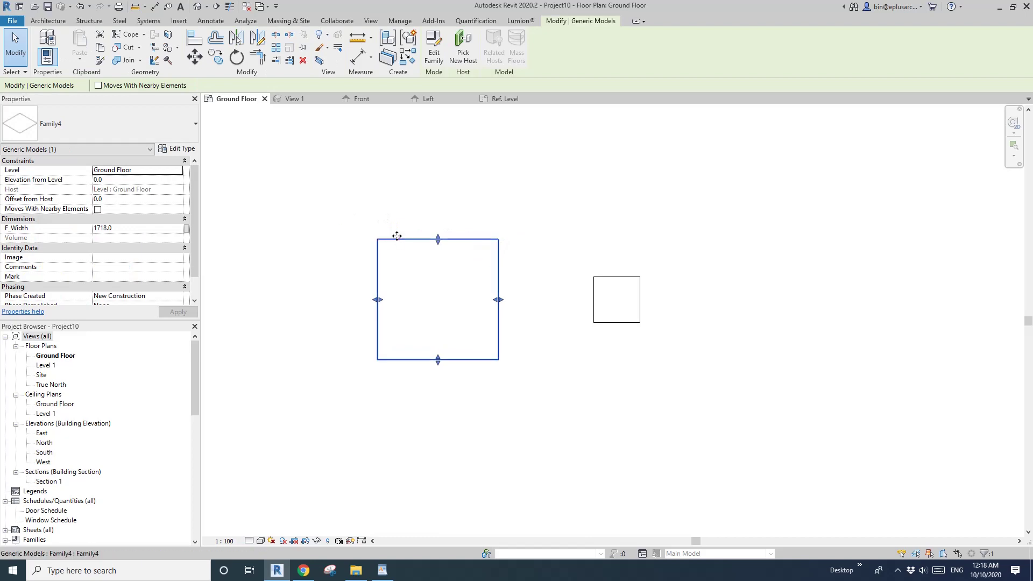
left_click(364, 212)
scroll(386, 231, "up", 1)
middle_click_drag(387, 231, 377, 226)
left_click(416, 234)
left_click(644, 277)
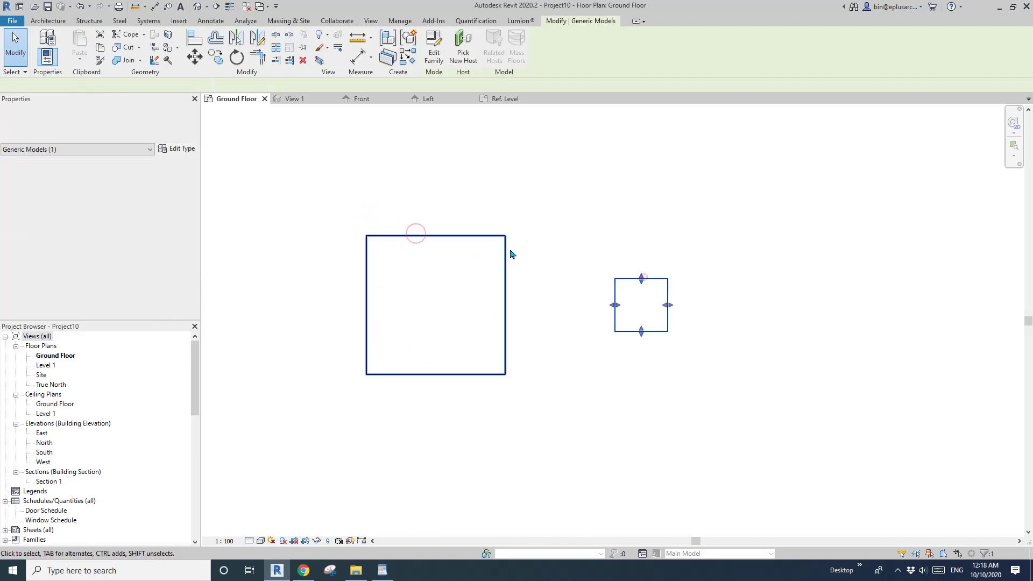
- Stretch the larger Family4 square to an F_Width of about 1892, checking F_Width on the smaller square for comparison
left_click(506, 250)
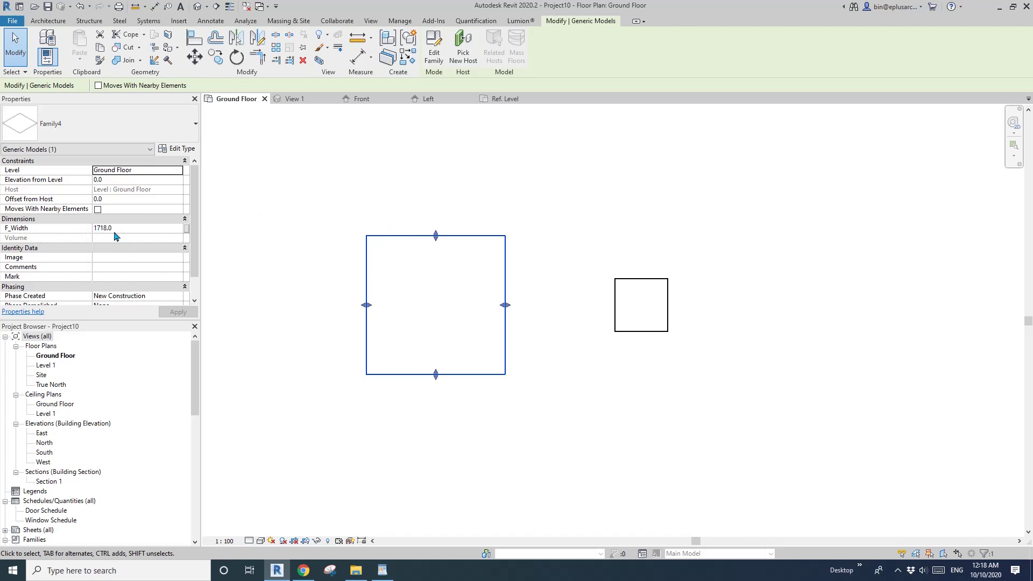
mouse_move(438, 235)
left_mouse_down()
mouse_move(438, 211)
mouse_move(439, 237)
left_mouse_up()
left_click(642, 279)
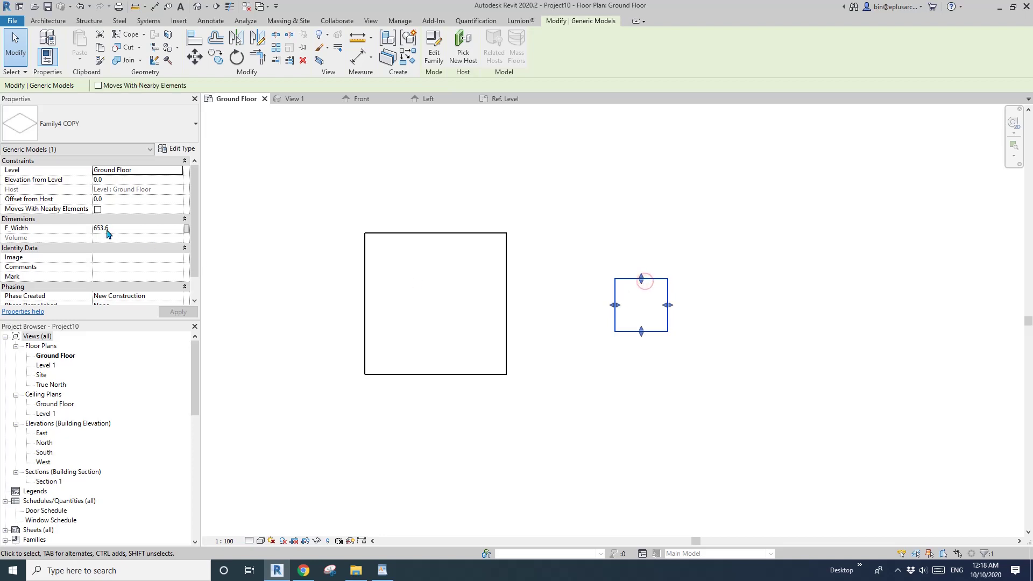
left_click(435, 235)
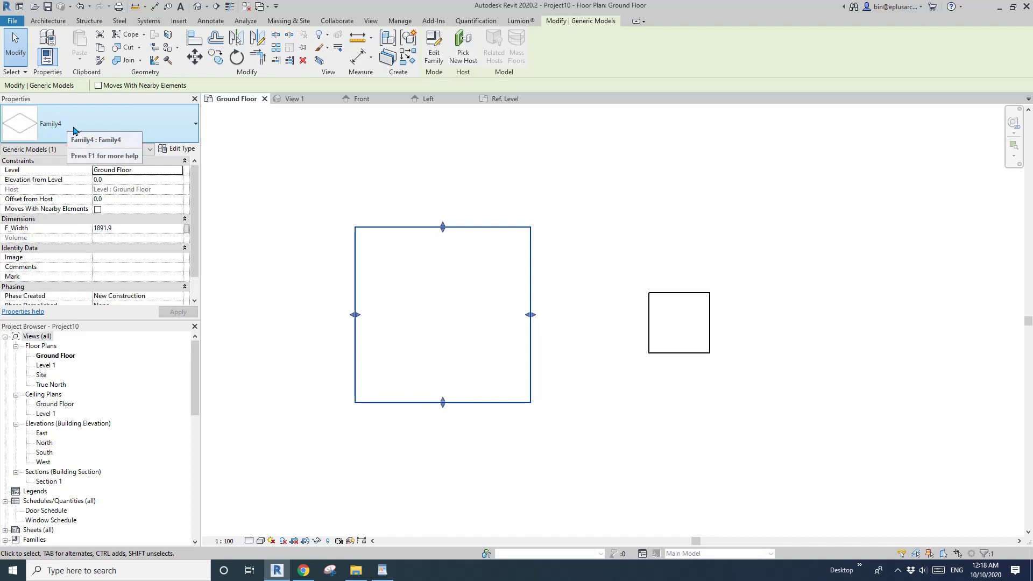
- Try changing the larger square's type to Family4 COPY, and undo the type change
left_click(115, 123)
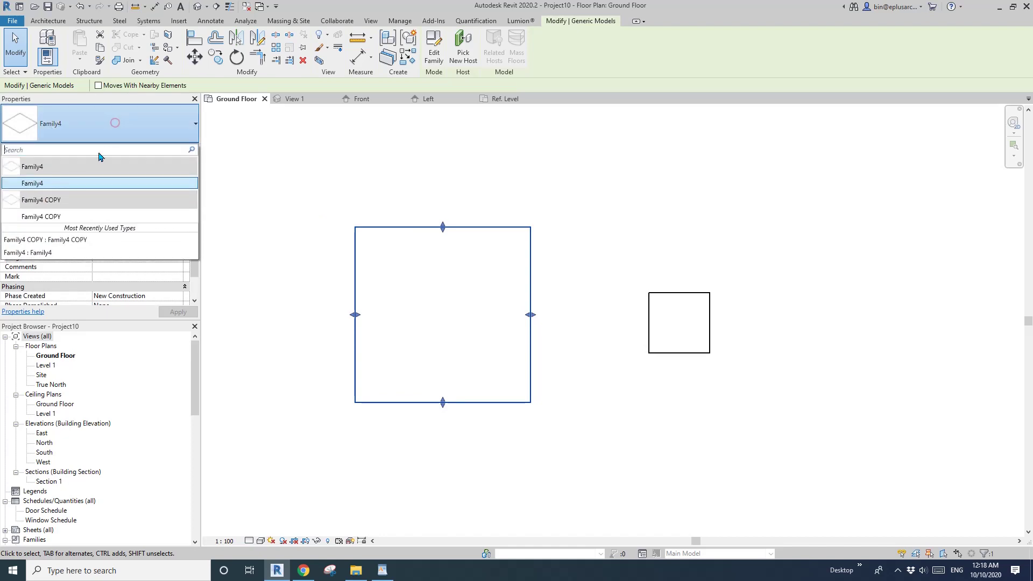
left_click(56, 217)
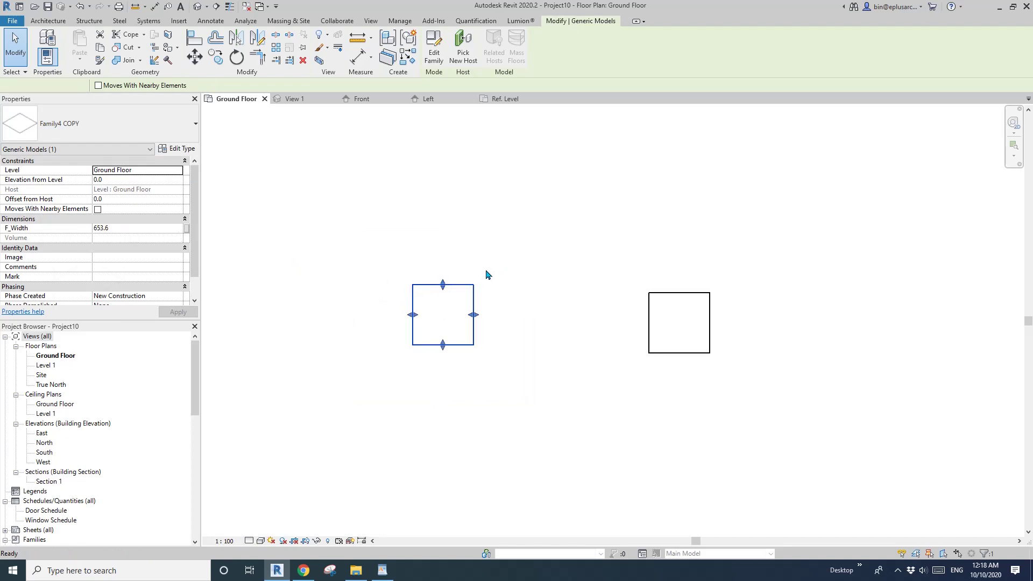
key("ctrl+z")
- Compare the families of both squares again and change the larger square's type to Family4 COPY
left_click(509, 230)
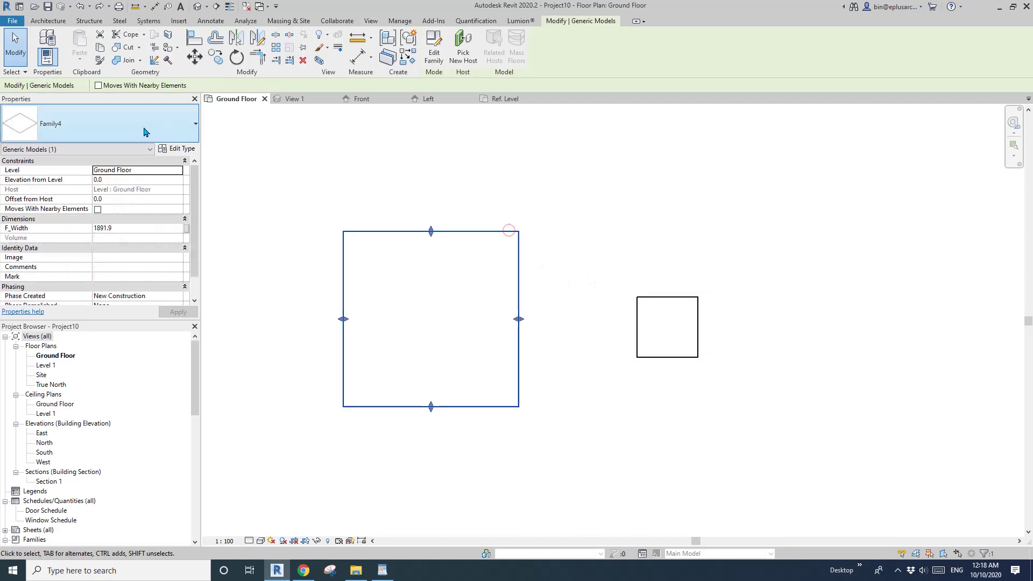
left_click(661, 296)
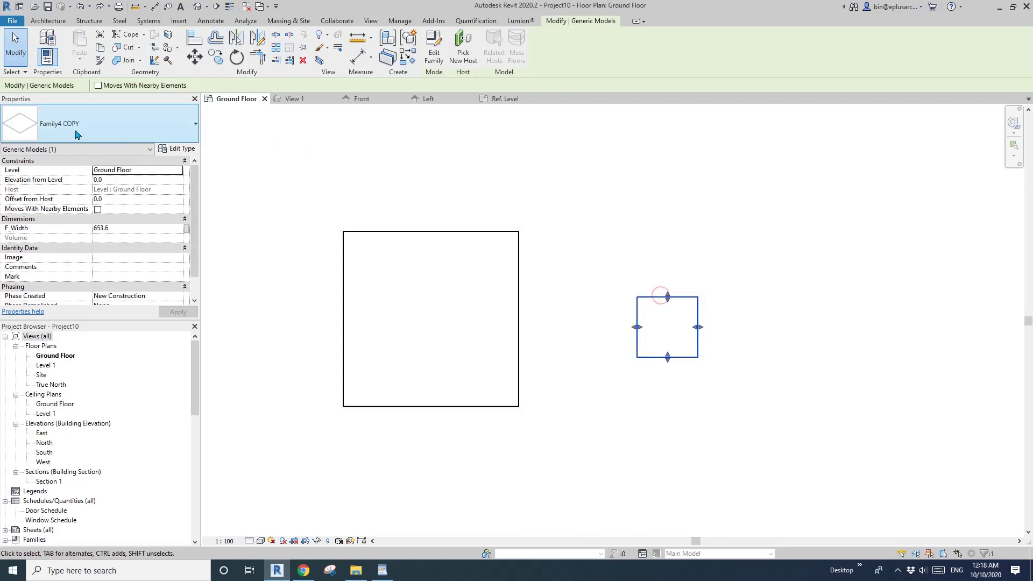
left_click(567, 170)
left_click(482, 232)
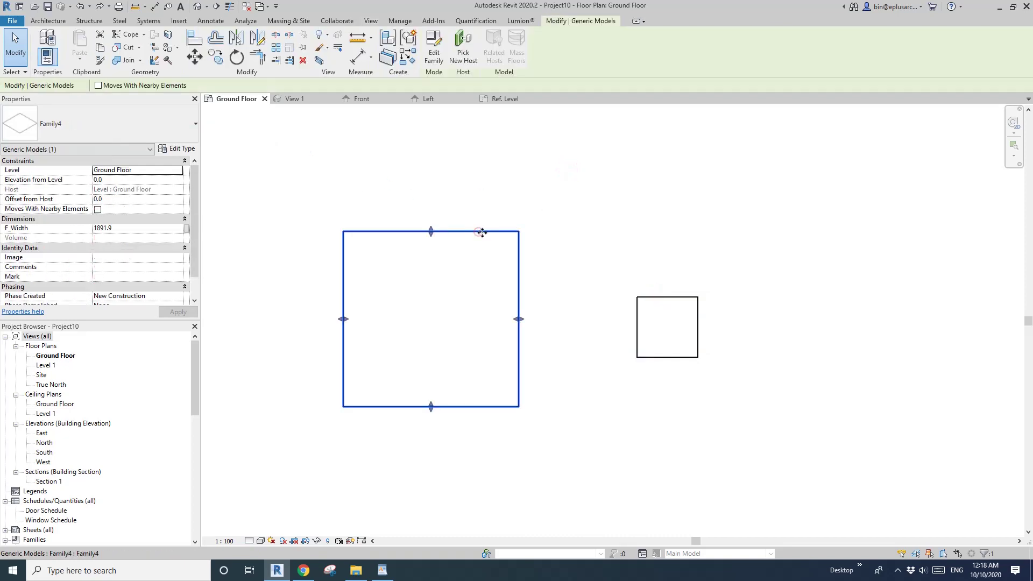
left_click(107, 131)
left_click(55, 215)
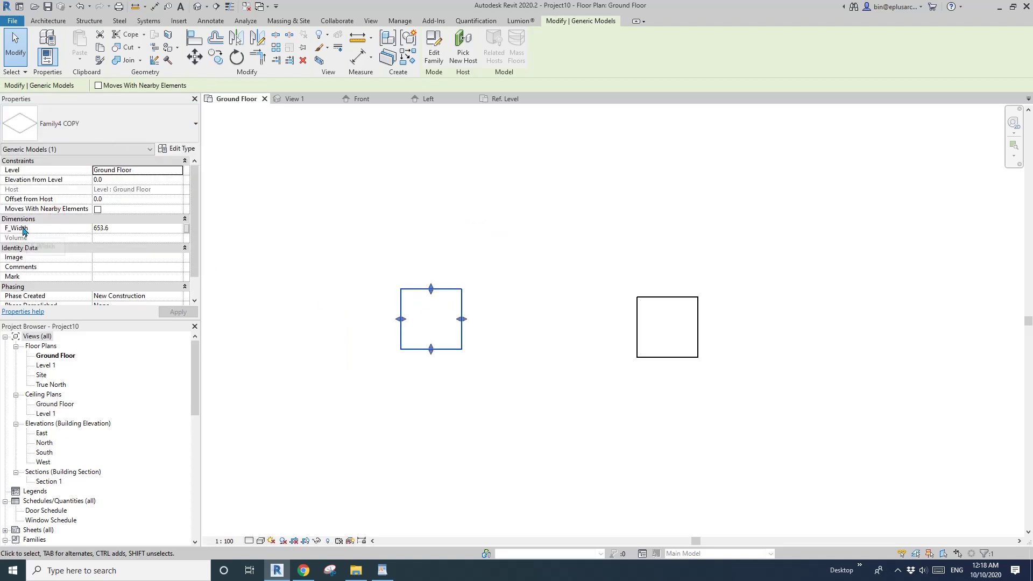
middle_click_drag(699, 270, 676, 270)
left_click(565, 286)
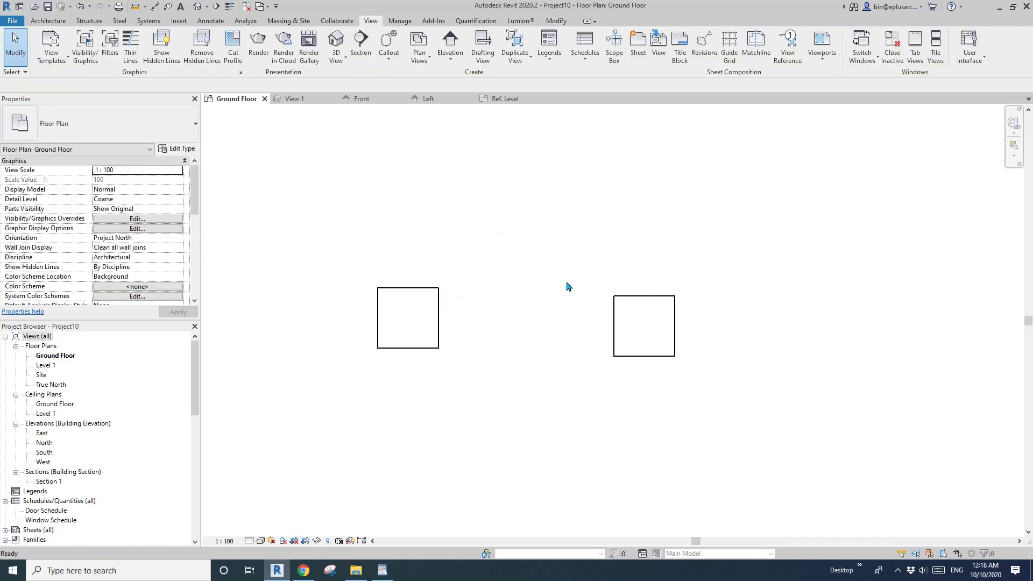
- Change the type of the left Family4 COPY square to Family4
left_click(649, 297)
left_click(433, 288)
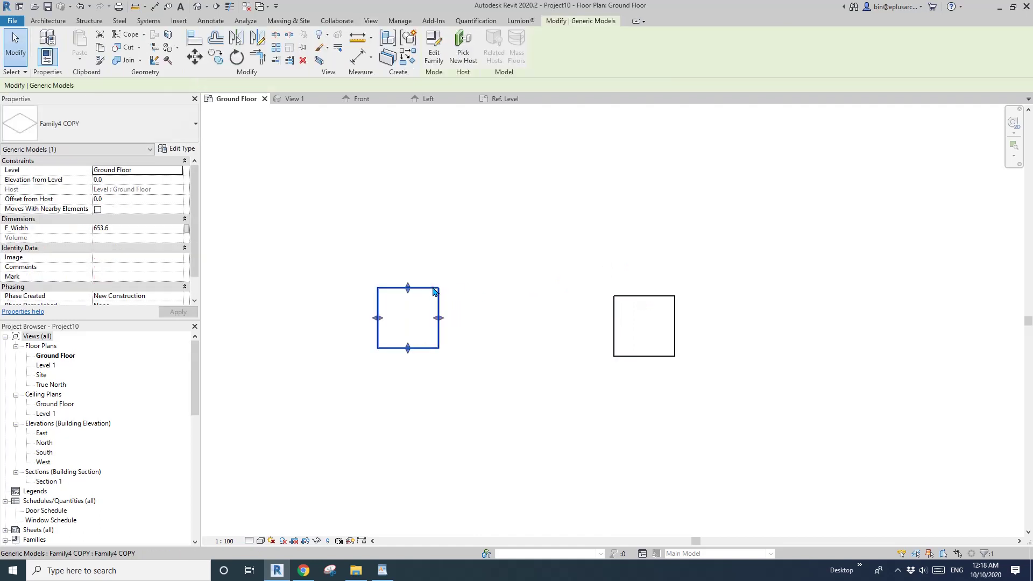
left_click(123, 122)
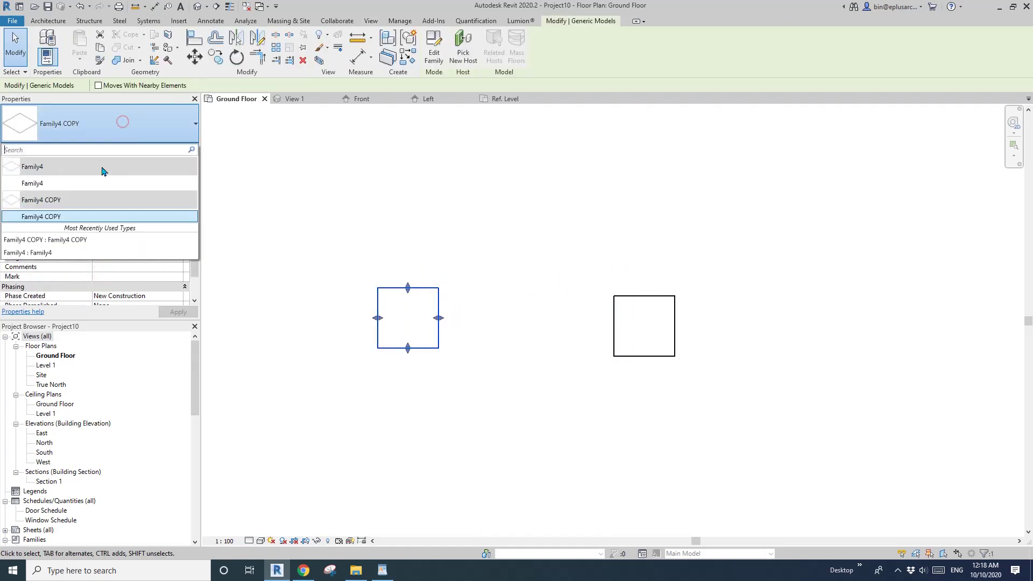
left_click(54, 184)
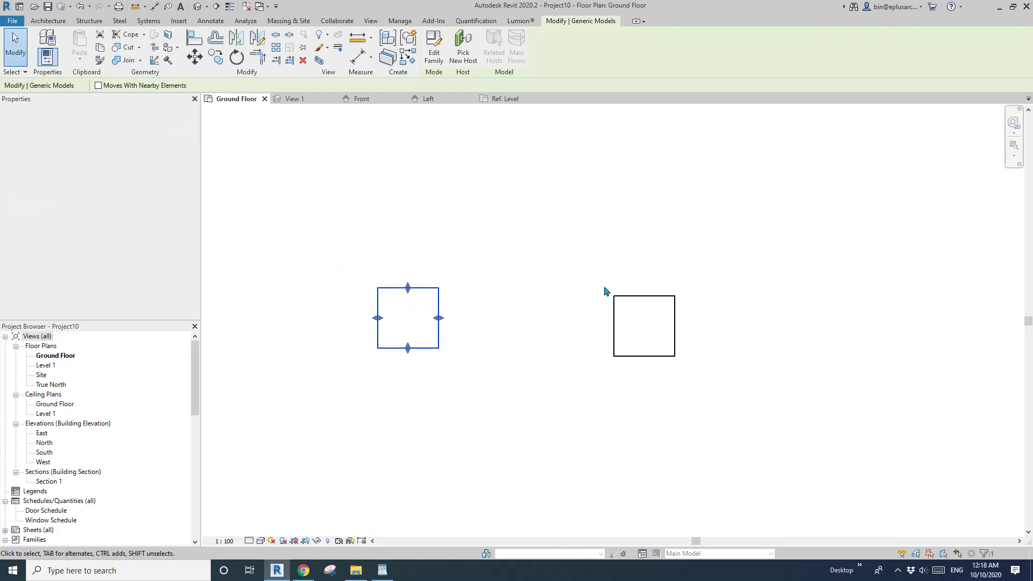
- Stretch the right Family4 COPY square to an F_Width of about 2016 and change its type to Family4
left_click(654, 297)
left_click_drag(644, 291, 650, 203)
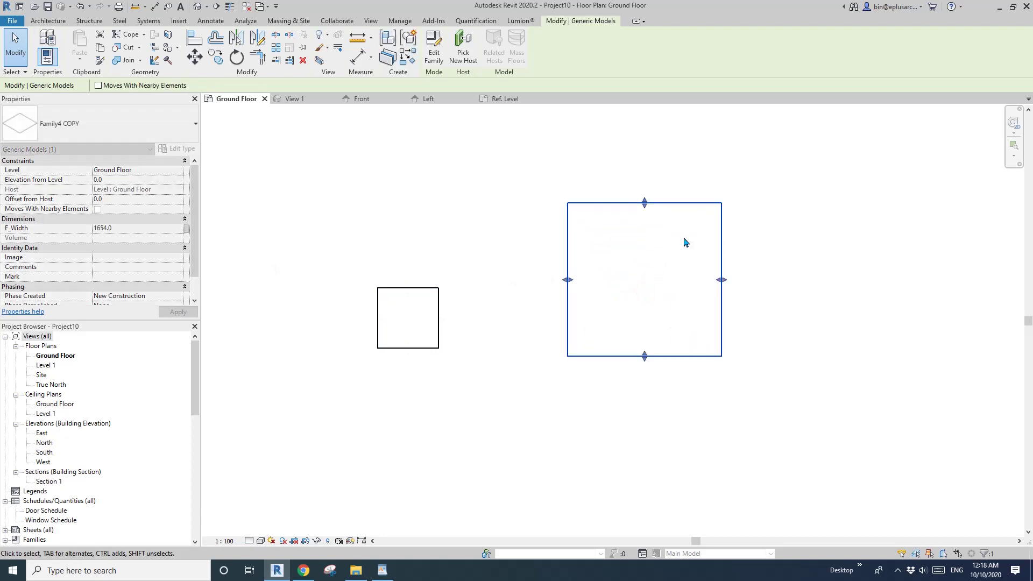
left_click_drag(722, 280, 756, 282)
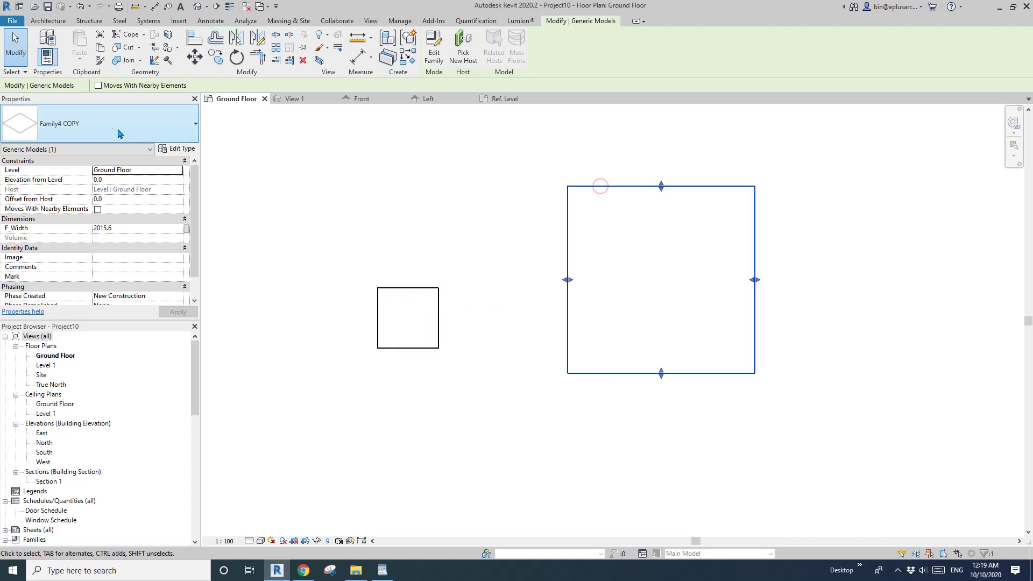
left_click(99, 131)
left_click(50, 184)
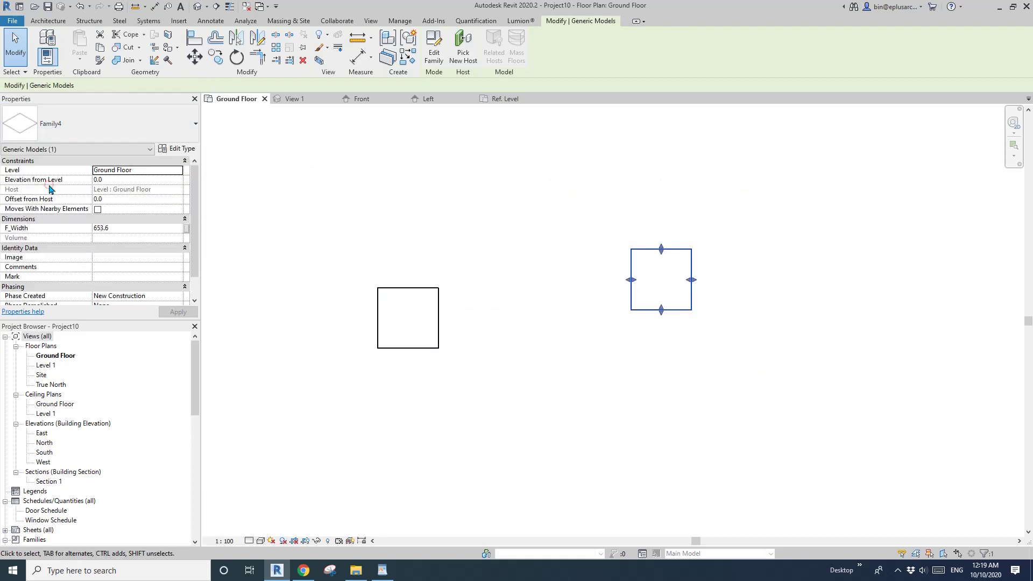
- Move the right square closer to the left one and align the two horizontally
left_click_drag(655, 297, 536, 296)
left_click(511, 341)
left_click(429, 289)
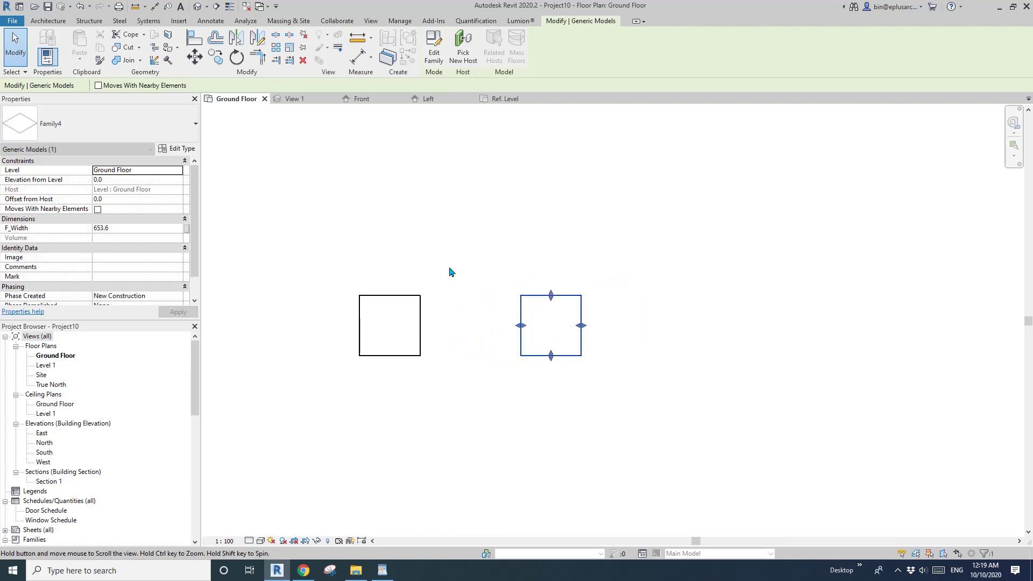
- Open the Family4 family for editing and switch the parameter type of F_Width to Shared parameter
left_click(403, 294)
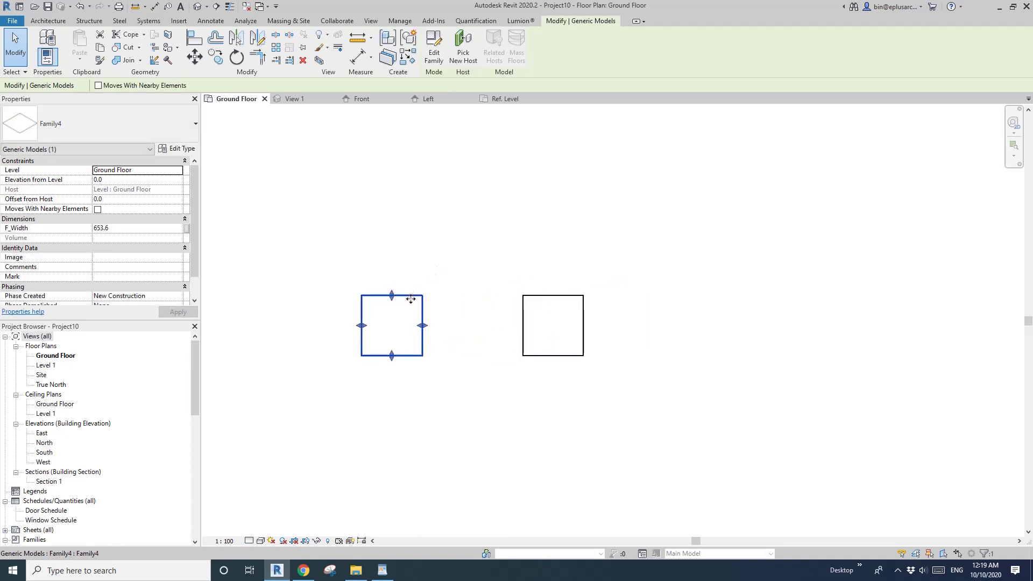
left_click(435, 62)
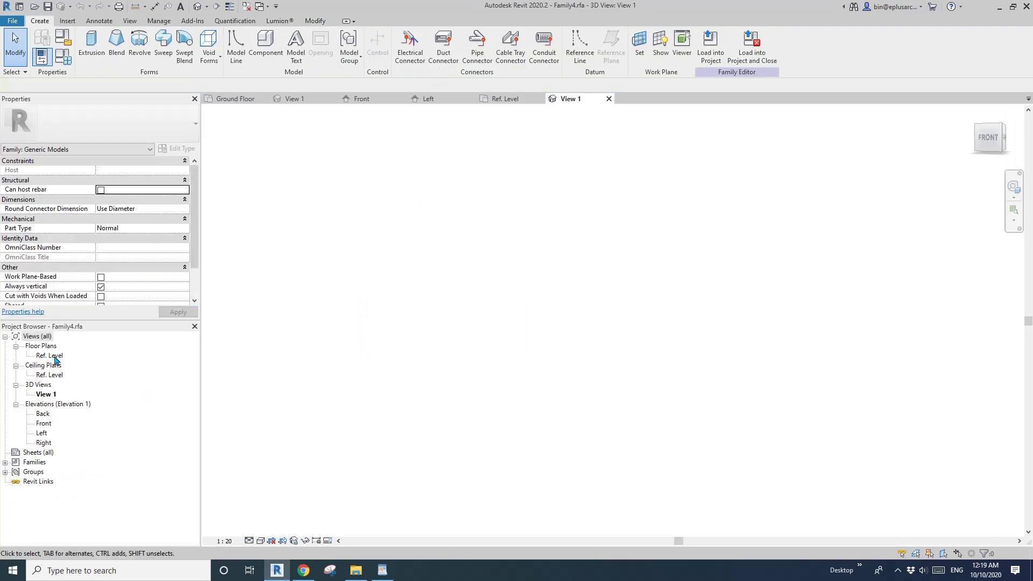
left_click(63, 57)
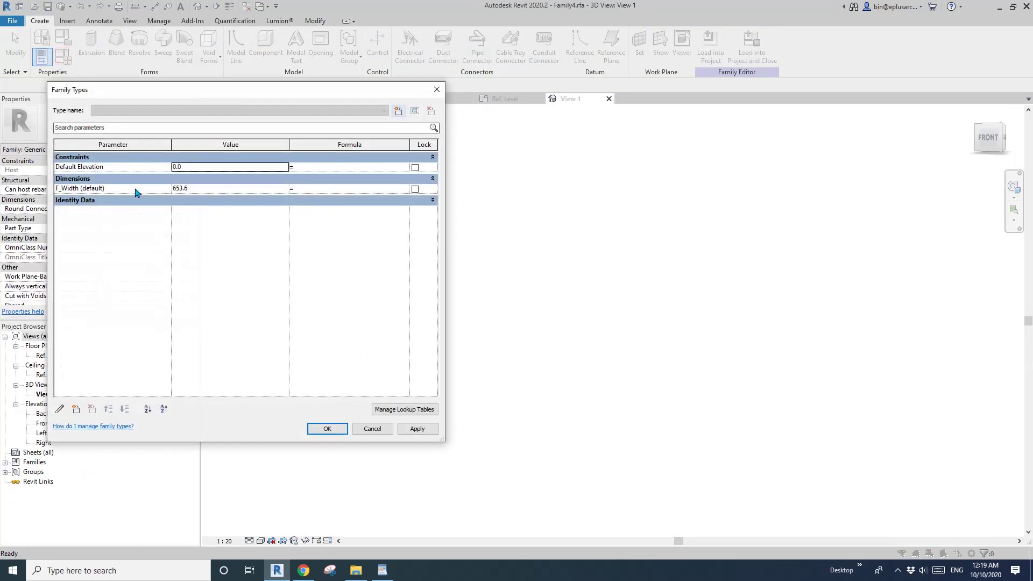
left_click(65, 190)
left_click(60, 409)
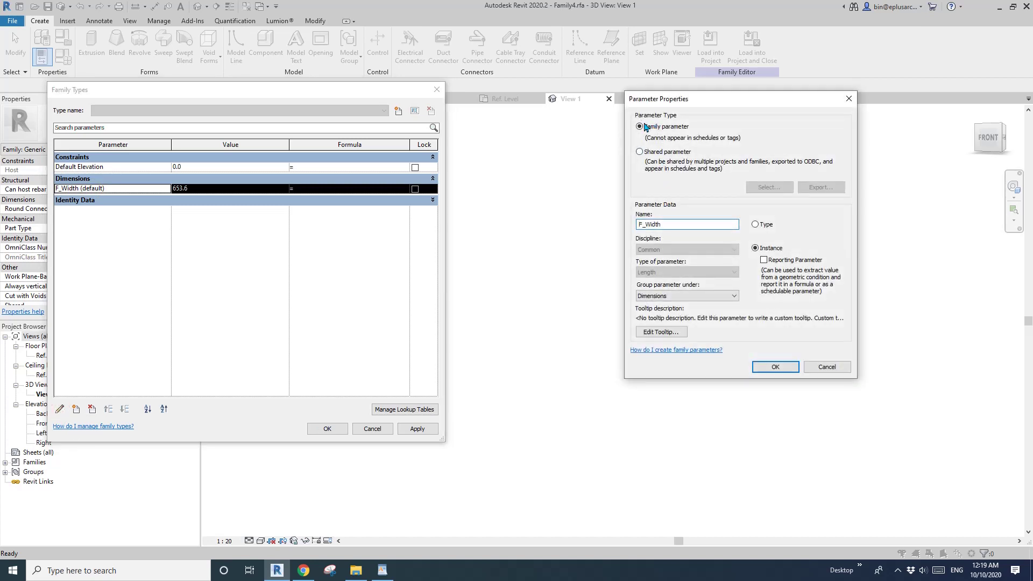
left_click(640, 153)
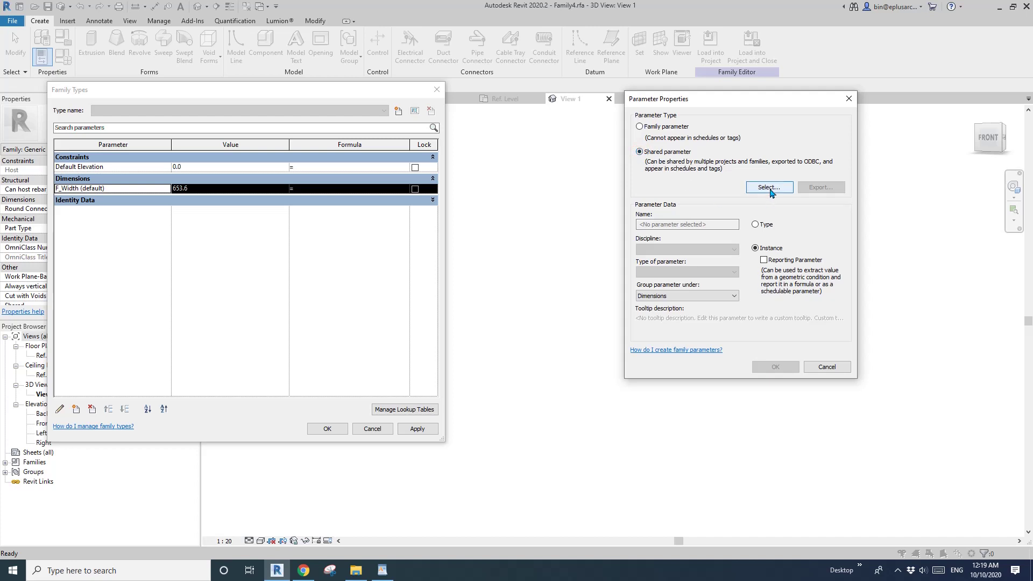
- Create a new shared parameter named S_Width 2, with the Common discipline and Length type, in Group 01
left_click(769, 188)
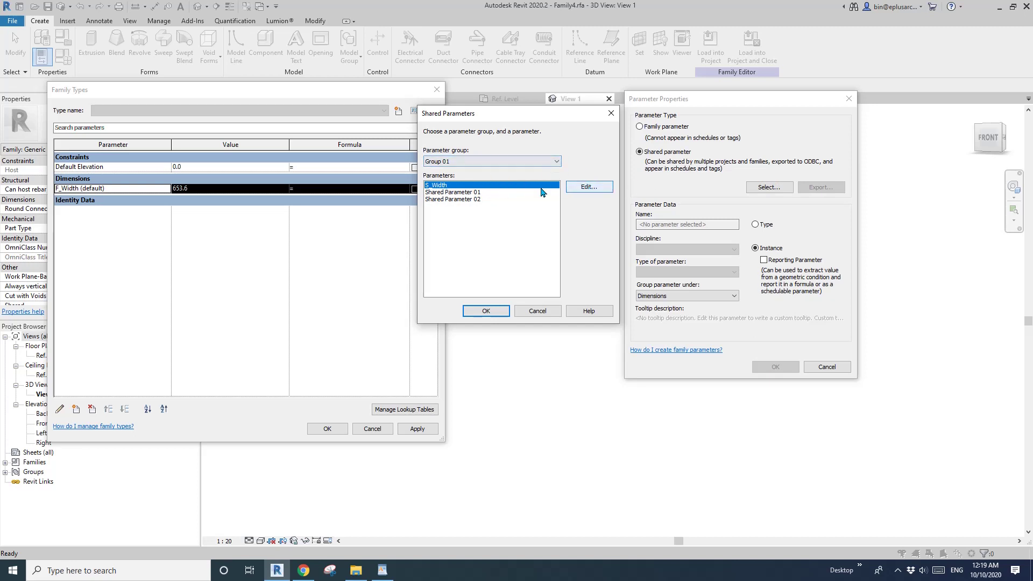
left_click(577, 189)
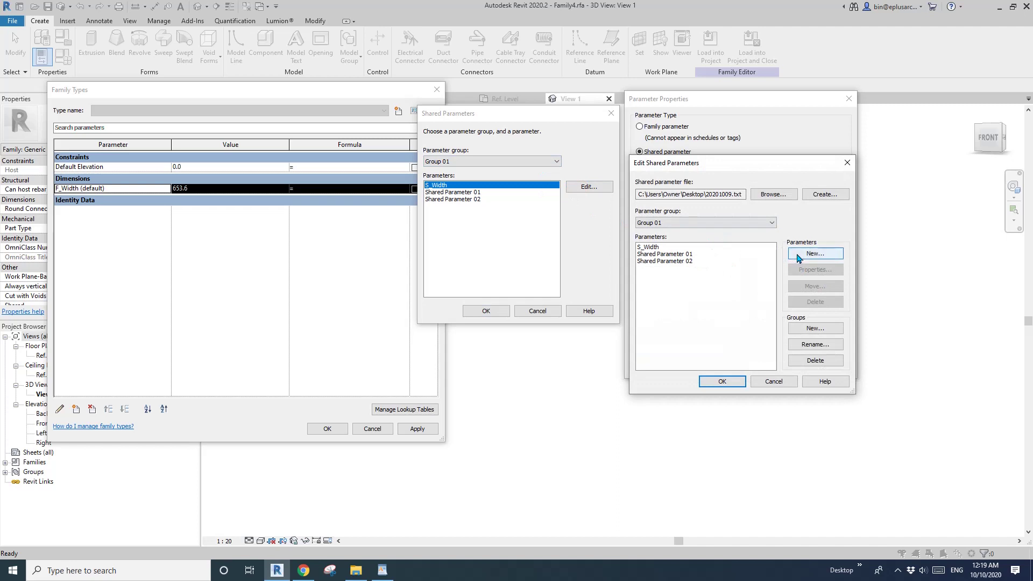
left_click(675, 222)
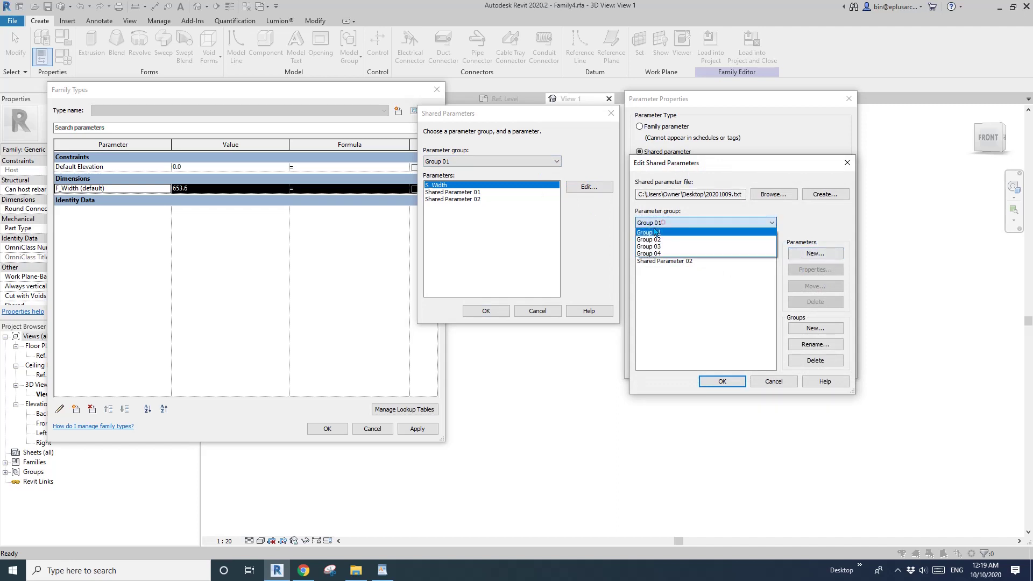
left_click(710, 295)
left_click(814, 253)
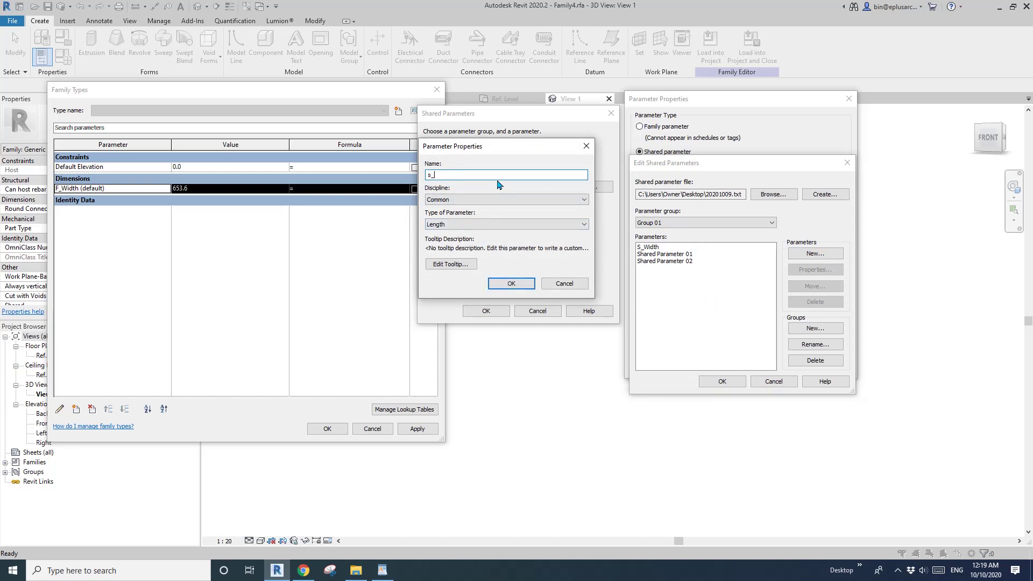
key("BackSpace")
key("BackSpace")
key("BackSpace")
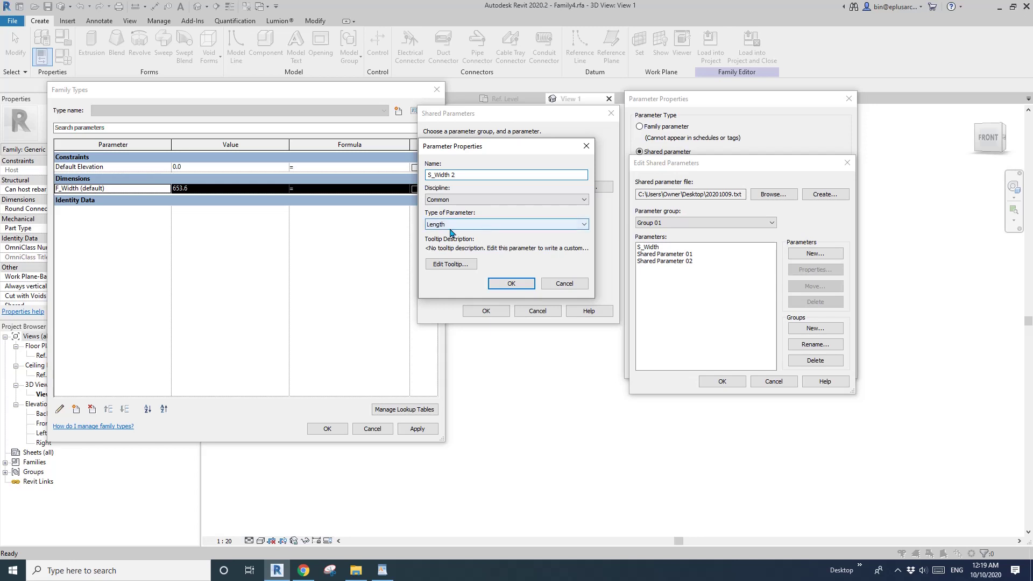
left_click(505, 284)
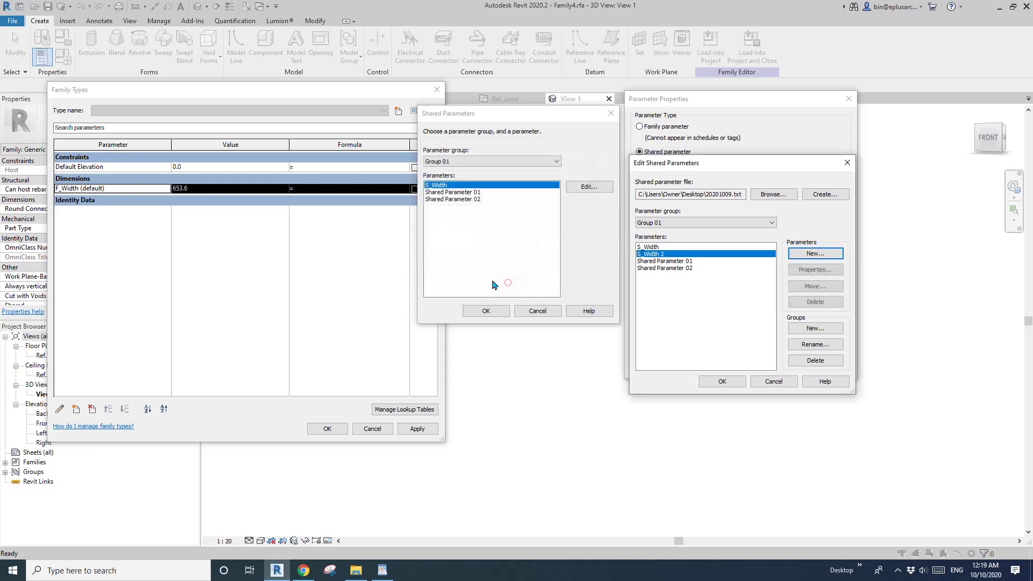
- Save the shared parameter list and replace F_Width with the shared parameter S_Width 2 in the Family4 family
left_click(722, 381)
left_click(438, 192)
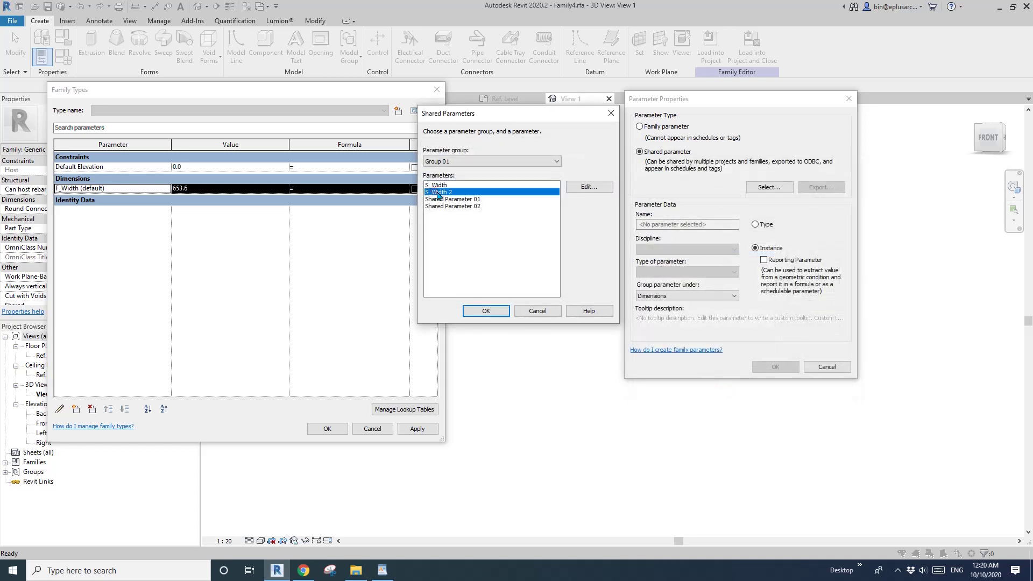
left_click(485, 311)
left_click(775, 366)
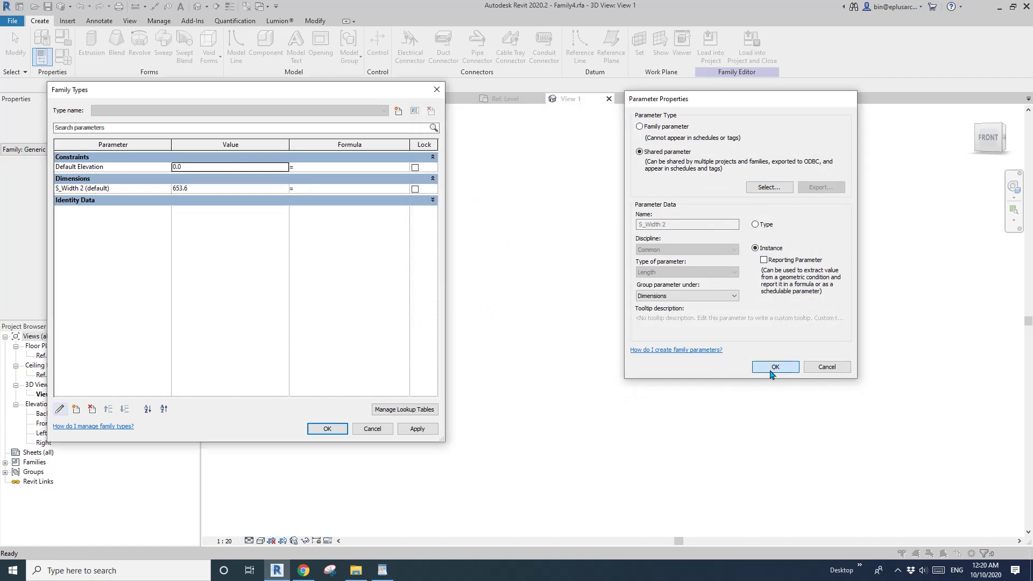
left_click(328, 428)
- Load the edited Family4 family into Project10, overwriting the existing version
left_click(711, 52)
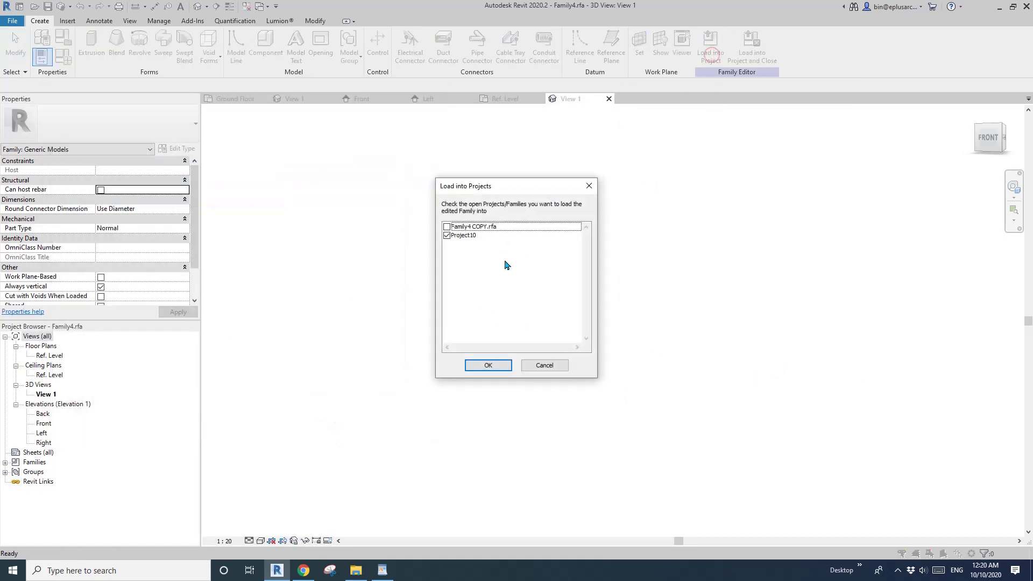
left_click(502, 361)
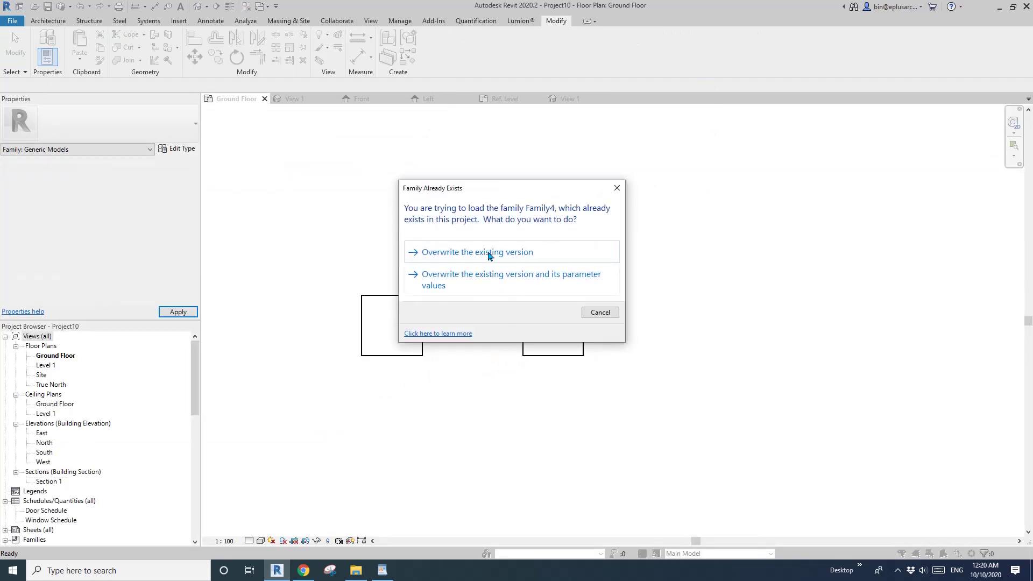
left_click(489, 252)
- Check the width parameter on both Family4 squares and change the right square's type to Family4 COPY
left_click(418, 296)
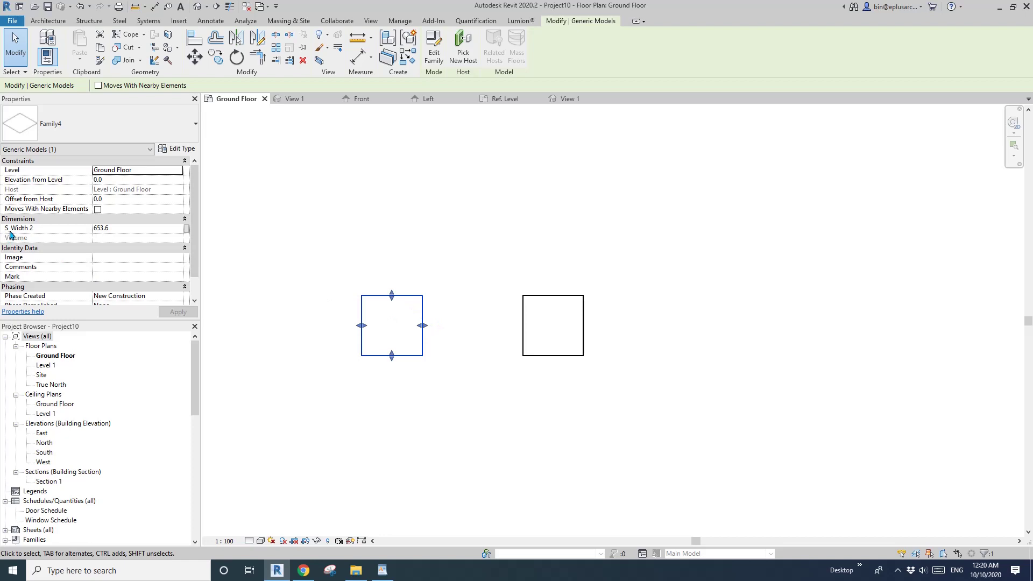
left_click(455, 217)
left_click(550, 294)
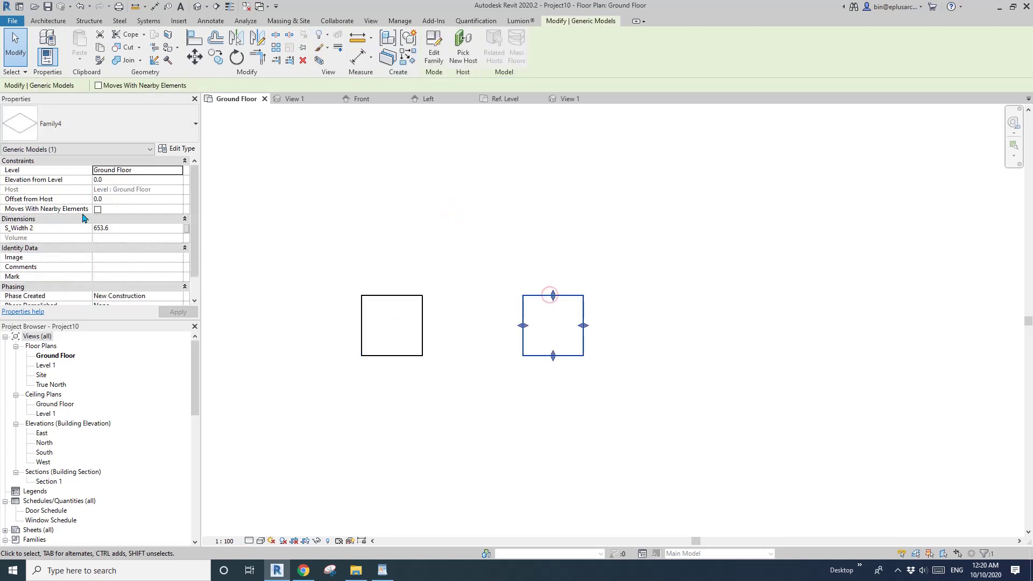
left_click(380, 295)
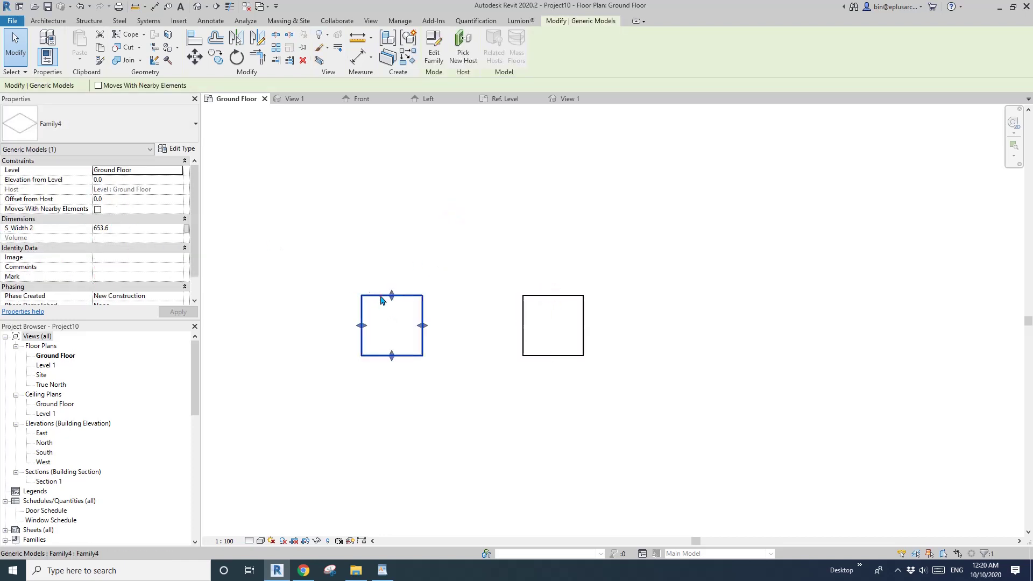
left_click(535, 295)
left_click(196, 124)
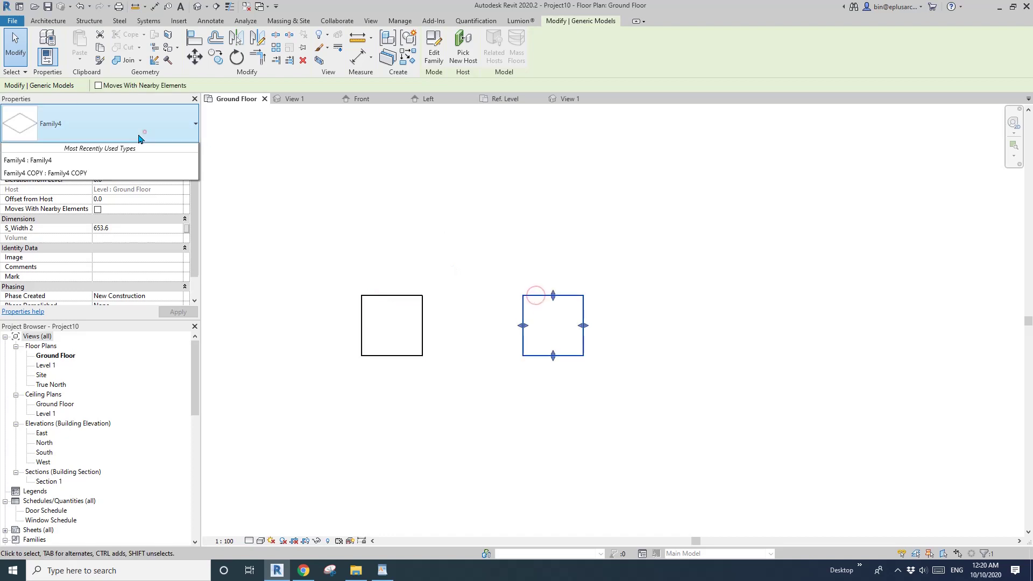
left_click(56, 218)
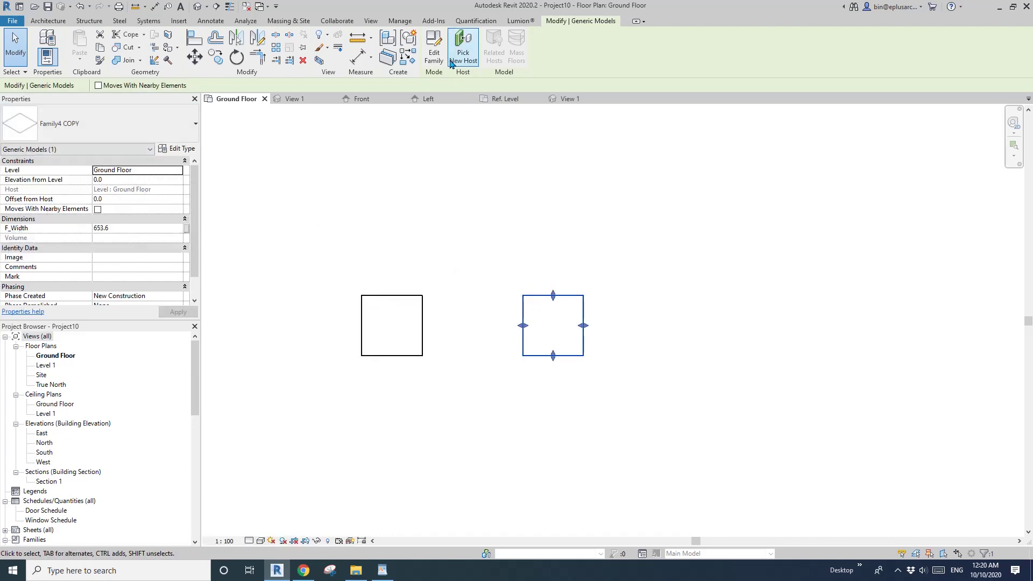
- Edit the Family4 COPY family and replace its F_Width parameter with the shared parameter S_Width 2 from Group 01
left_click(434, 52)
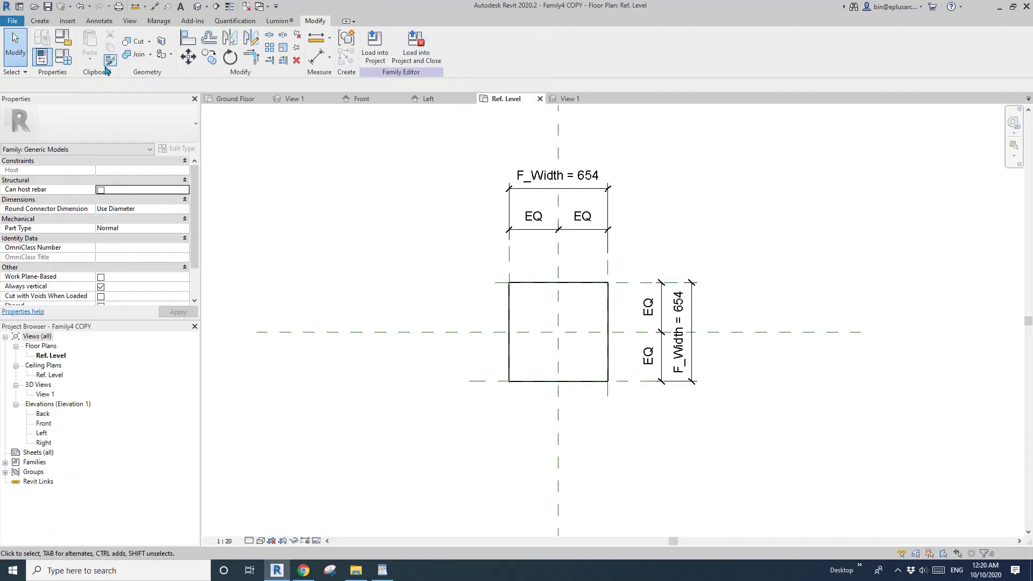
left_click(63, 57)
left_click(87, 189)
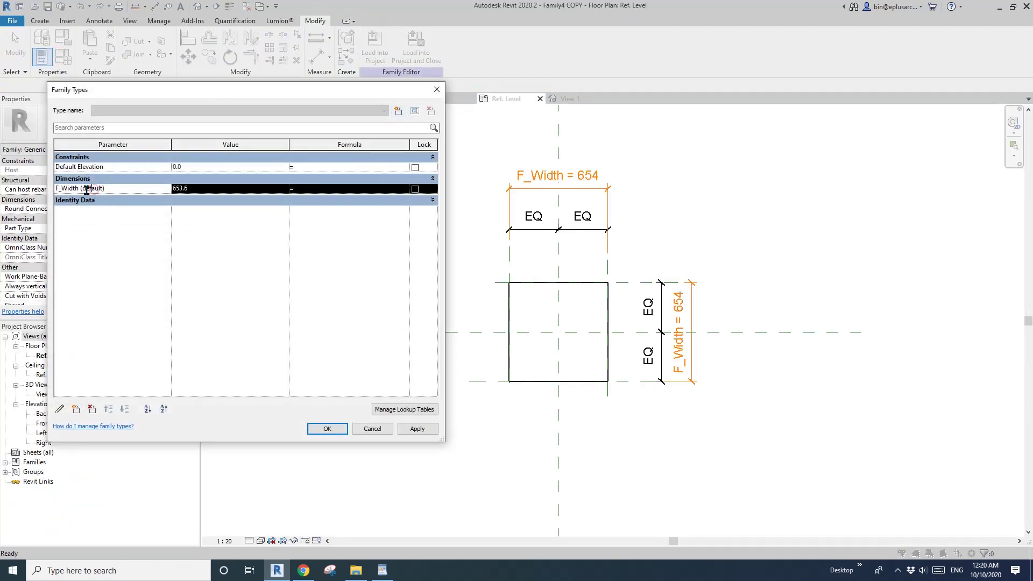
left_click(60, 410)
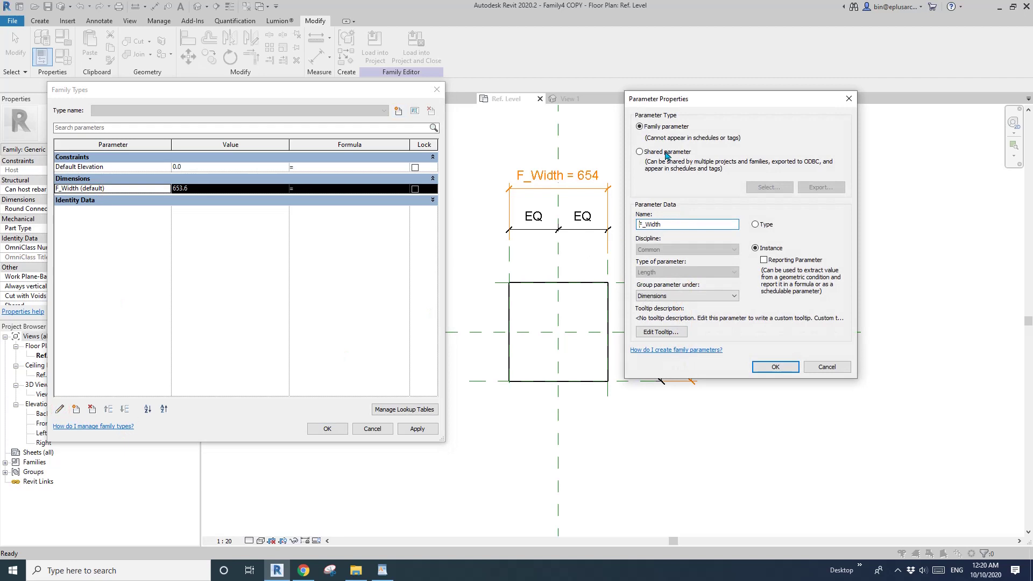
left_click(666, 154)
left_click(770, 187)
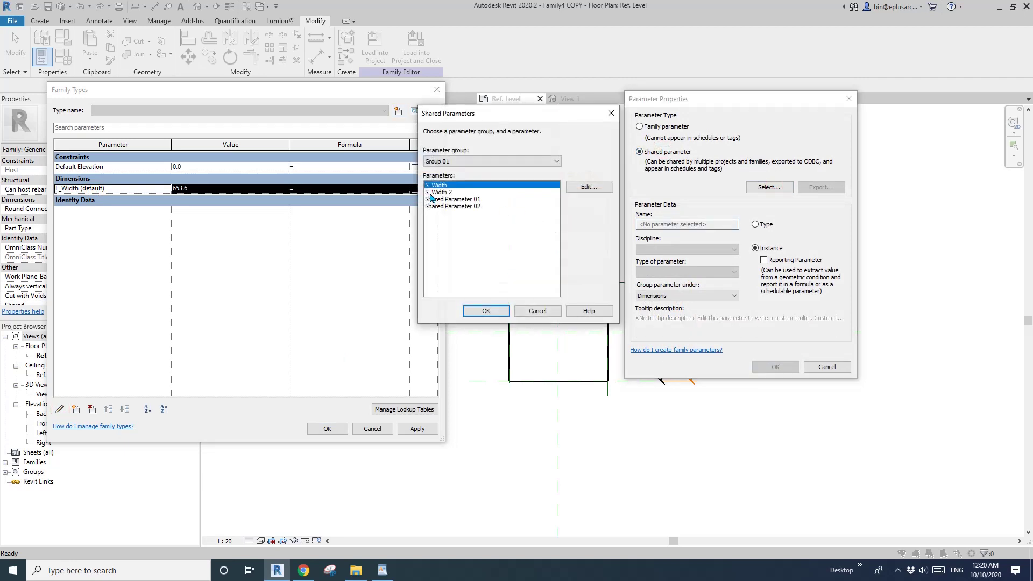
left_click(438, 192)
left_click(504, 312)
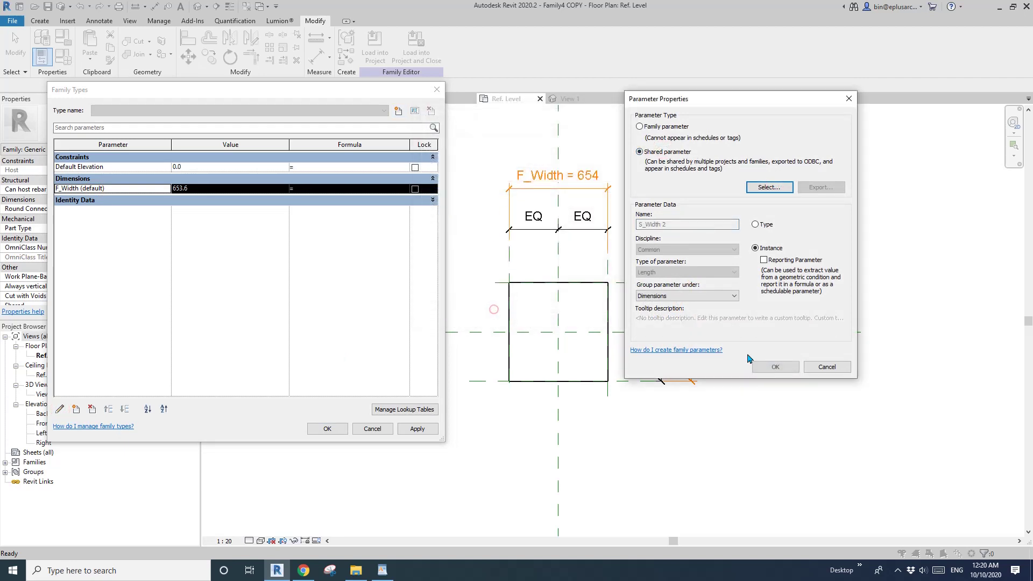
left_click(775, 366)
left_click(337, 428)
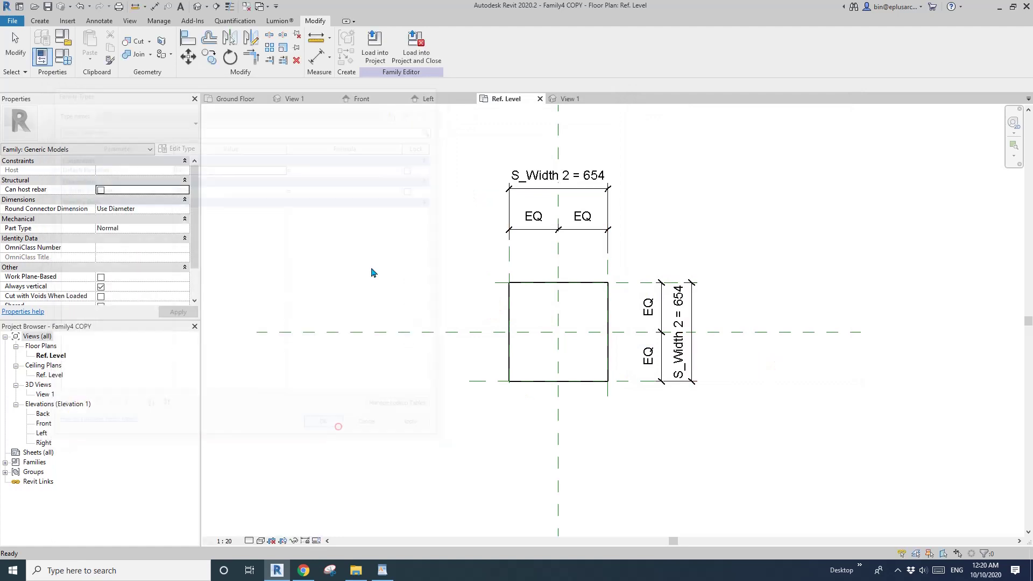
- Load the edited Family4 COPY family into Project10, overwriting the existing version, and select its square
left_click(375, 46)
left_click(488, 365)
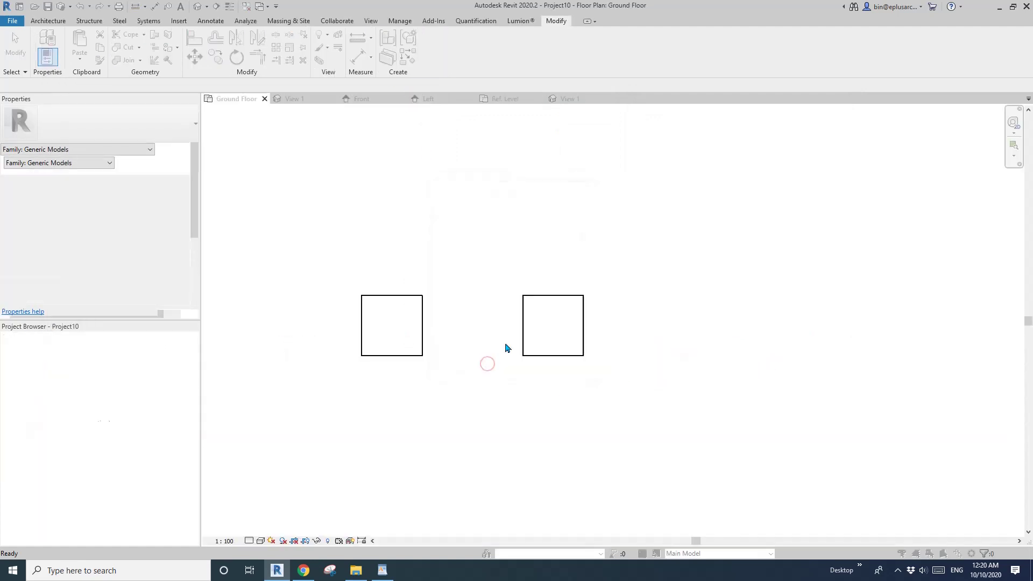
left_click(514, 250)
left_click(541, 296)
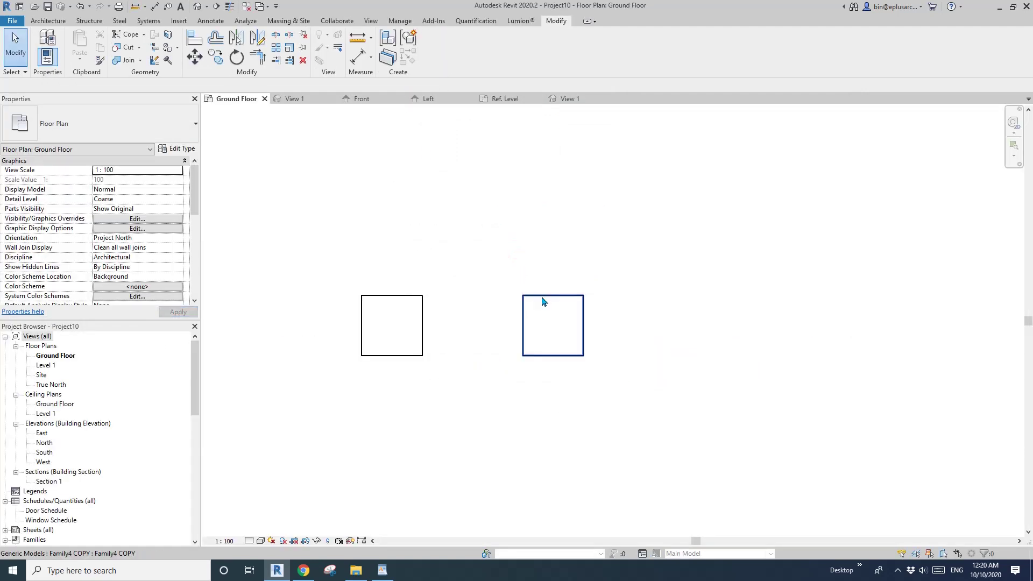
- Enlarge the left square to an S_Width 2 of about 1445 and change its type to Family4 COPY
left_click(411, 304)
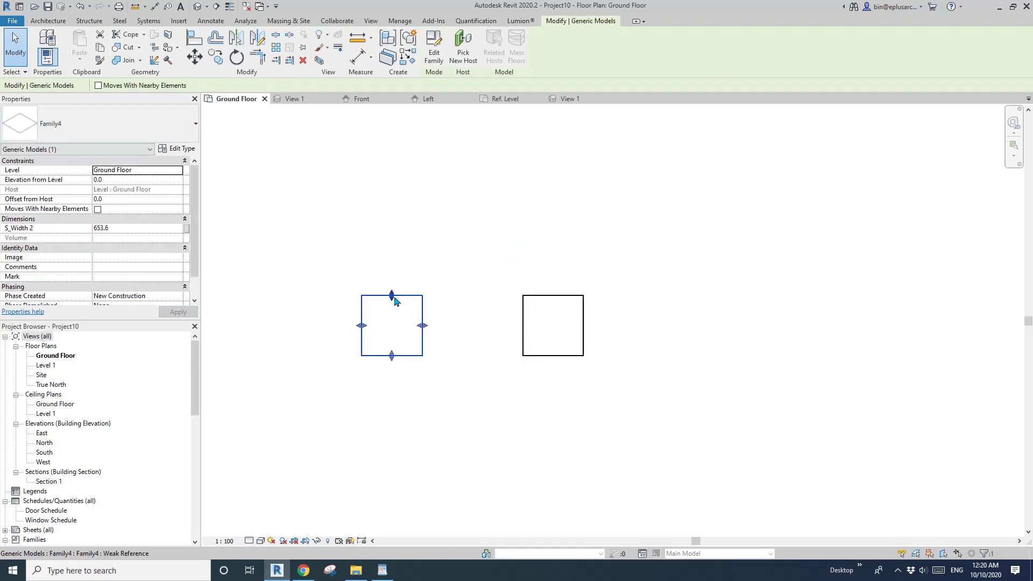
left_click_drag(394, 300, 393, 222)
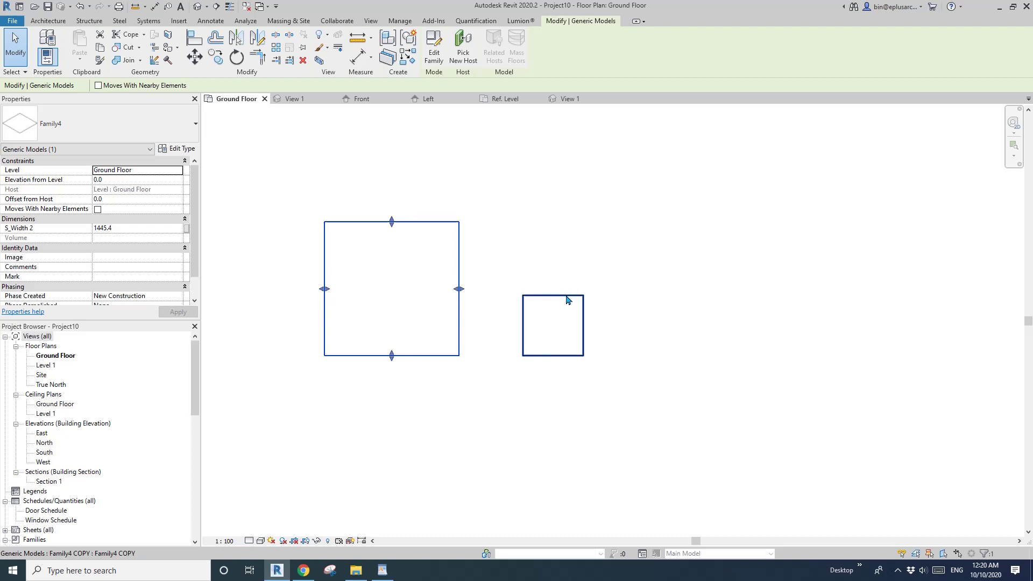
left_click(97, 122)
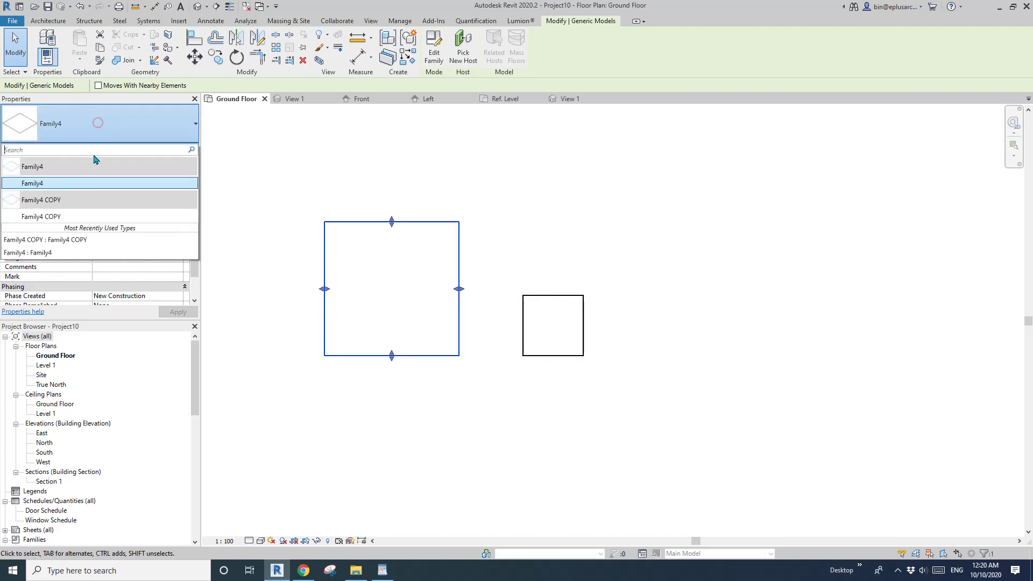
left_click(52, 215)
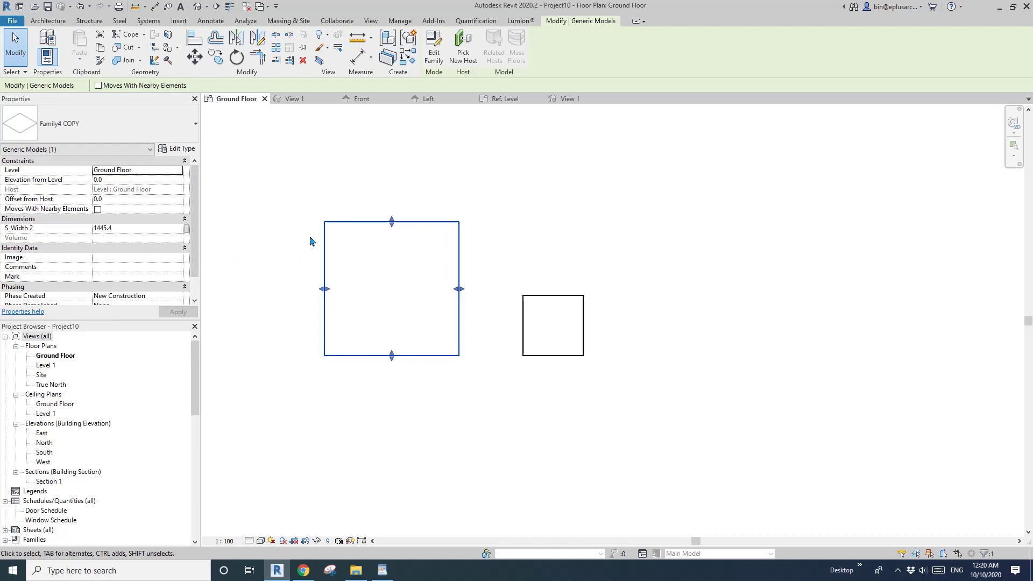
- Move the right square away from the left one, shrink it to about 263 wide and change its type to Family4
left_click_drag(575, 295, 681, 284)
left_click(751, 295)
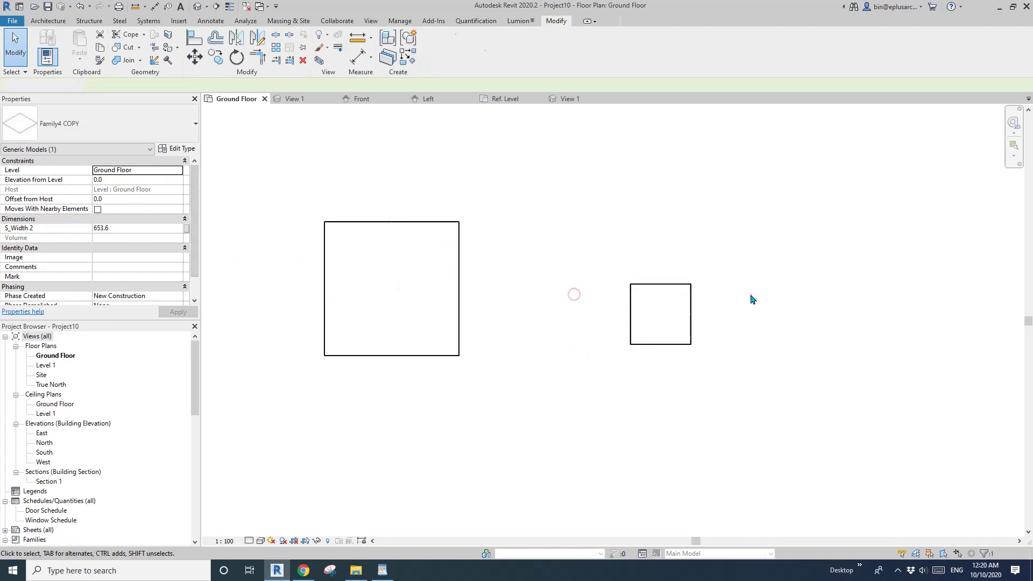
left_click(680, 286)
left_click(681, 290)
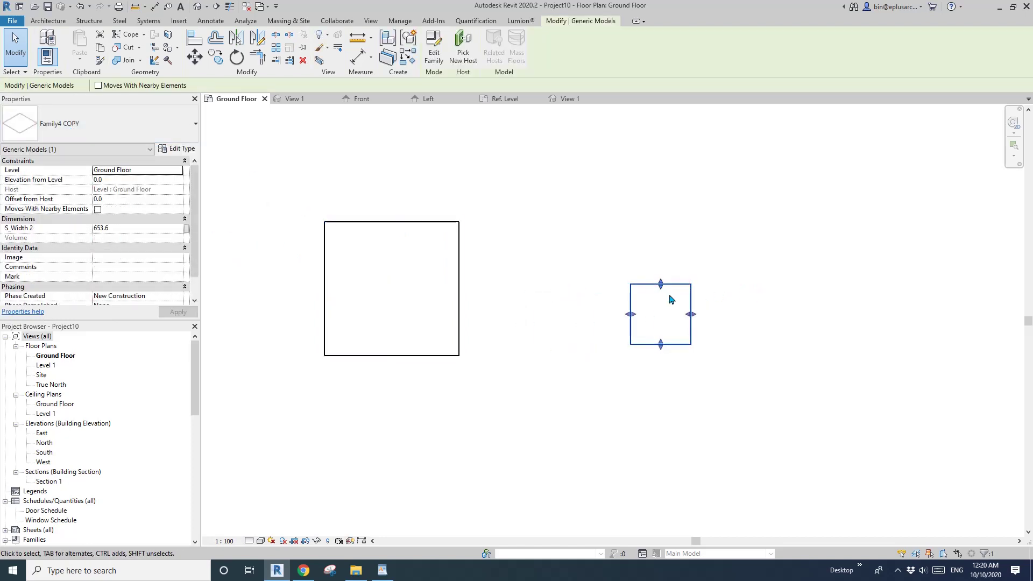
left_click_drag(662, 285, 661, 320)
left_click(142, 123)
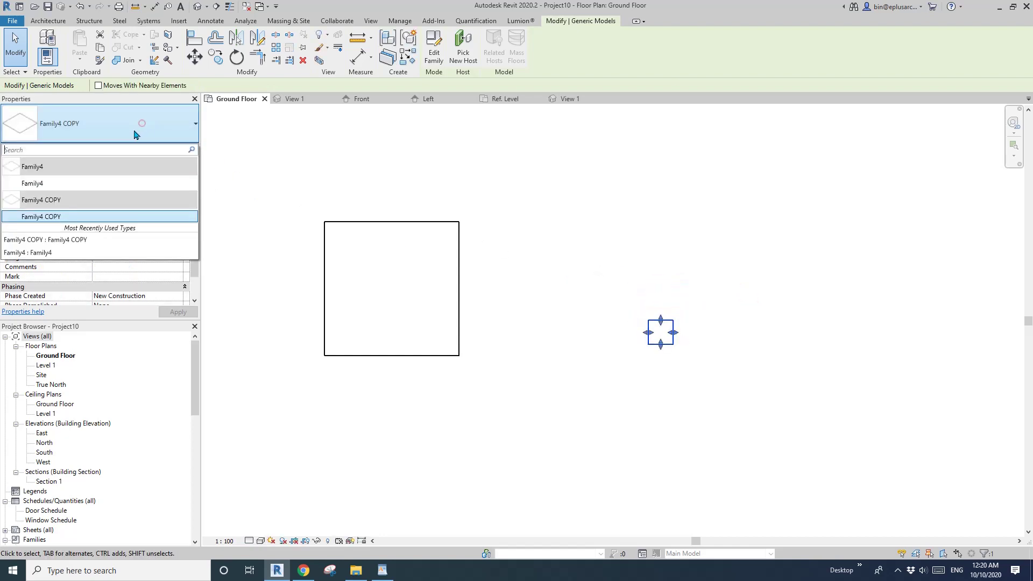
left_click(57, 183)
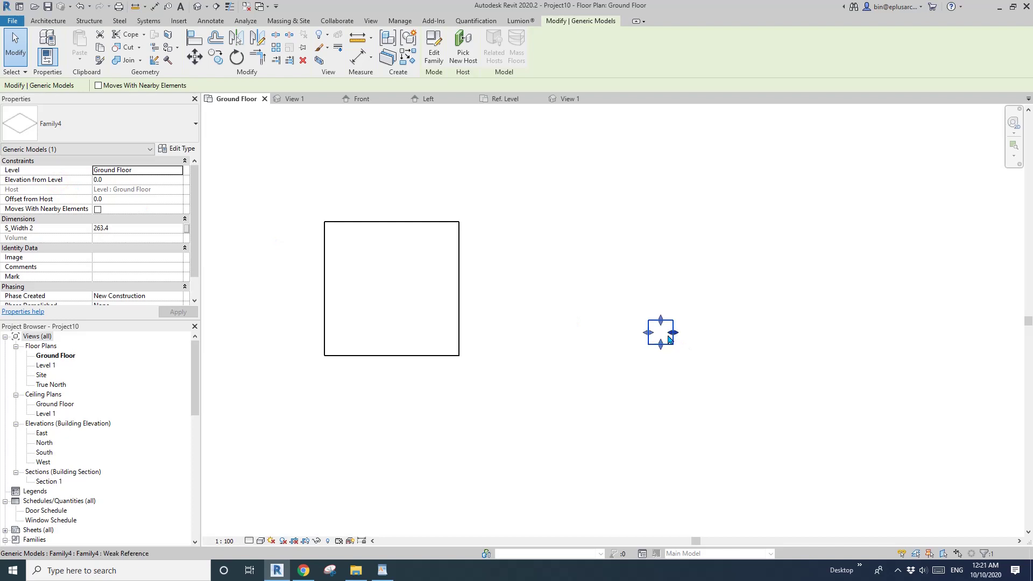
left_click(589, 358)
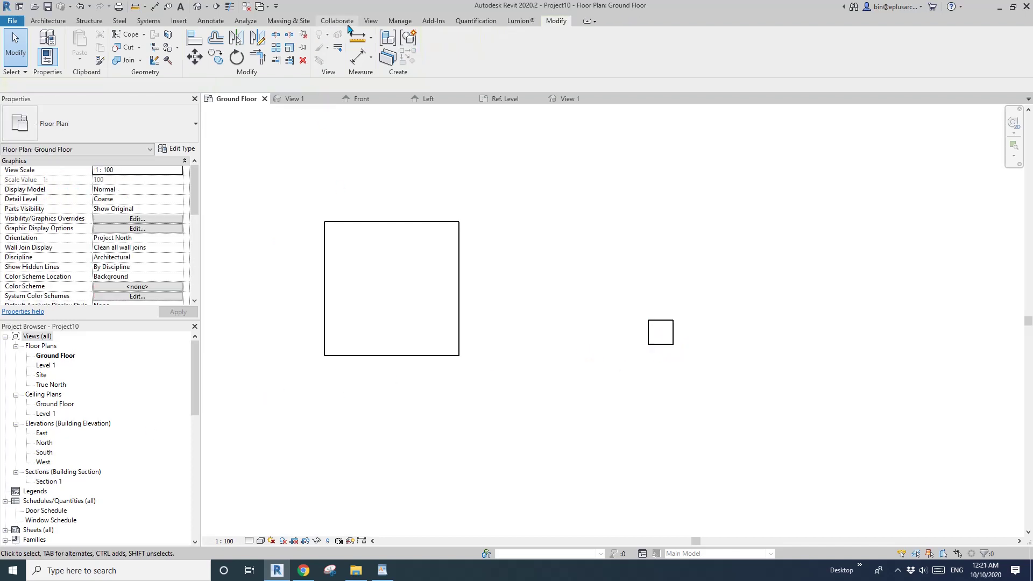
- Create a Generic Models schedule with S_Width 2 as its only field
left_click(370, 21)
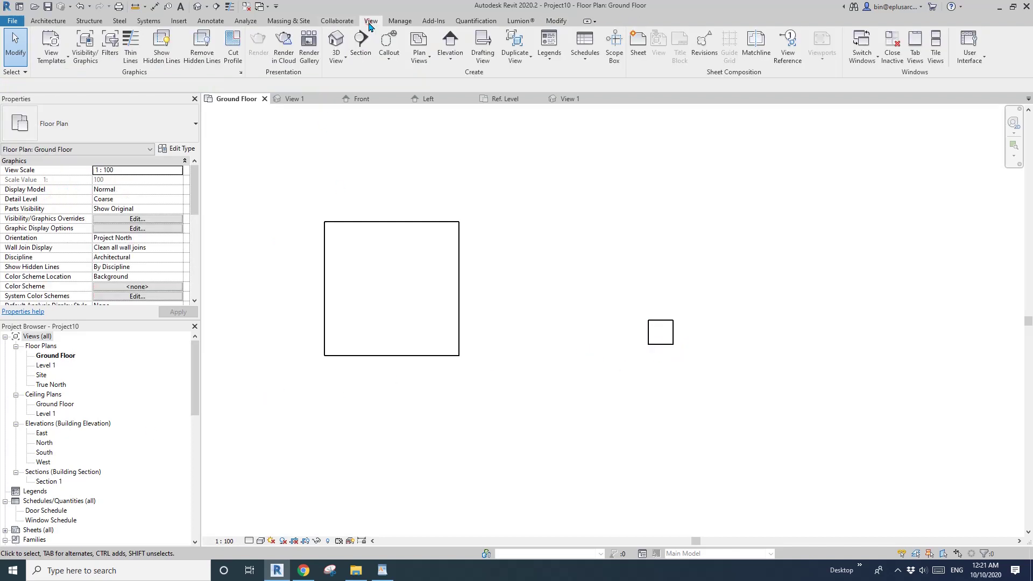
left_click(598, 54)
left_click(603, 77)
key("g")
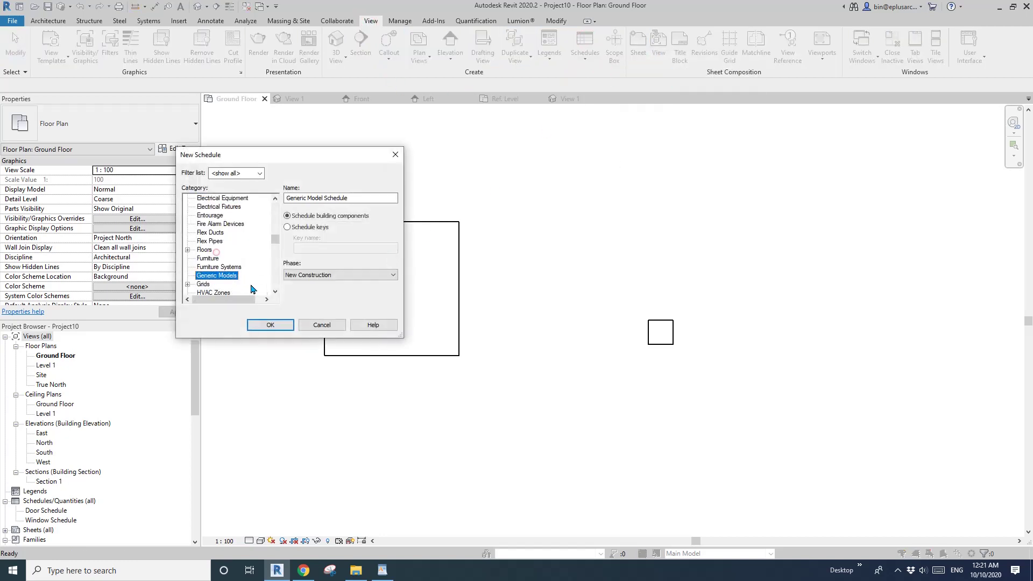
scroll(216, 252, "down", 1)
left_click(271, 326)
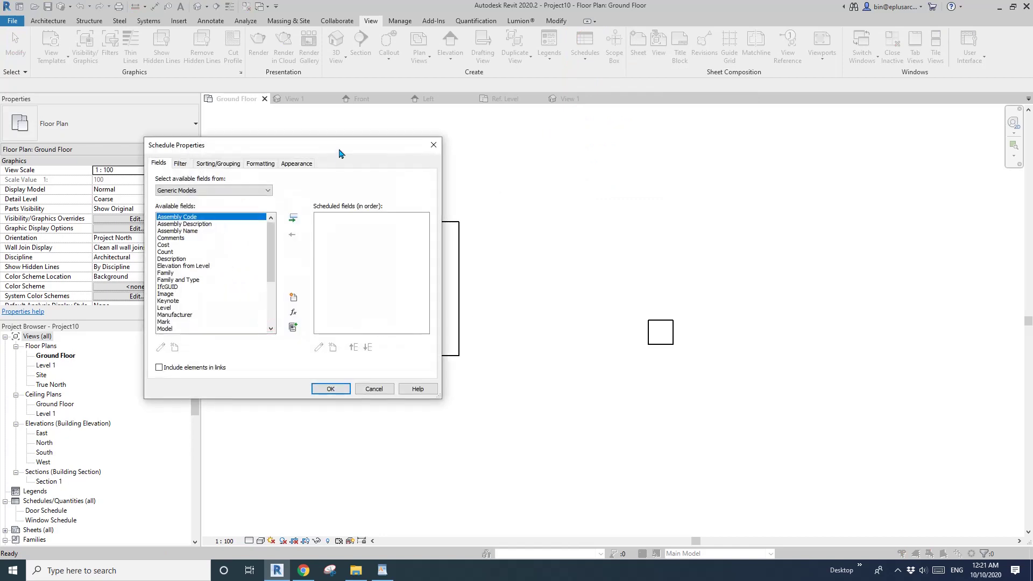
left_click_drag(438, 253, 439, 295)
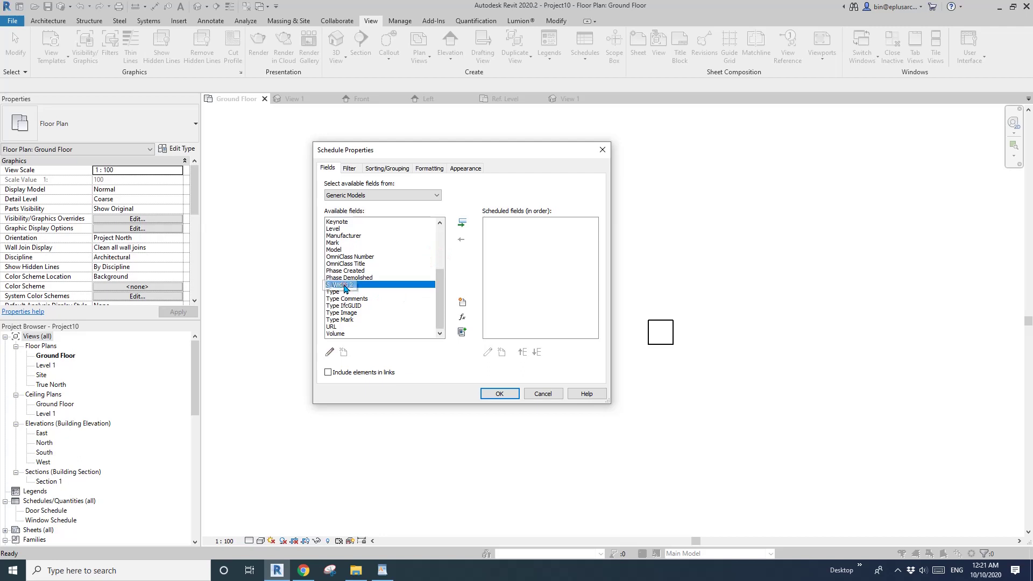
left_click(464, 224)
left_click(505, 394)
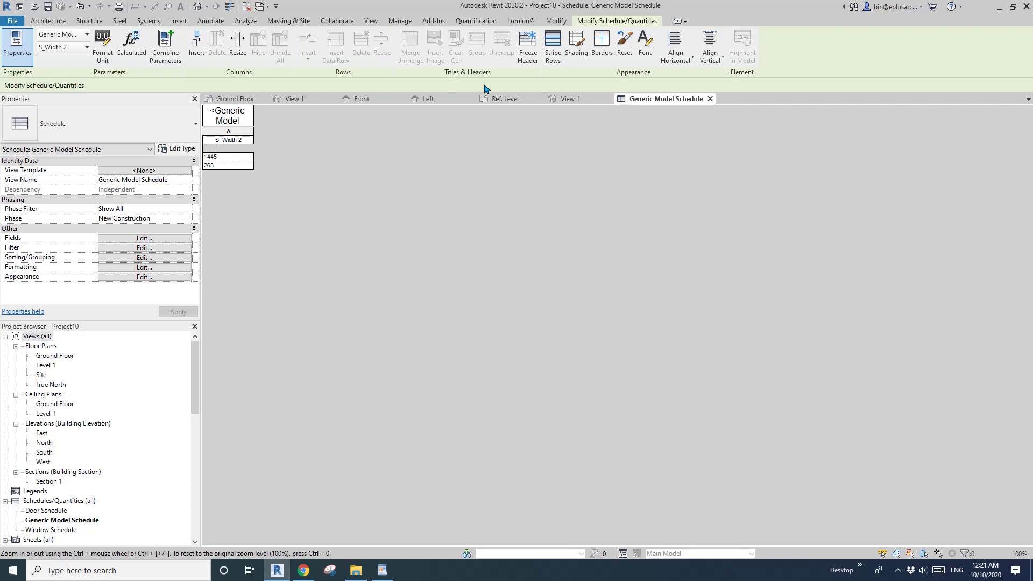
- Look through the open family views, return to the Ground Floor plan and close the inactive views
left_click(570, 101)
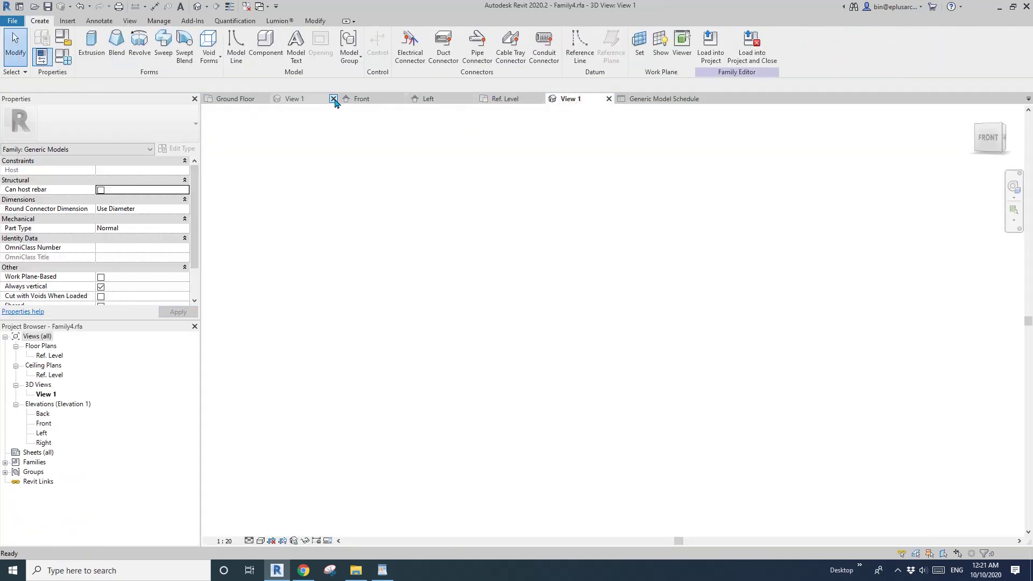
left_click(364, 99)
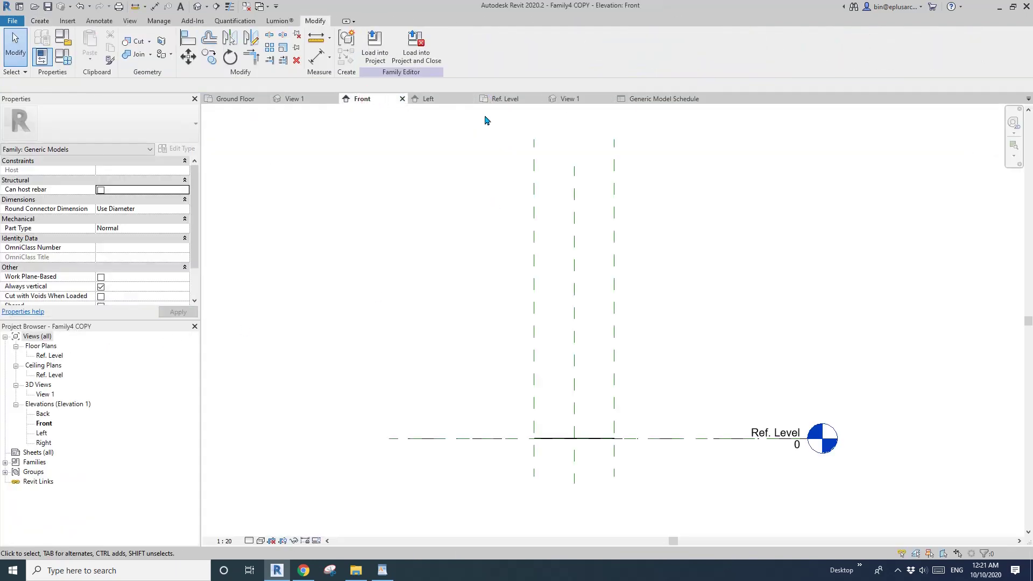
left_click(455, 99)
left_click(508, 100)
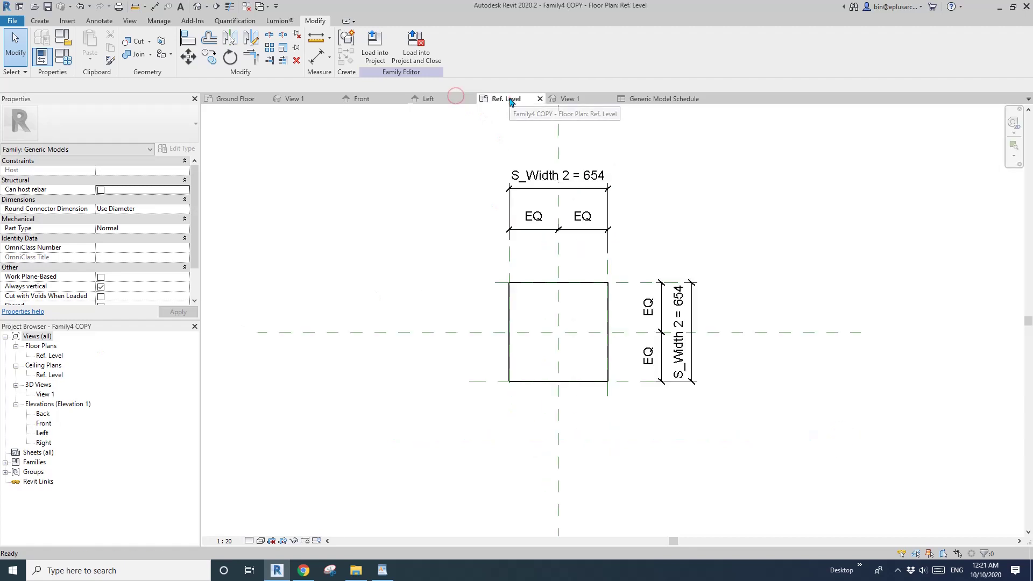
left_click(298, 102)
left_click(229, 99)
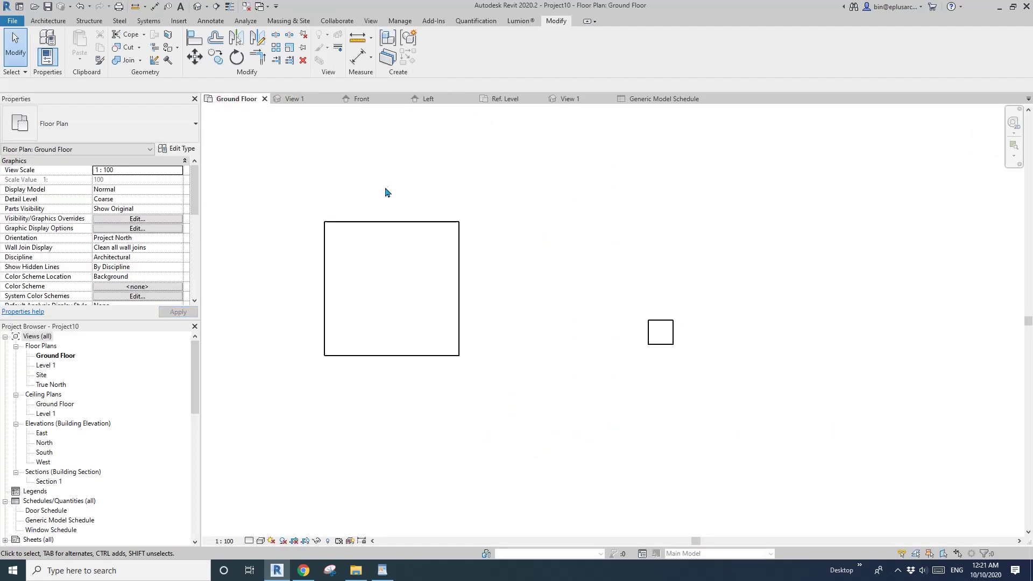
middle_click_drag(386, 189, 400, 204)
scroll(400, 204, "down", 1)
- Close the Family4 COPY and Family4 family files without saving their changes
left_click(297, 100)
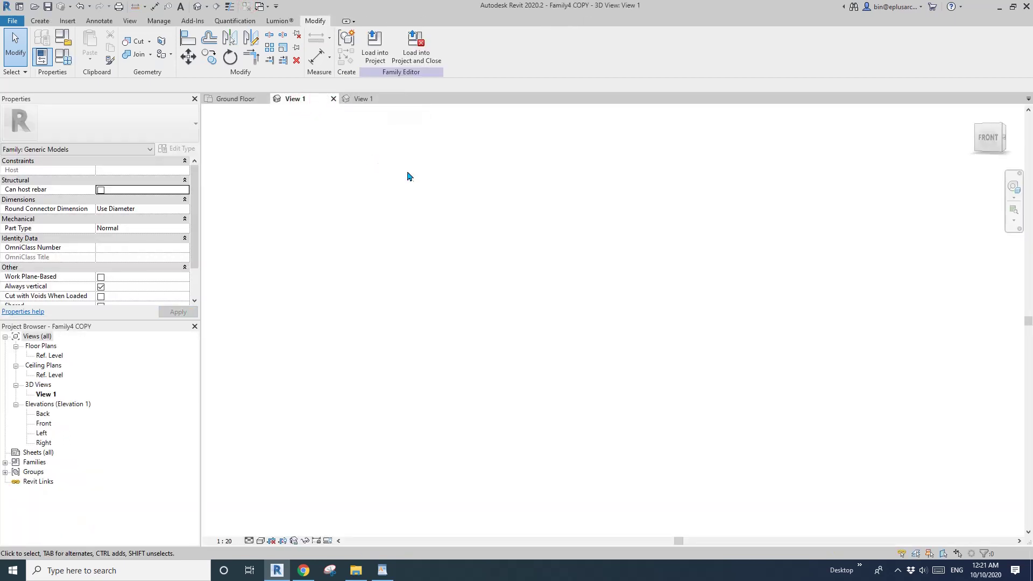
left_click(333, 99)
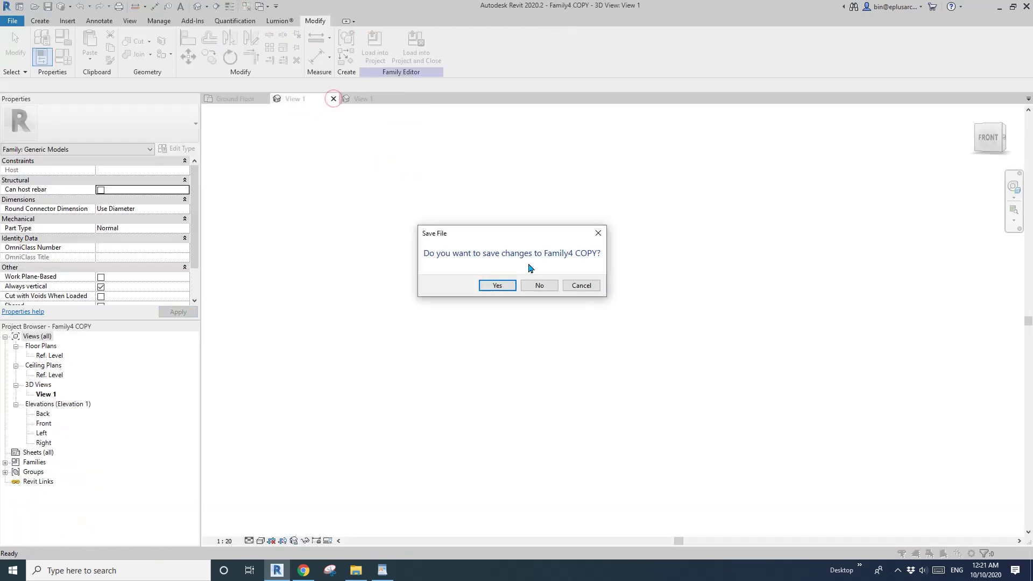
left_click(539, 285)
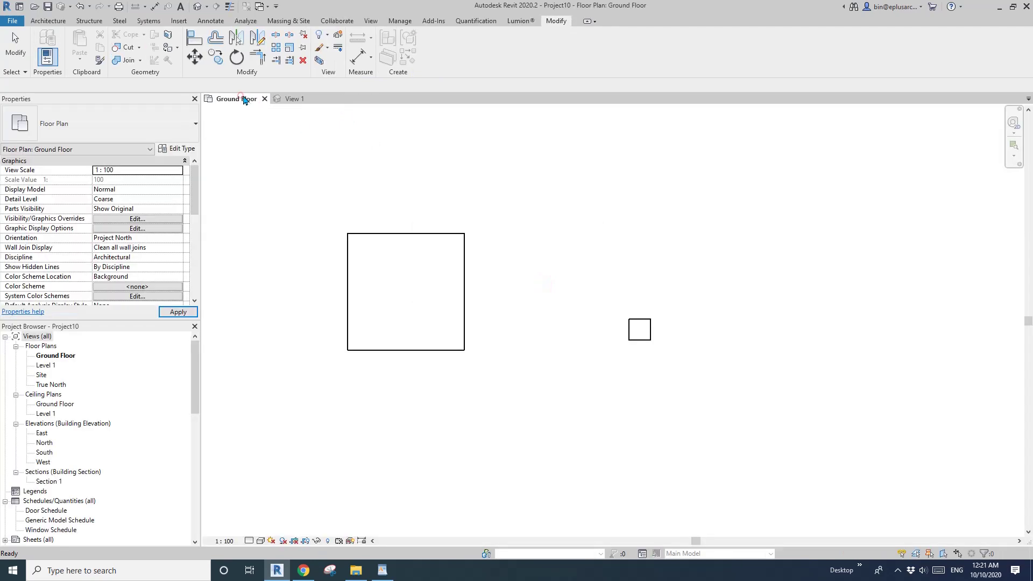
left_click(311, 99)
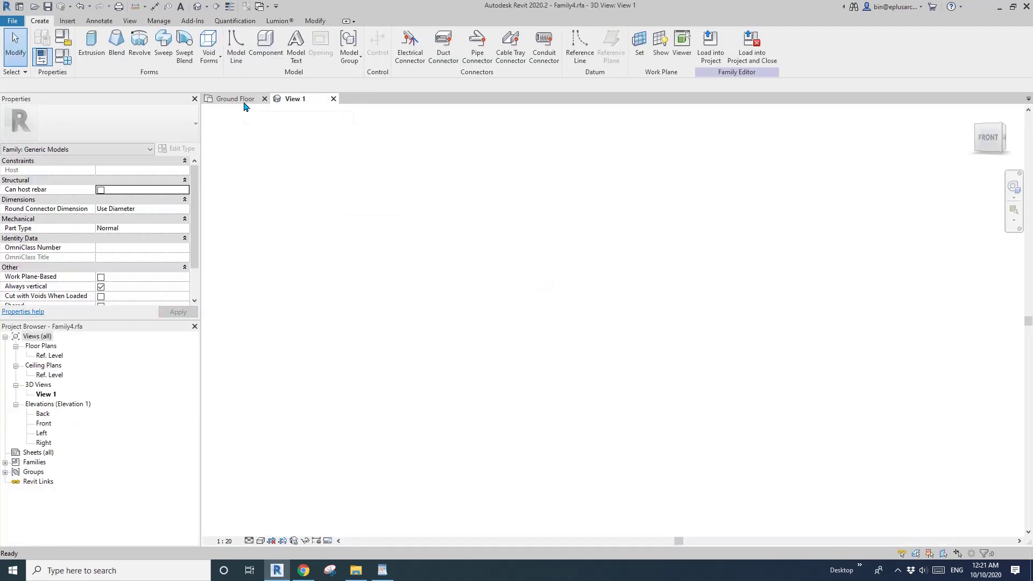
left_click(334, 98)
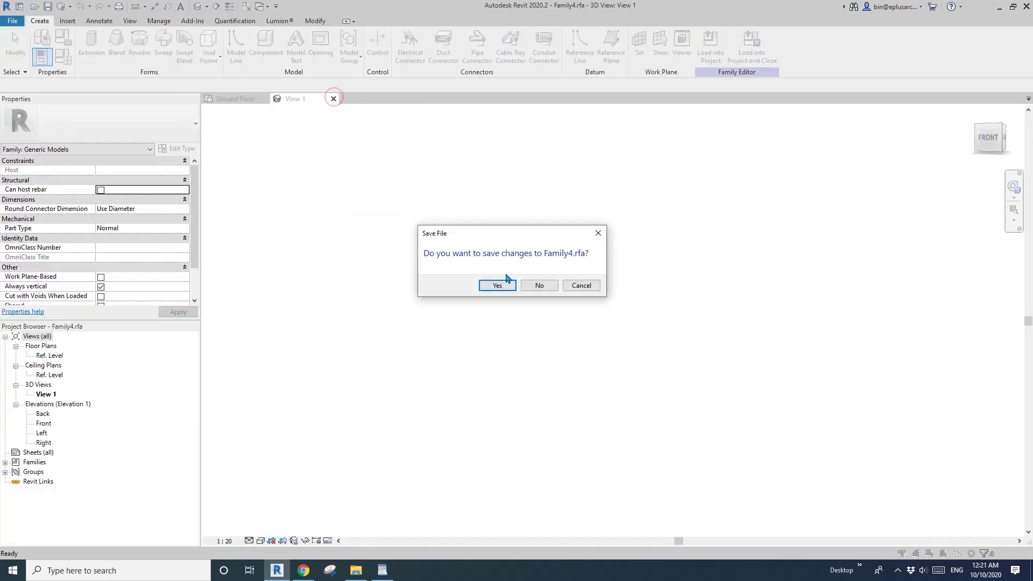
left_click(539, 286)
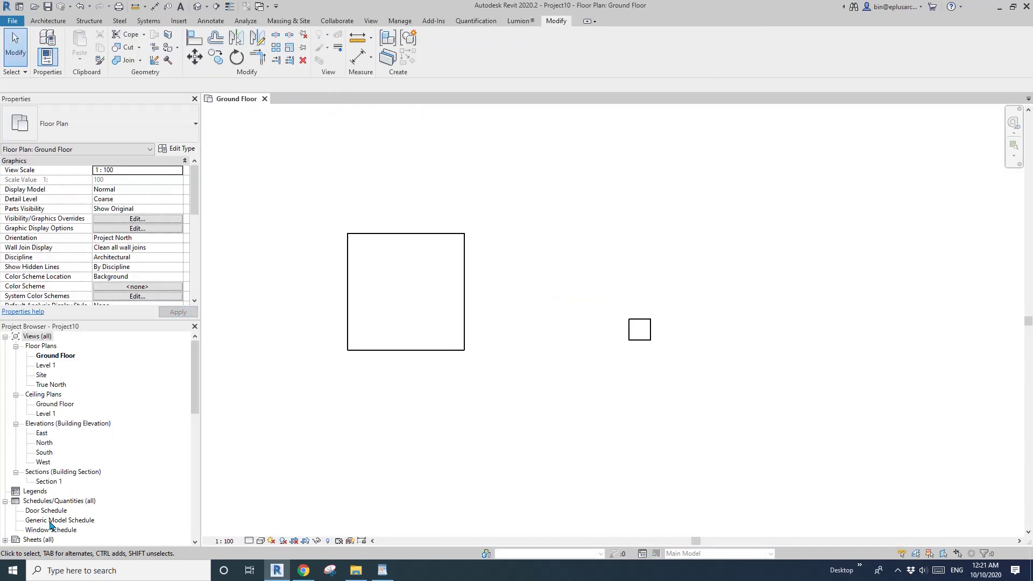
- Open the Generic Model Schedule and tile it beside the Ground Floor plan
double_click(50, 520)
left_click(242, 100)
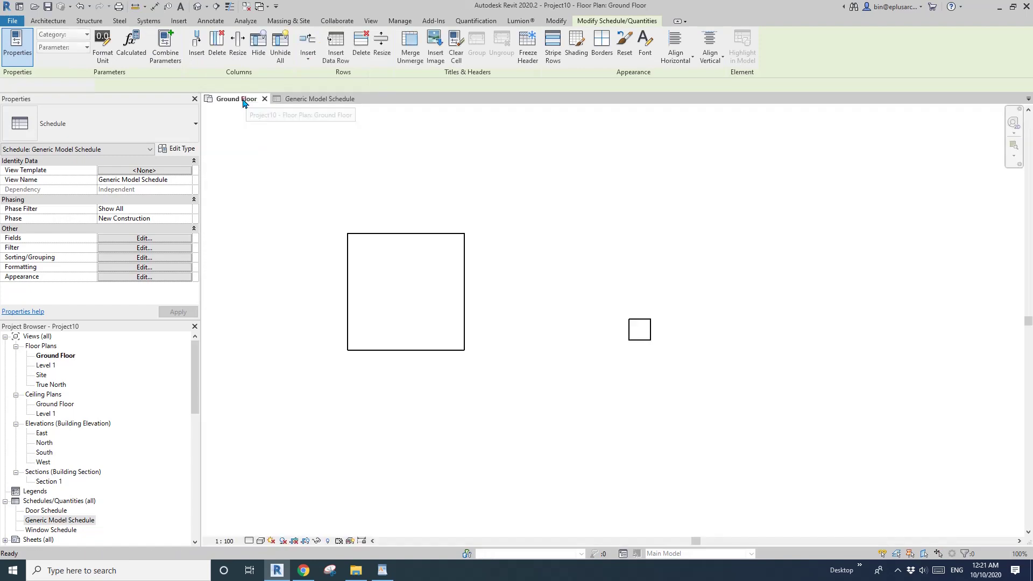
key("w")
key("t")
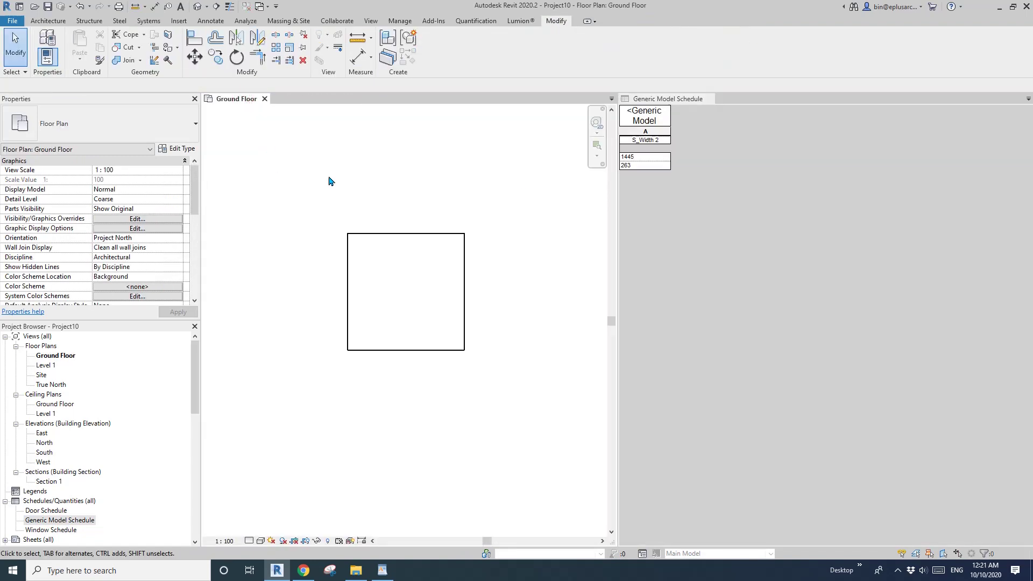
- In the schedule, set S_Width 2 to 1200 for the larger square and 900 for the smaller one
left_click(637, 165)
scroll(421, 275, "down", 3)
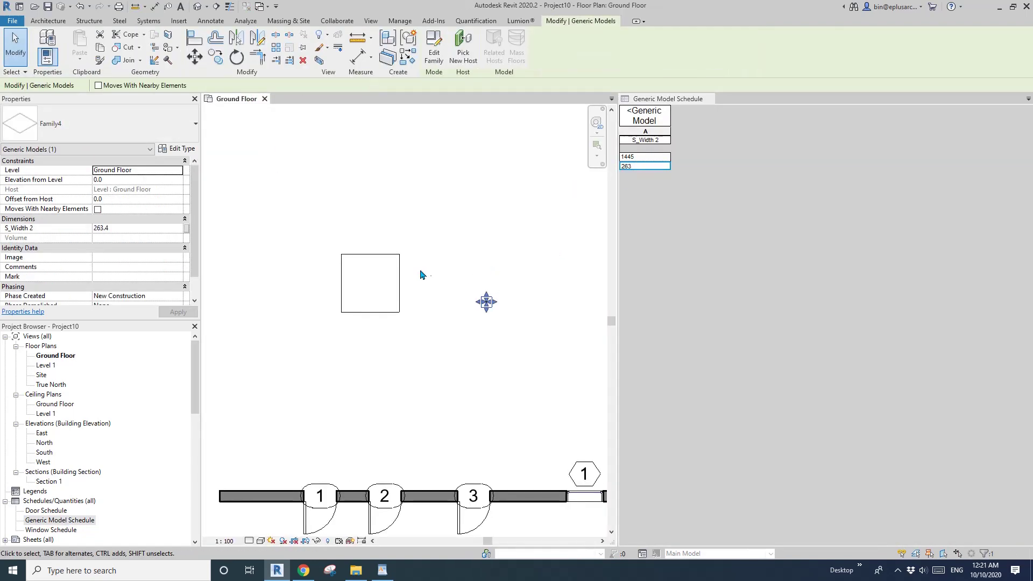
scroll(422, 274, "up", 2)
left_click(450, 243)
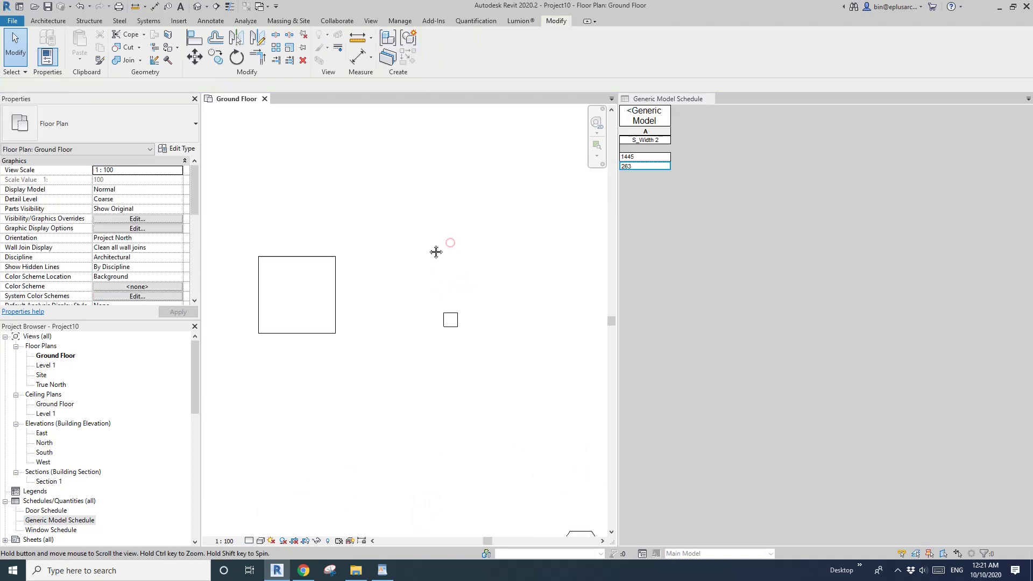
left_click(643, 158)
left_click(643, 158)
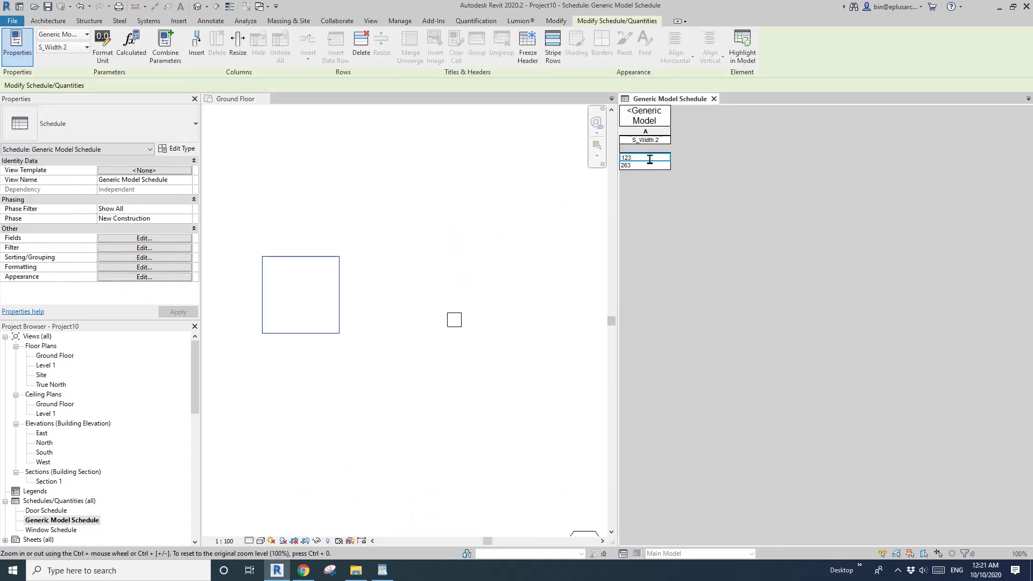
left_click(642, 166)
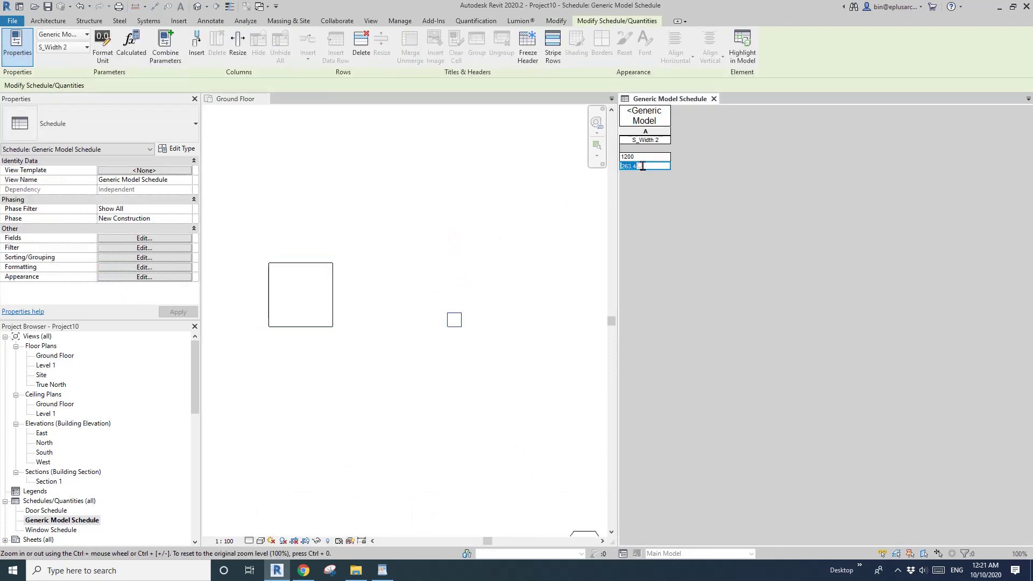
type("900")
left_click(510, 166)
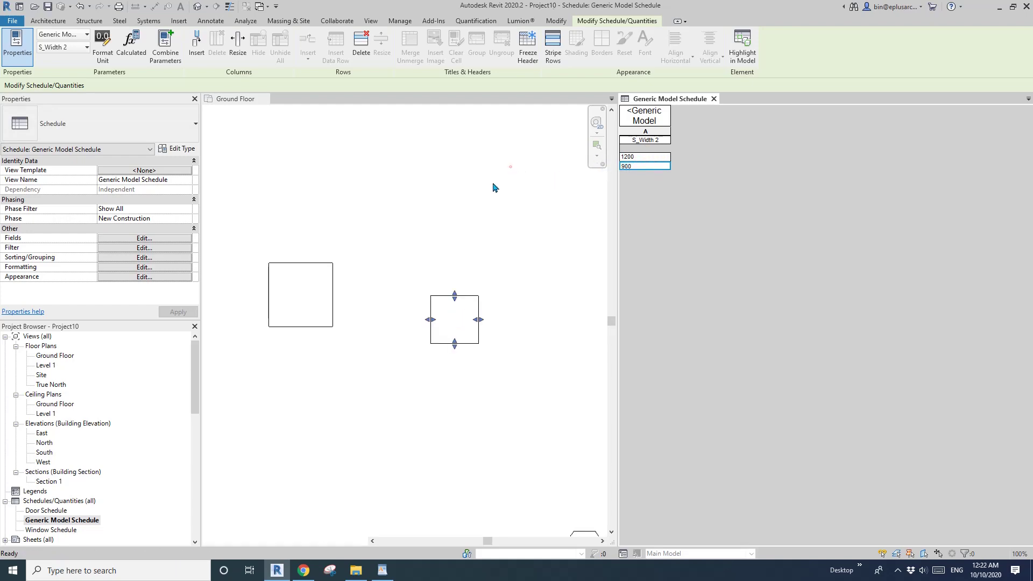
- Move the larger square closer to the smaller one so that they sit roughly level above the wall
scroll(466, 201, "down", 2)
middle_click_drag(461, 286, 447, 251)
left_click(444, 230)
left_click(376, 224)
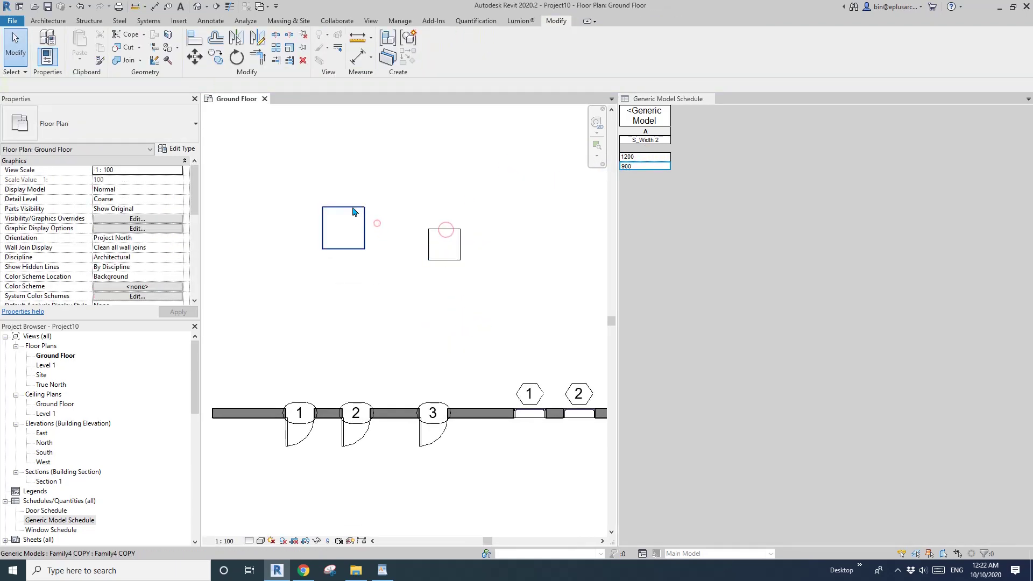
left_click_drag(351, 207, 374, 223)
left_click(444, 224)
left_click(448, 230)
scroll(504, 213, "down", 1)
middle_click_drag(504, 213, 465, 221)
left_click(484, 222)
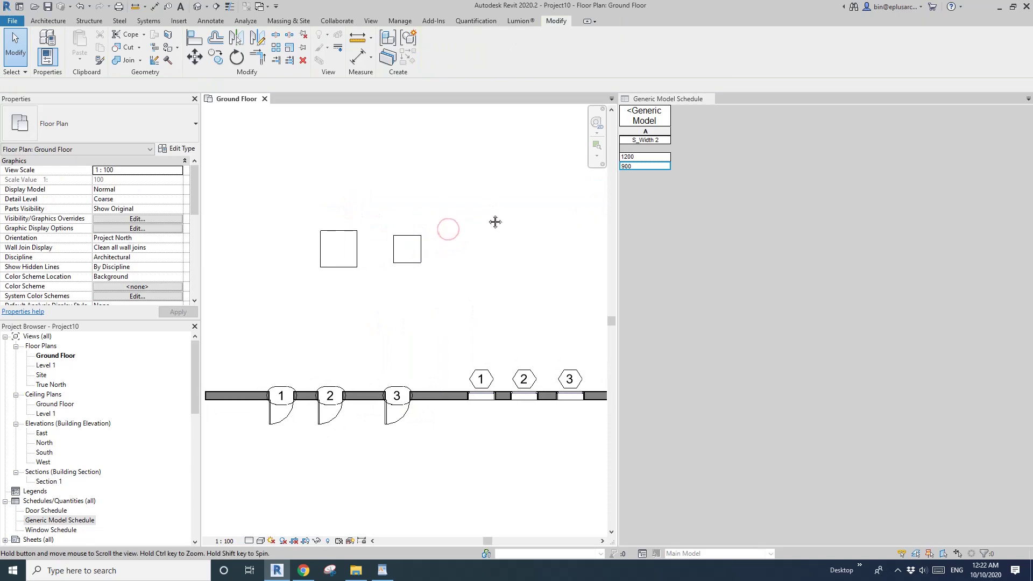
scroll(460, 250, "down", 2)
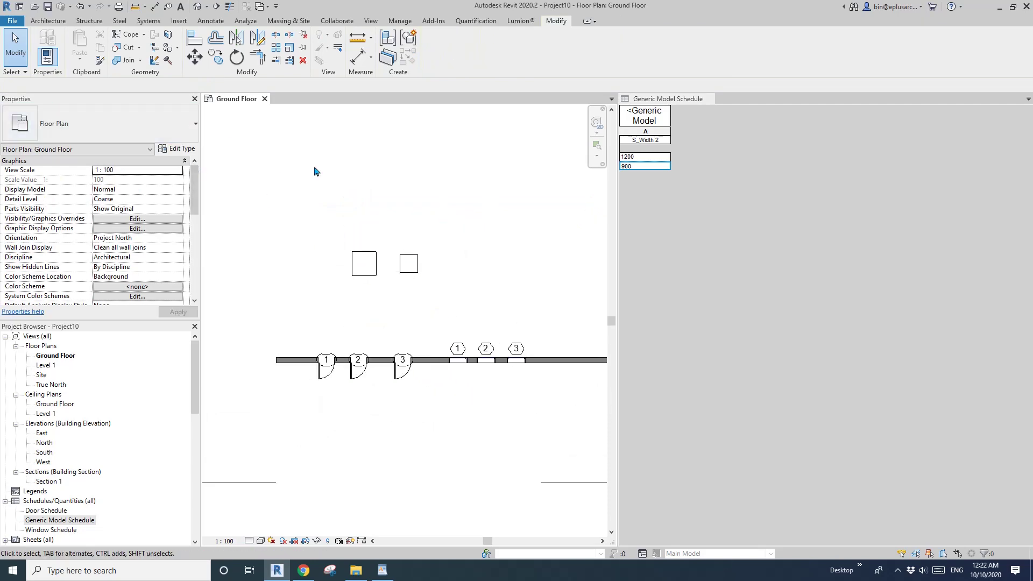
middle_click_drag(323, 177, 323, 198)
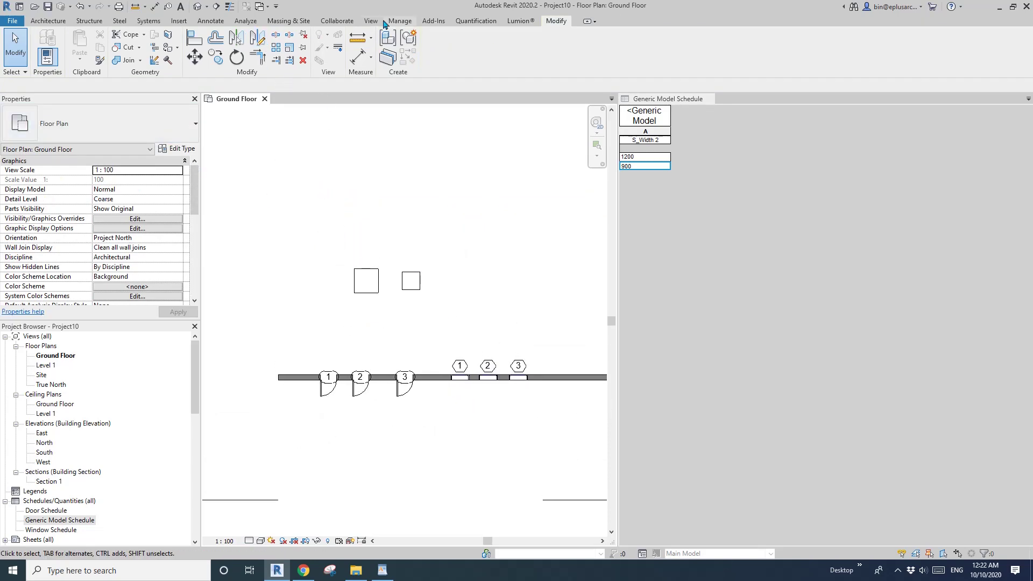
- Draw an L-shaped corner of two Double brick - 270 walls above the squares
left_click(406, 24)
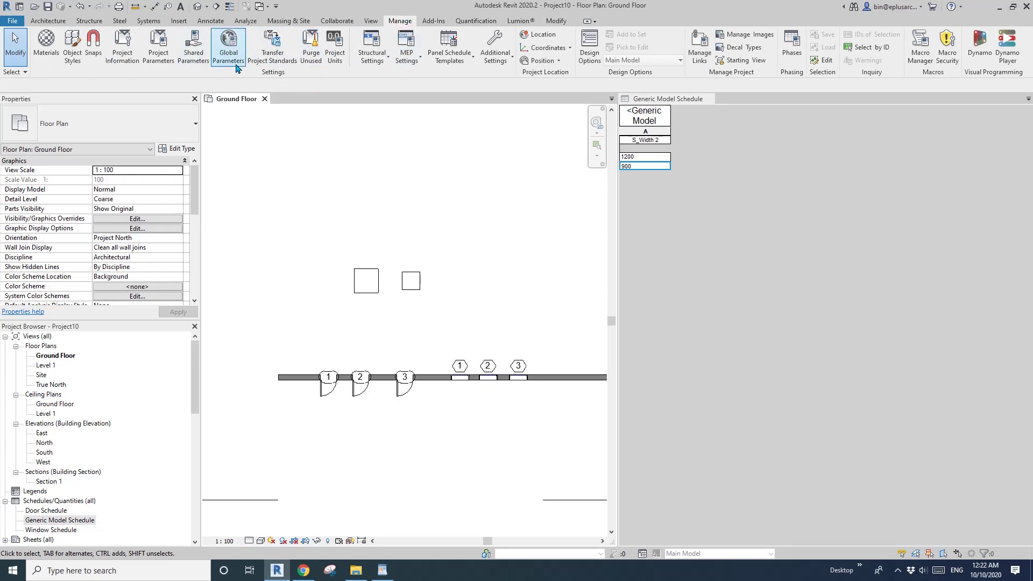
middle_click_drag(271, 166, 270, 168)
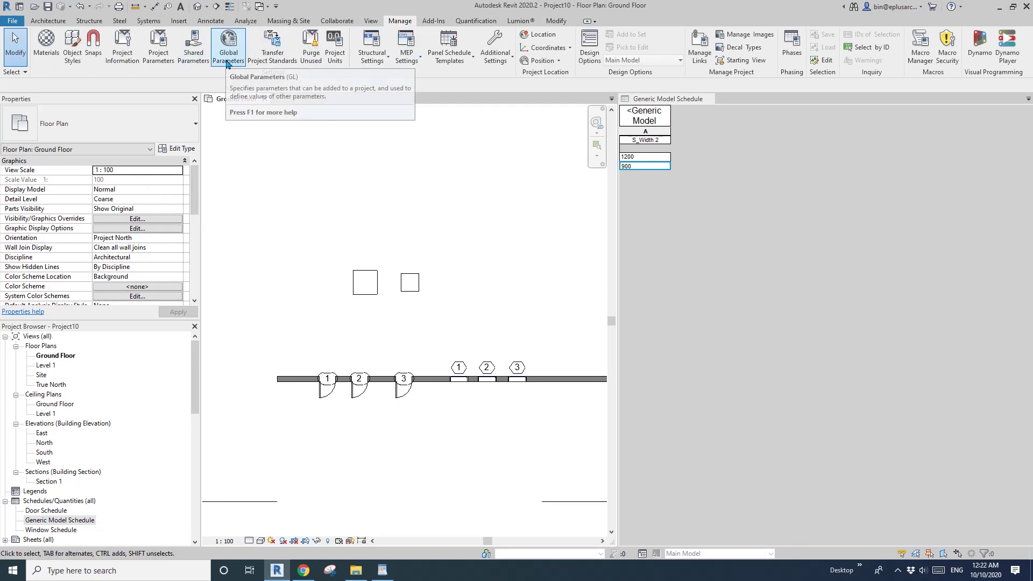
middle_click_drag(447, 288, 432, 287)
middle_click_drag(518, 291, 486, 317)
left_click(545, 382)
middle_click_drag(401, 168, 411, 206)
key("c")
key("s")
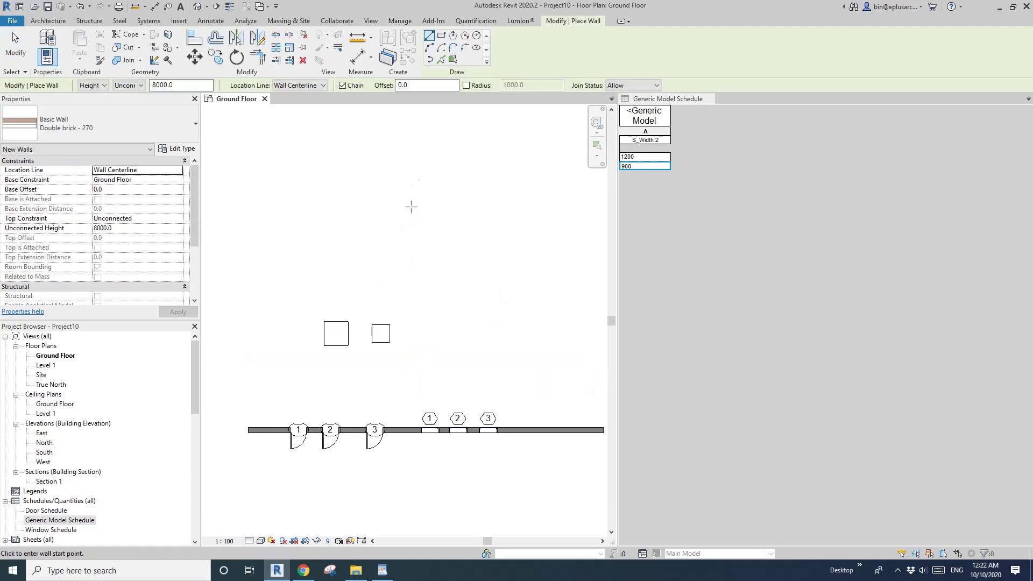
left_click(420, 210)
left_click(420, 157)
middle_click_drag(490, 192, 424, 204)
key("Escape")
- Draw two more L-shaped wall corners in a row beside the first one, each with legs about 2400 mm long
left_click(410, 216)
left_click(459, 216)
left_click(454, 167)
key("Escape")
left_click(508, 217)
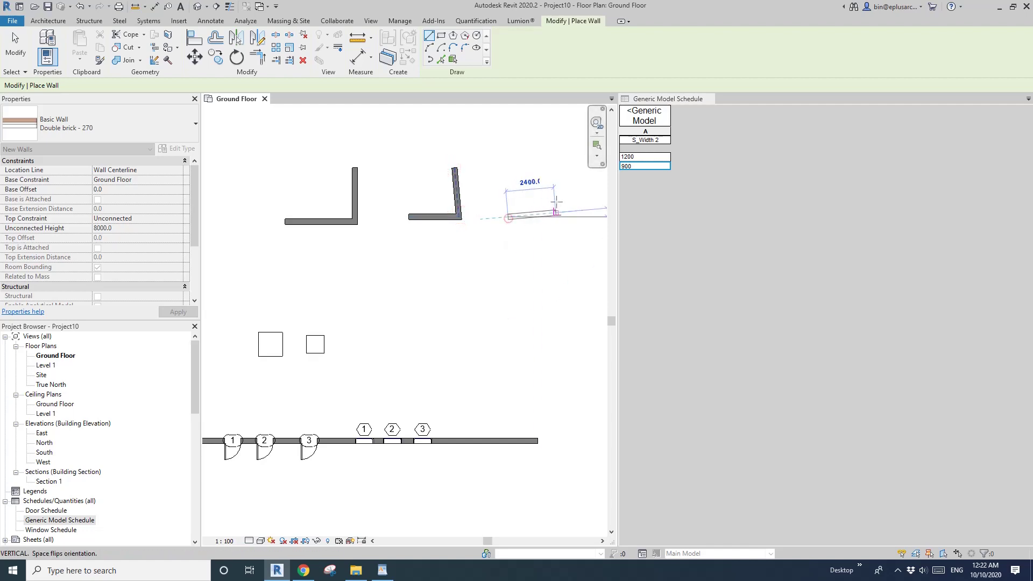
left_click(556, 212)
left_click(556, 167)
key("Escape")
key("Escape")
- Straighten the slanted walls so that the second and third corners each have one horizontal and one vertical wall
left_click(528, 213)
left_click_drag(508, 217, 508, 213)
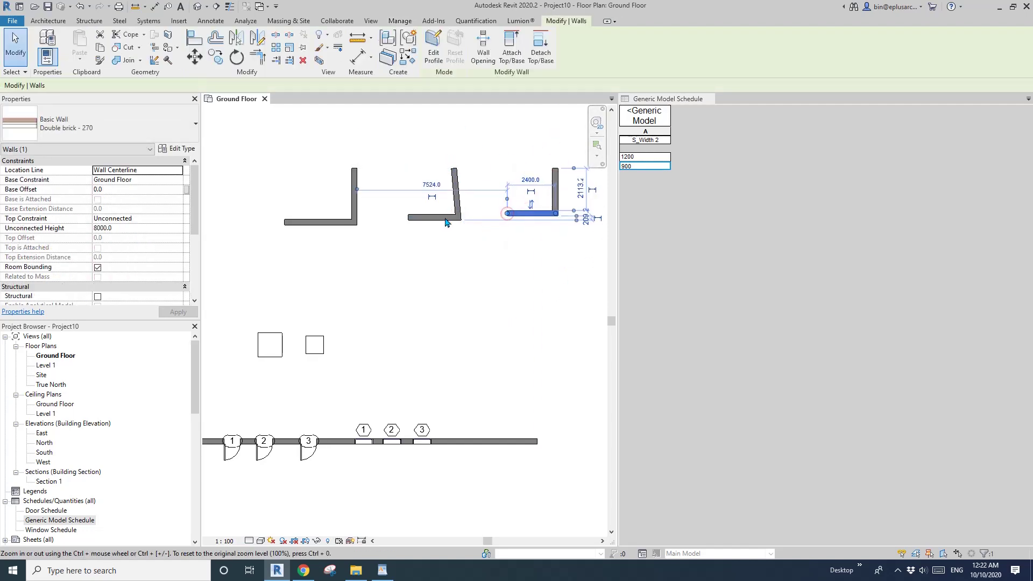
left_click(425, 216)
left_click(454, 176)
left_click_drag(454, 168, 458, 168)
key("Escape")
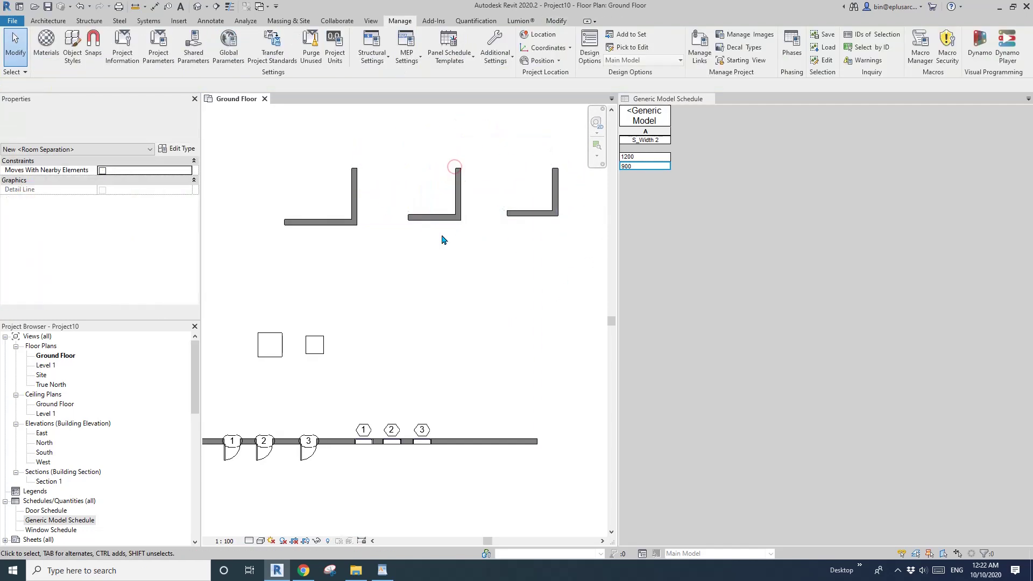
- Place an M_Single-Flush 0813 x 2134mm door in the horizontal walls of the first two corners and the vertical wall of the third
middle_click_drag(374, 322, 402, 303)
scroll(402, 304, "down", 1)
key("d")
key("r")
scroll(373, 226, "up", 3)
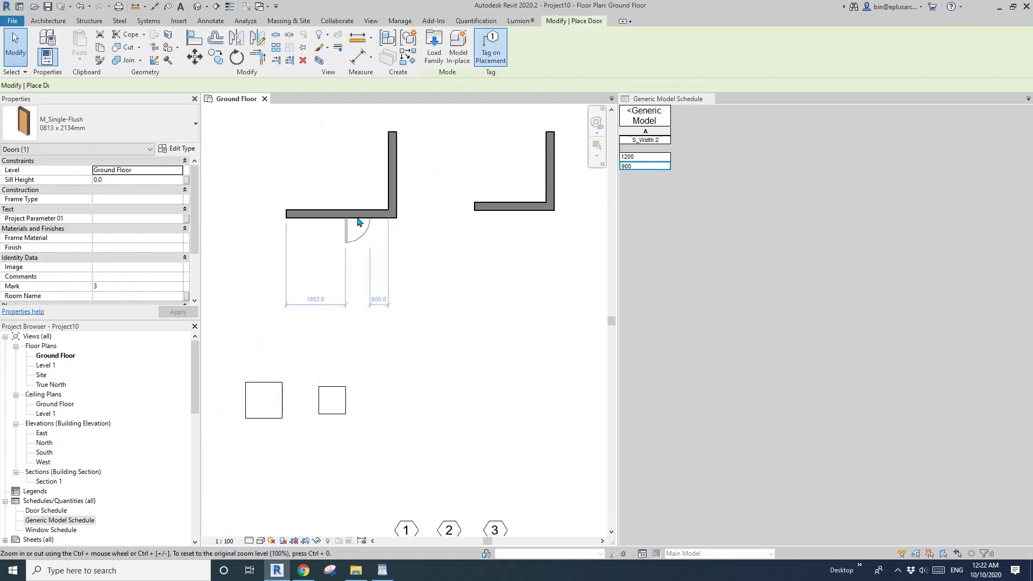
left_click(360, 215)
left_click(525, 203)
middle_click_drag(601, 213, 410, 247)
left_click(500, 212)
- Add aligned dimensions from doors 4 and 5 to the inner faces of their adjoining vertical walls
middle_click_drag(301, 213, 449, 191)
key("d")
key("i")
scroll(360, 208, "up", 1)
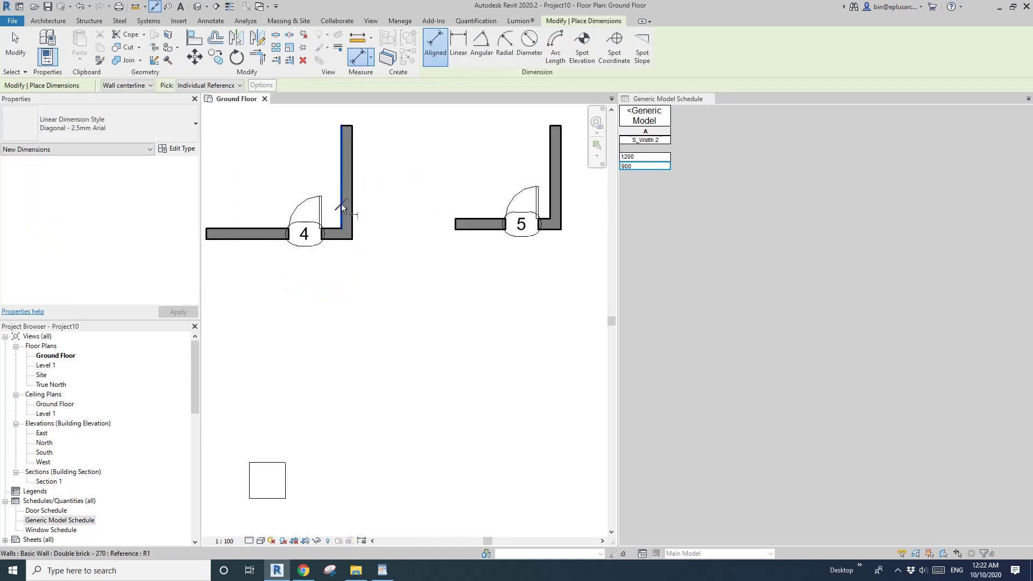
left_click(342, 208)
left_click(323, 209)
left_click(317, 167)
middle_click_drag(327, 182, 334, 189)
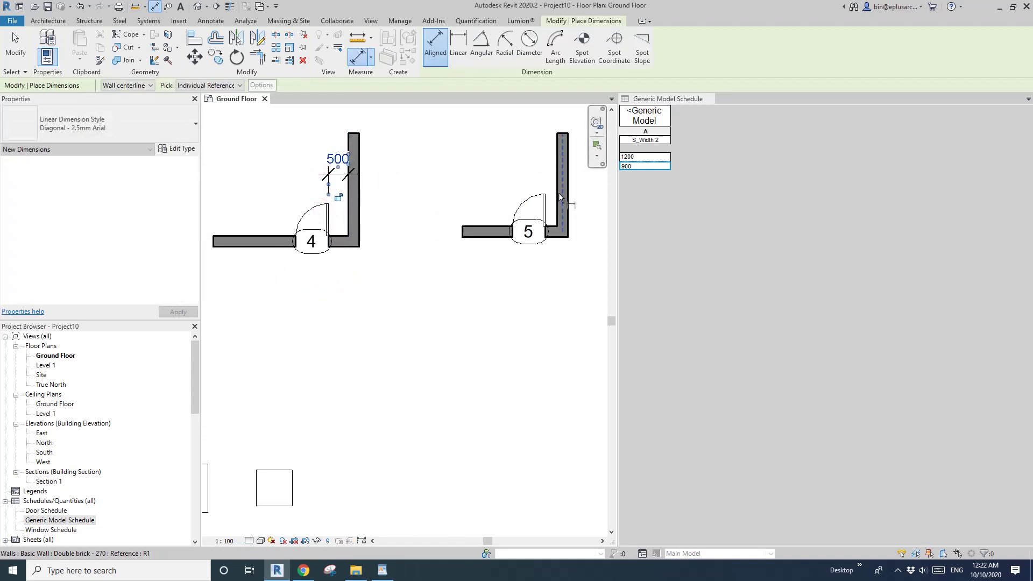
left_click(558, 196)
scroll(544, 205, "up", 2)
left_click(544, 204)
scroll(524, 165, "down", 1)
left_click(526, 165)
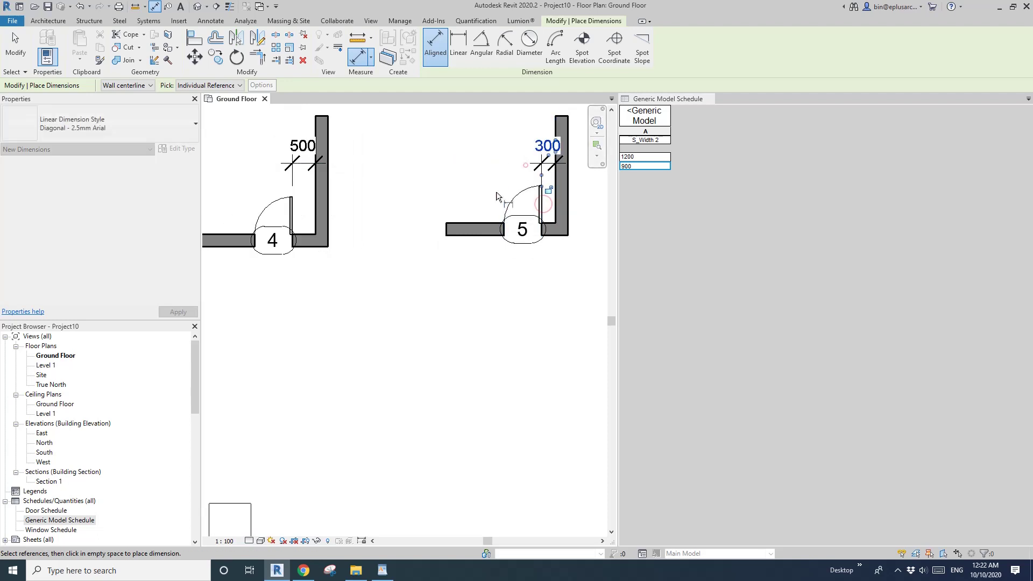
- Add an aligned dimension between door 6 and the inner face of the horizontal wall below it
middle_click_drag(497, 196, 292, 207)
scroll(476, 264, "up", 3)
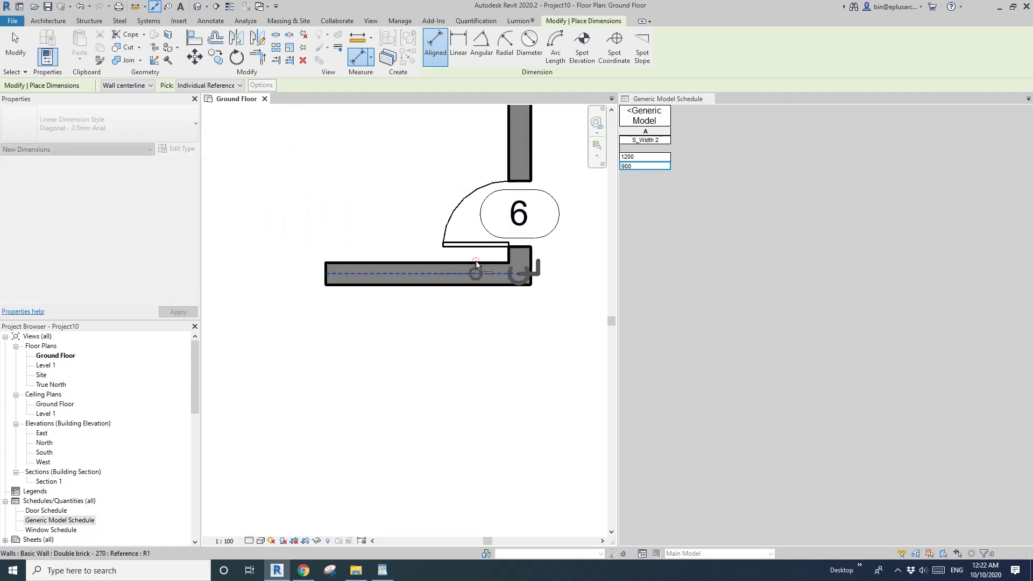
left_click(479, 262)
scroll(477, 263, "up", 1)
left_click(483, 248)
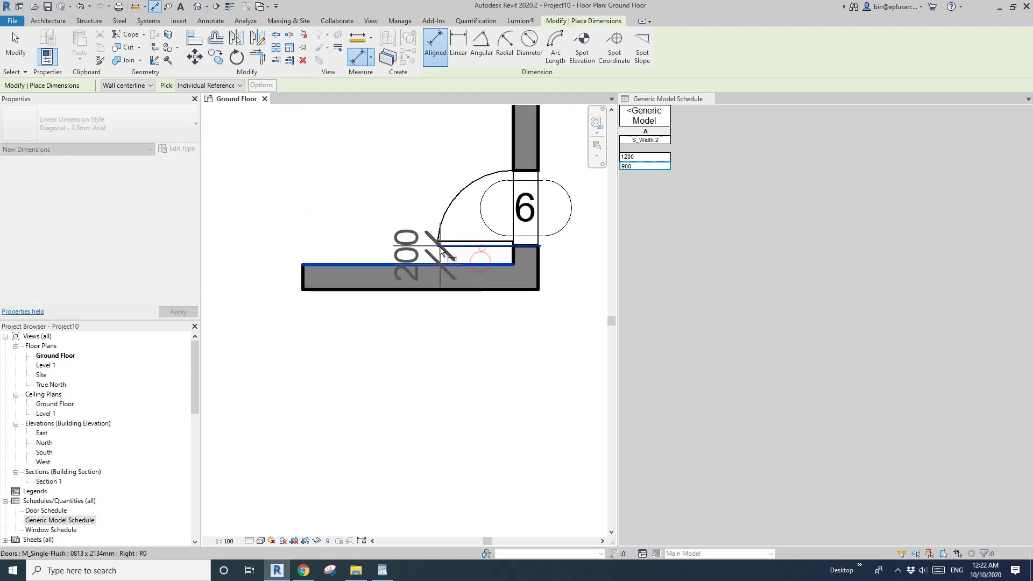
scroll(437, 251, "down", 2)
left_click(370, 225)
key("Escape")
key("Escape")
- Label all three door offset dimensions with a new global parameter named GP
scroll(525, 239, "down", 3)
left_click(452, 245)
left_click(354, 205, "ctrl")
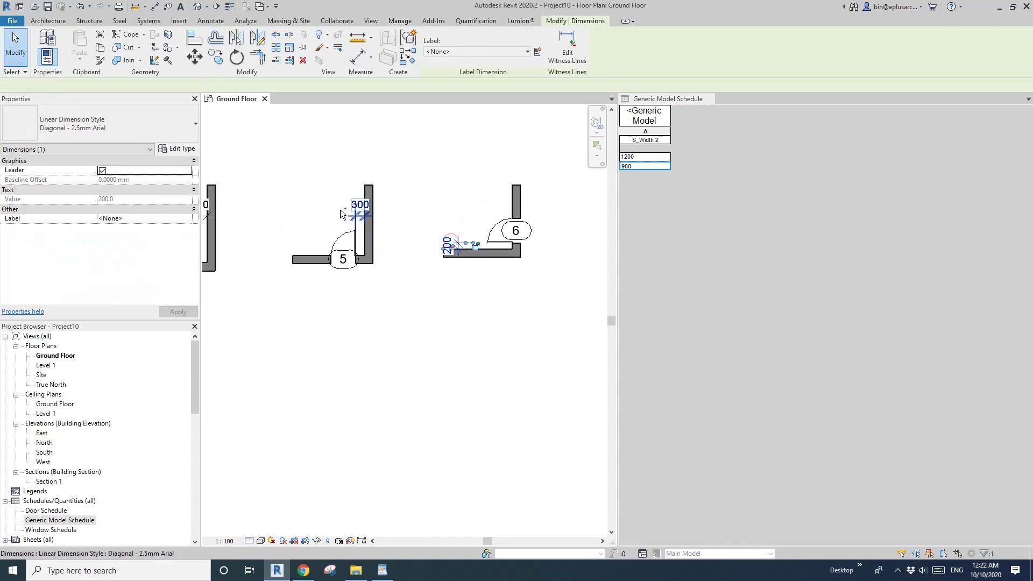
middle_click_drag(341, 210, 370, 215)
left_click(291, 209, "ctrl")
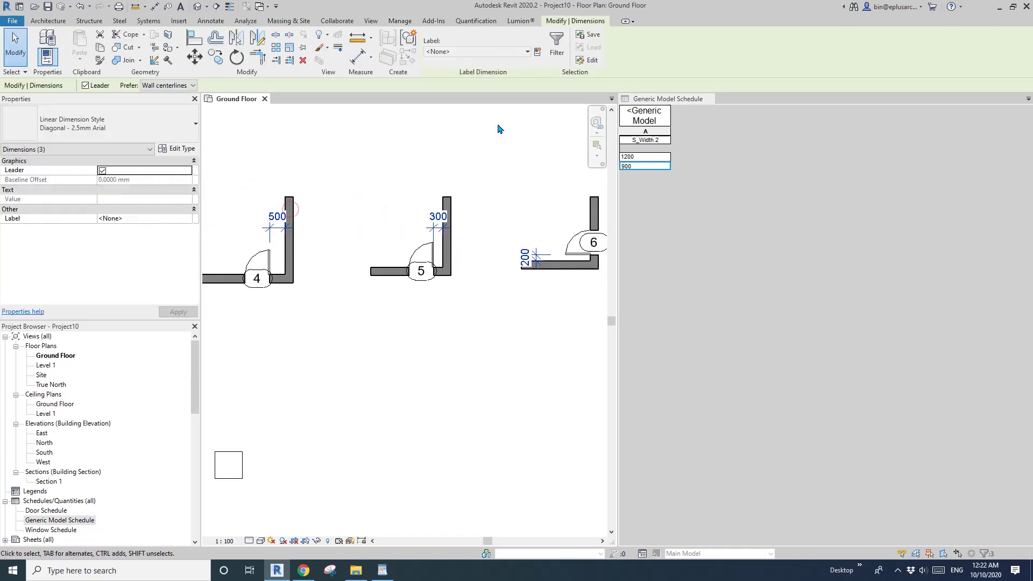
left_click(538, 51)
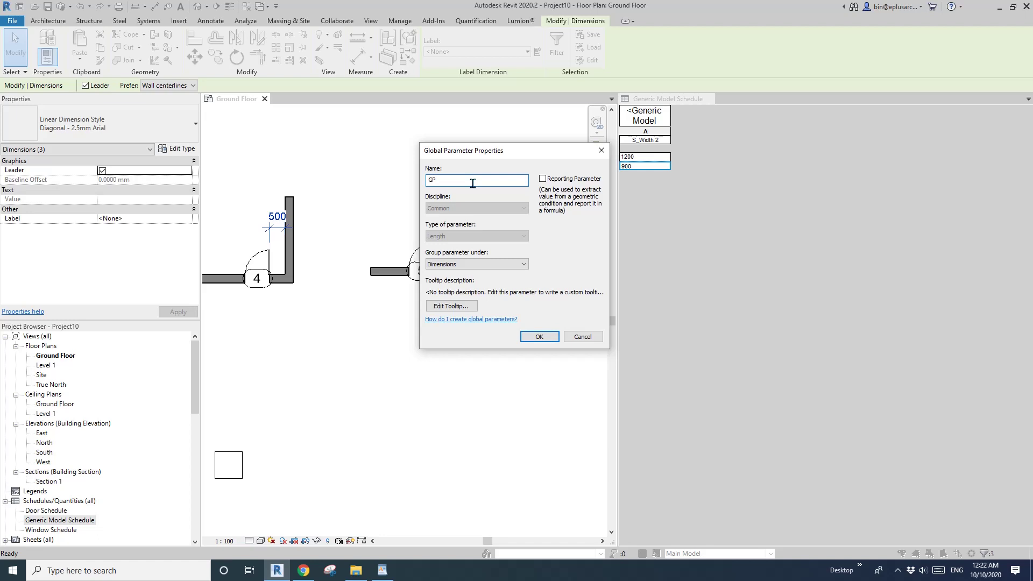
left_click(540, 337)
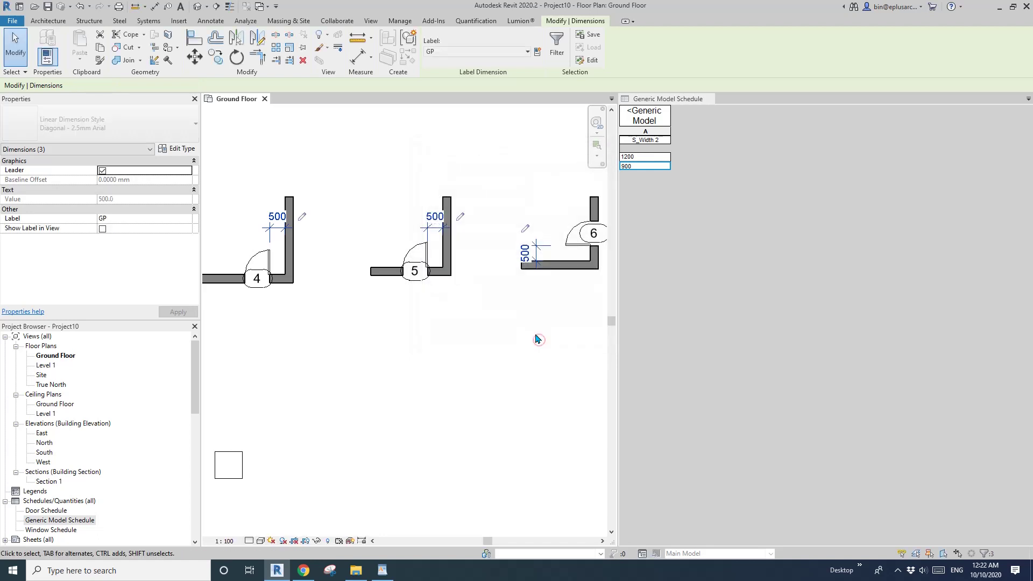
- Set the global parameter GP to 100 in the project's global parameters
middle_click_drag(535, 339, 430, 307)
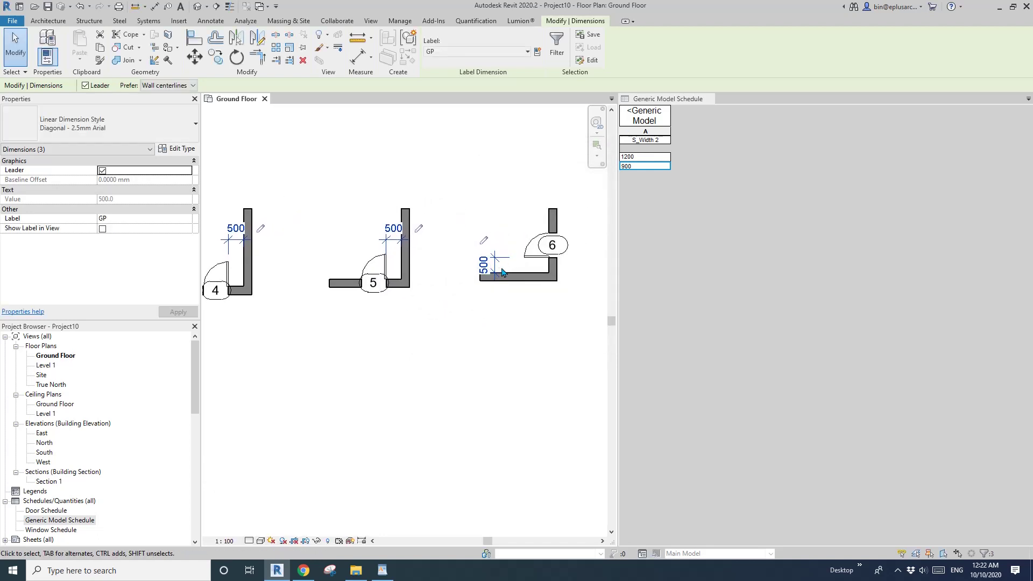
middle_click_drag(322, 261, 319, 262)
middle_click_drag(451, 196, 458, 200)
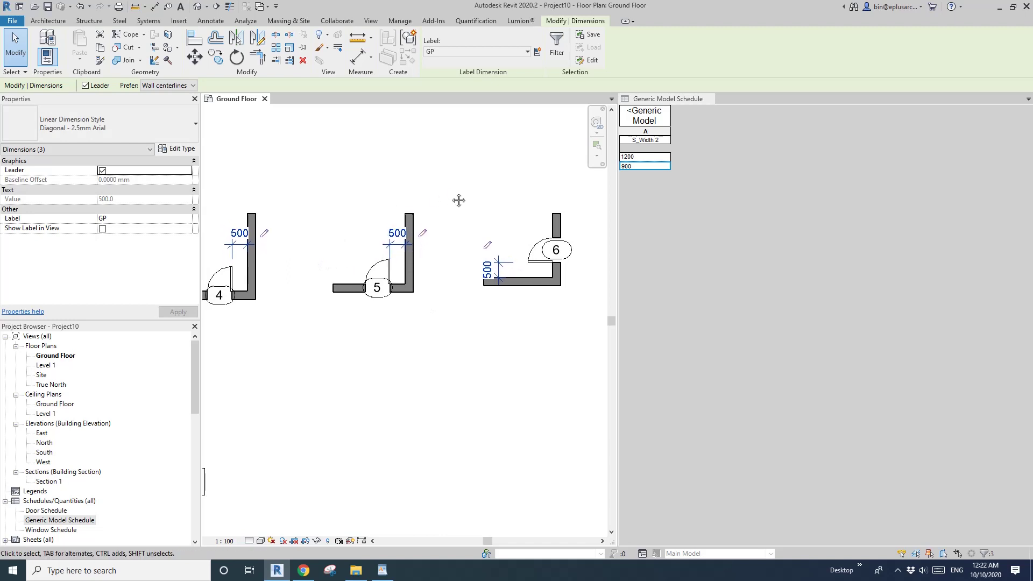
left_click(386, 22)
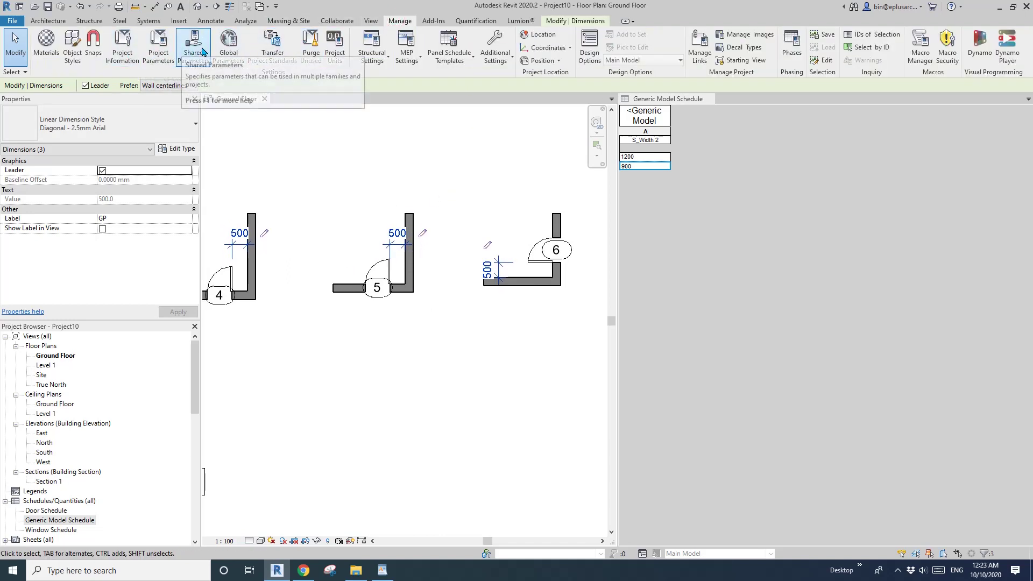
left_click(228, 44)
left_click_drag(244, 158, 869, 169)
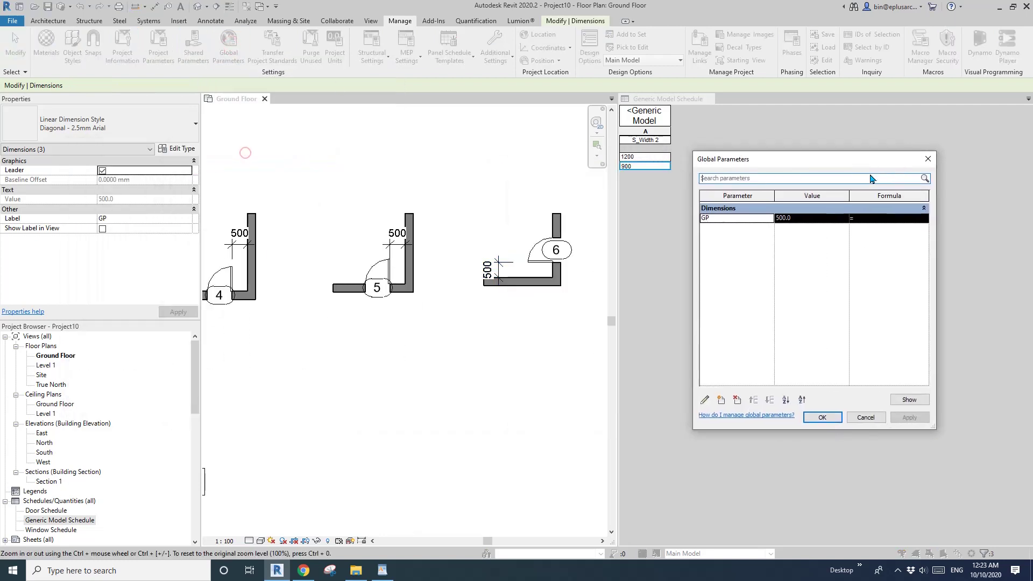
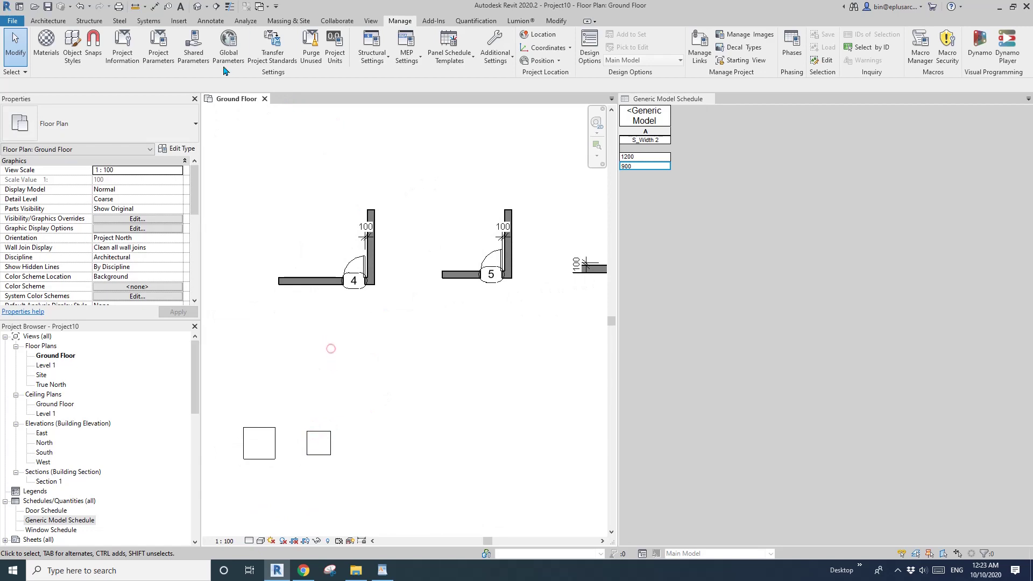
- Place an M_Desk 1525 x 762mm component above the first wall corner
middle_click_drag(293, 161, 317, 169)
left_click(48, 20)
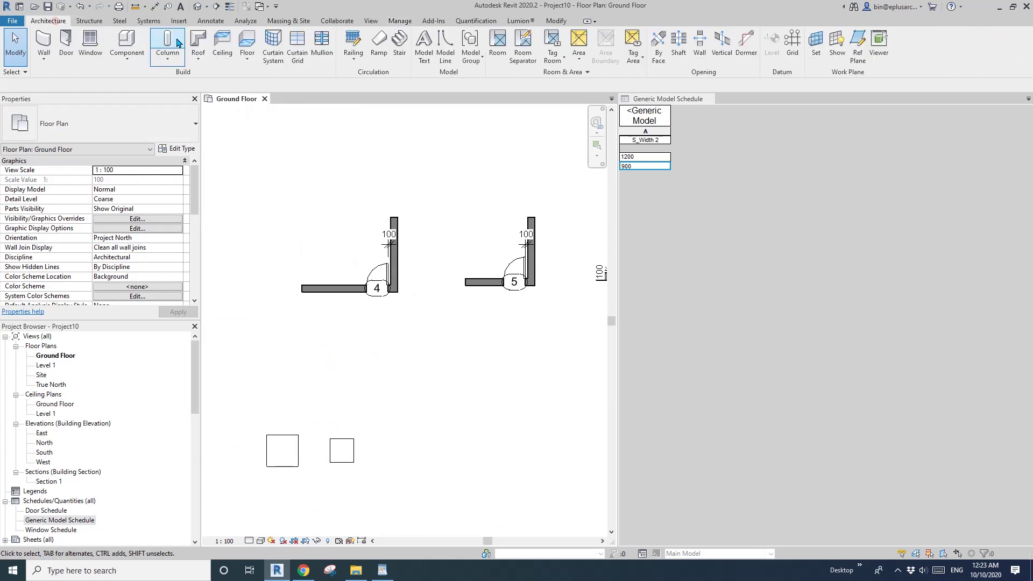
left_click(127, 43)
left_click(111, 121)
scroll(74, 247, "down", 2)
left_click(62, 266)
left_click(280, 212)
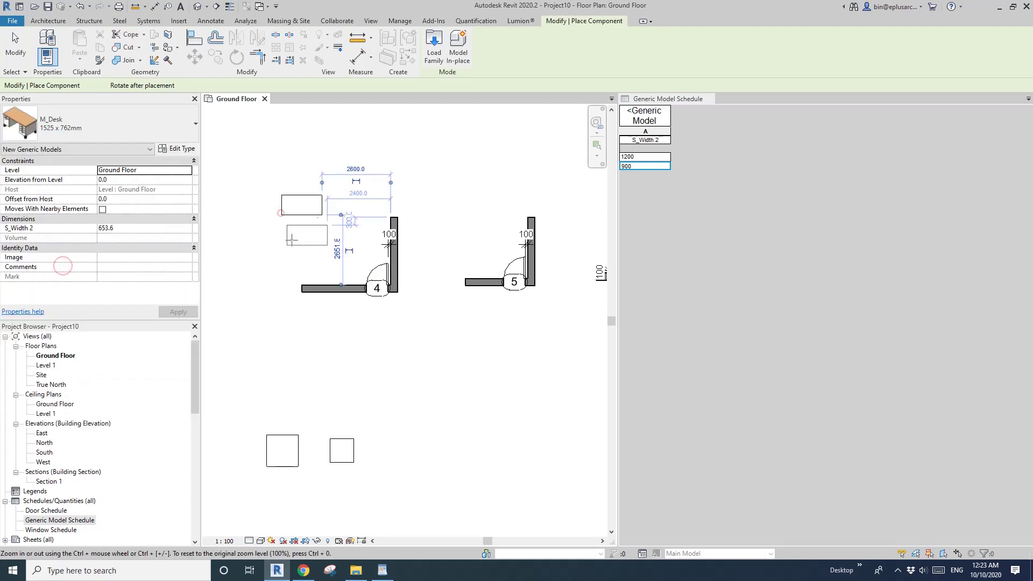
- Place an M_Desk 1525 x 762mm Student component above the second wall corner
left_click(86, 125)
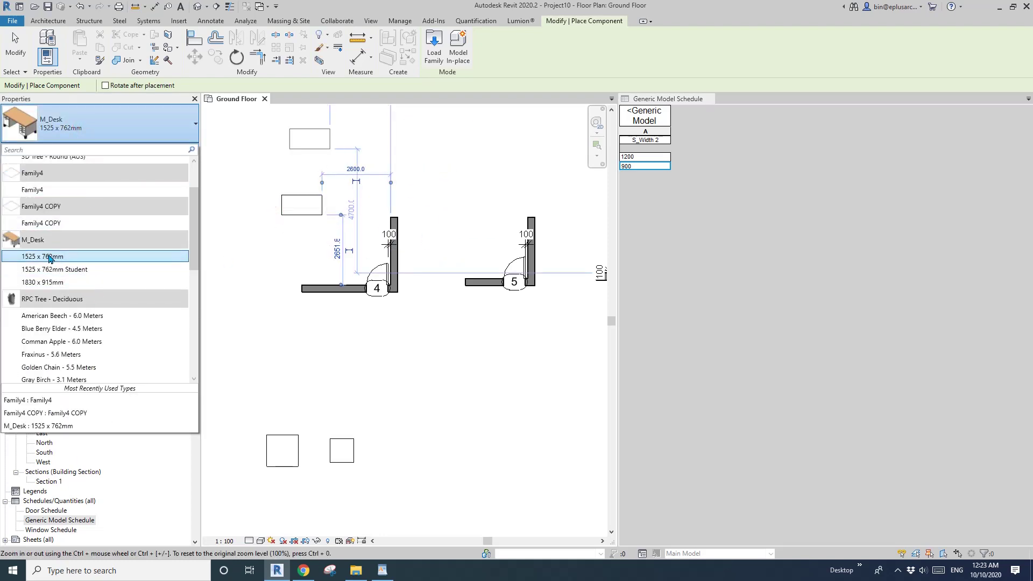
left_click(90, 272)
left_click(476, 181)
middle_click_drag(476, 181, 417, 234)
key("Escape")
key("Escape")
- Compare the family types assigned to the two placed desks
left_click(263, 254)
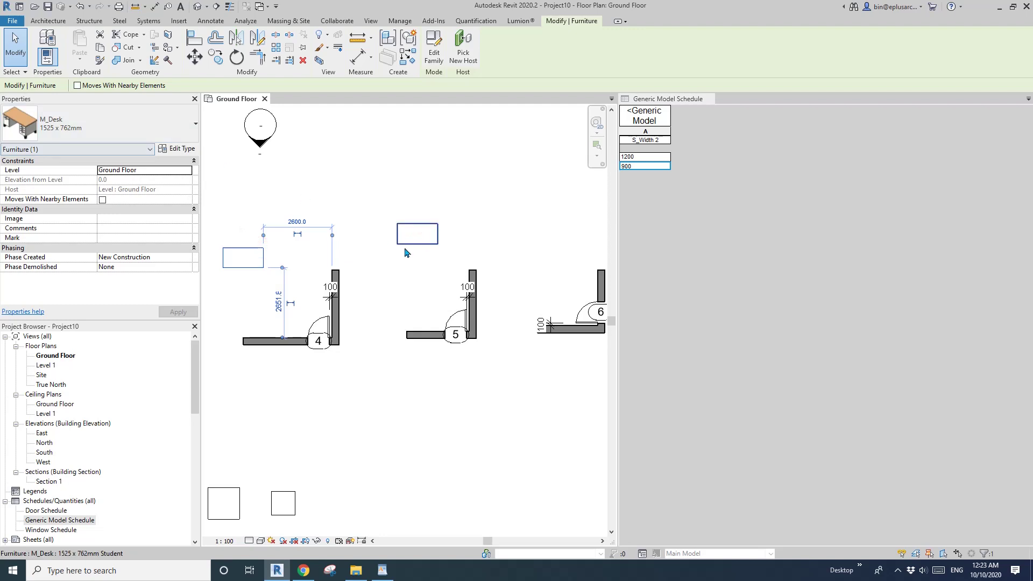
left_click(412, 231)
left_click(132, 130)
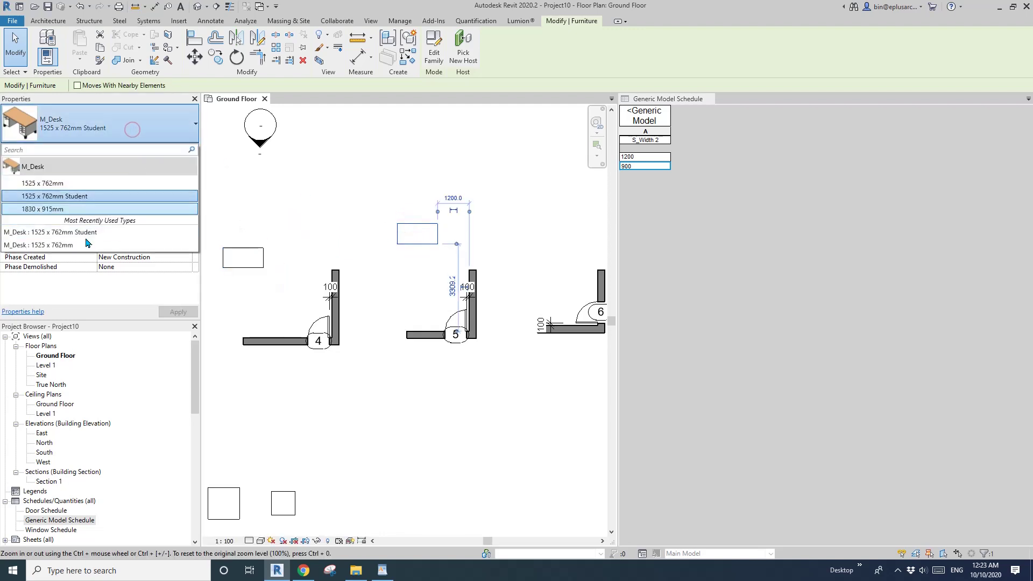
left_click(48, 20)
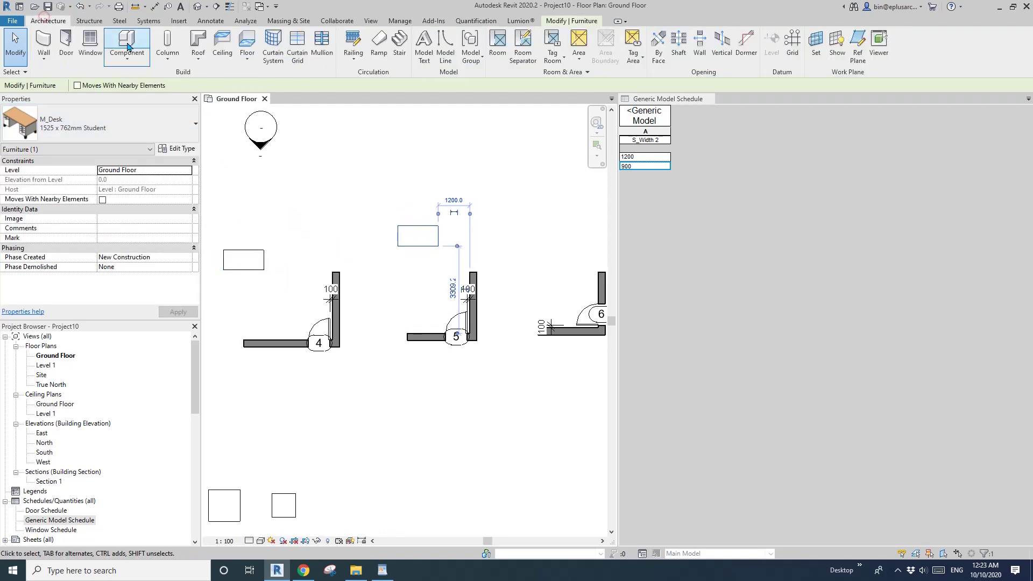
left_click(127, 47)
left_click(75, 130)
scroll(89, 238, "down", 8)
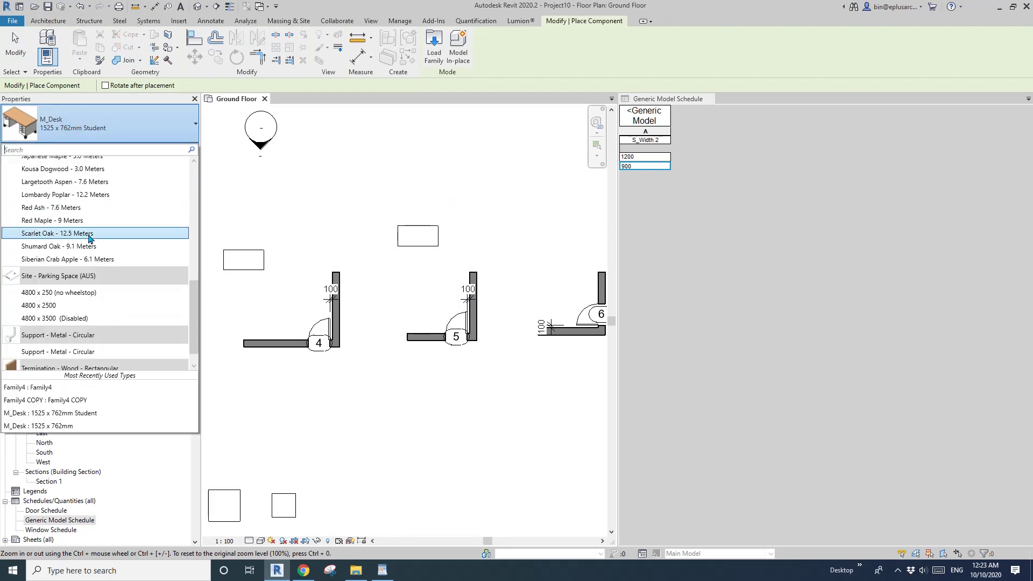
scroll(90, 245, "down", 1)
scroll(86, 301, "up", 10)
scroll(83, 322, "up", 1)
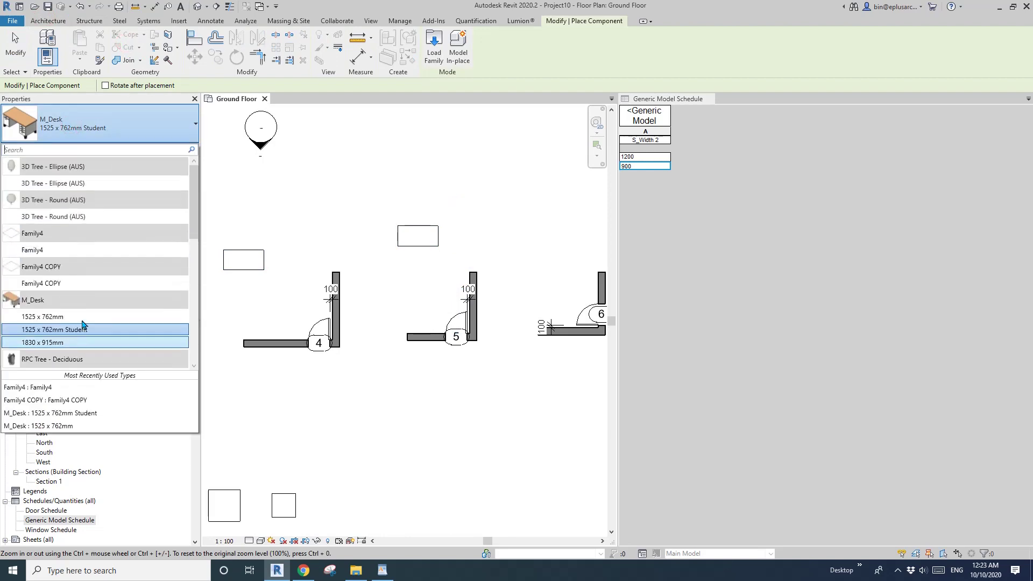
left_click(275, 235)
scroll(425, 356, "down", 2)
key("Escape")
- Open the type properties of the 1525 x 762mm Student desk and check the global parameter association for Handle/Leg Material
left_click(416, 276)
left_click(185, 150)
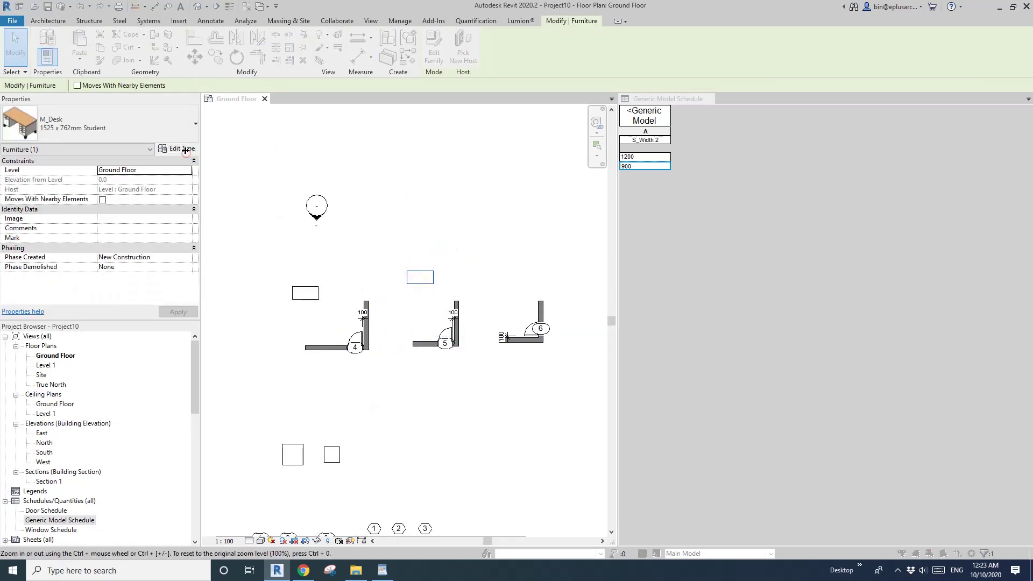
left_click_drag(272, 77, 406, 72)
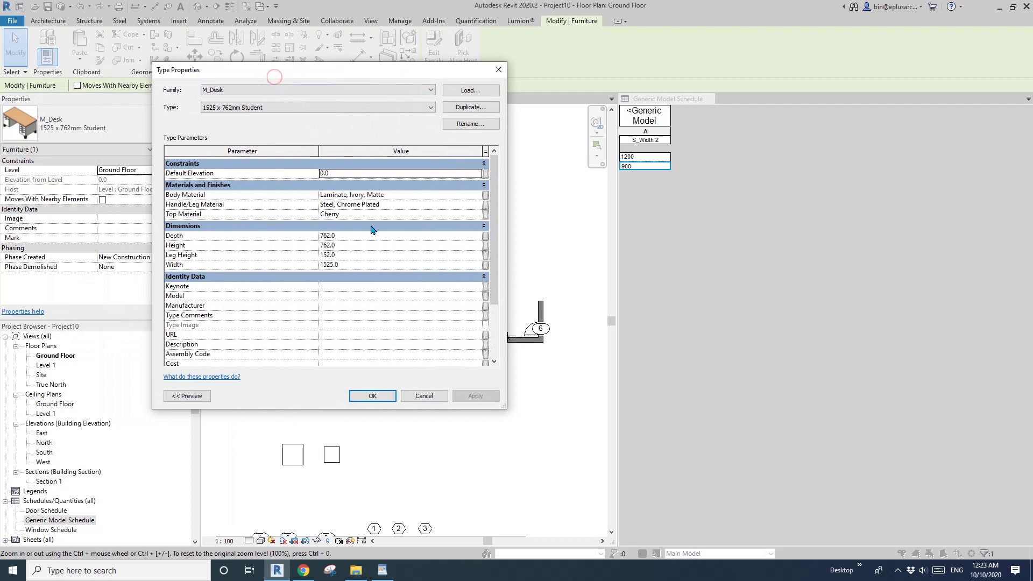
left_click(486, 205)
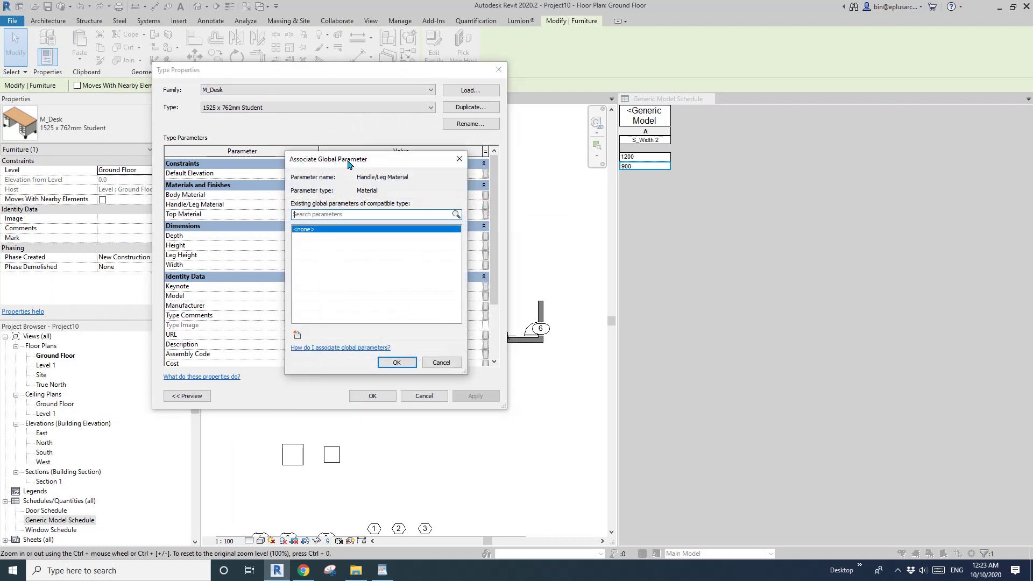
left_click(428, 364)
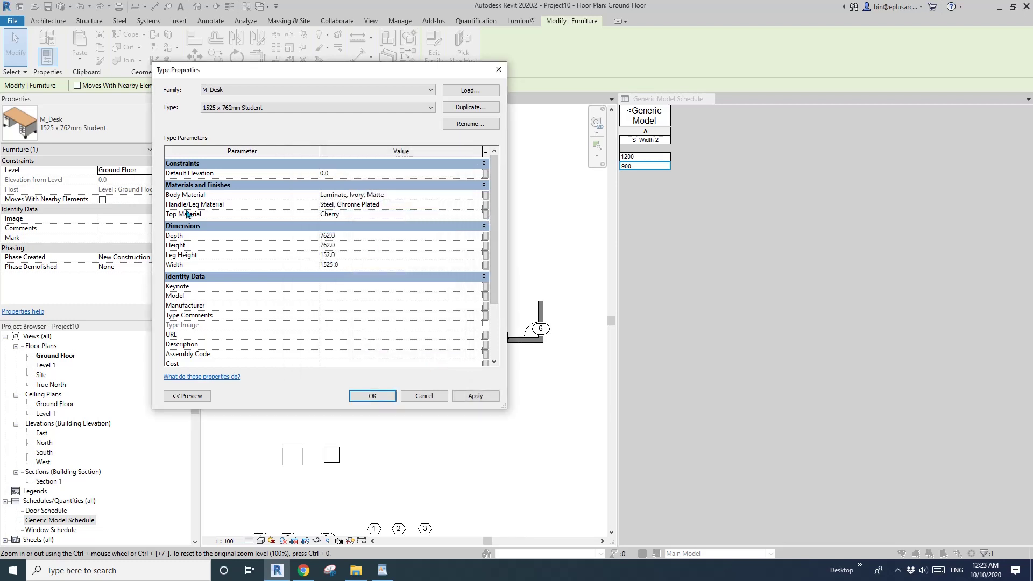
- Associate the Student desk type's Top Material with a new global parameter named GMP, grouped under Materials and Finishes
left_click(485, 215)
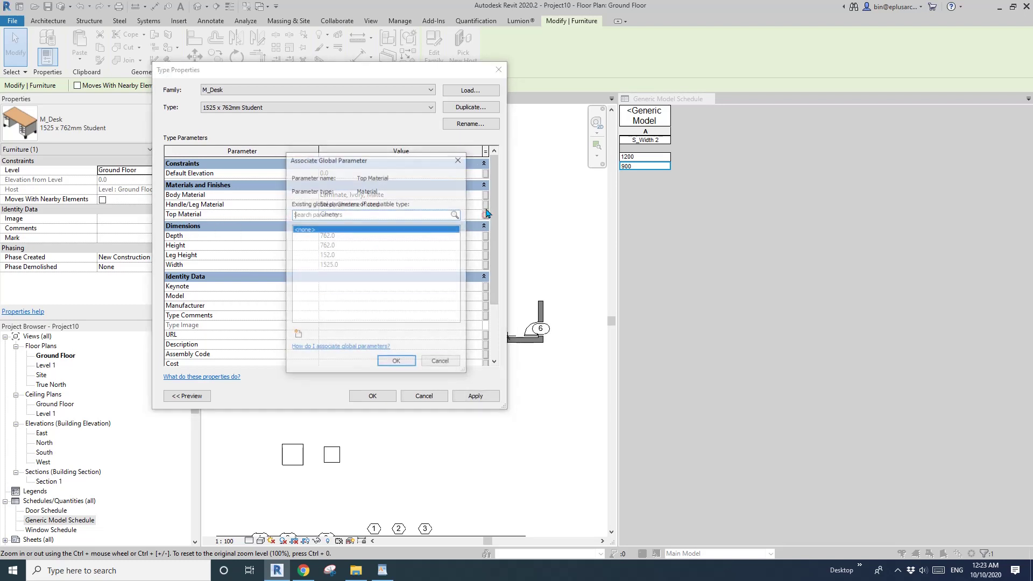
left_click(299, 336)
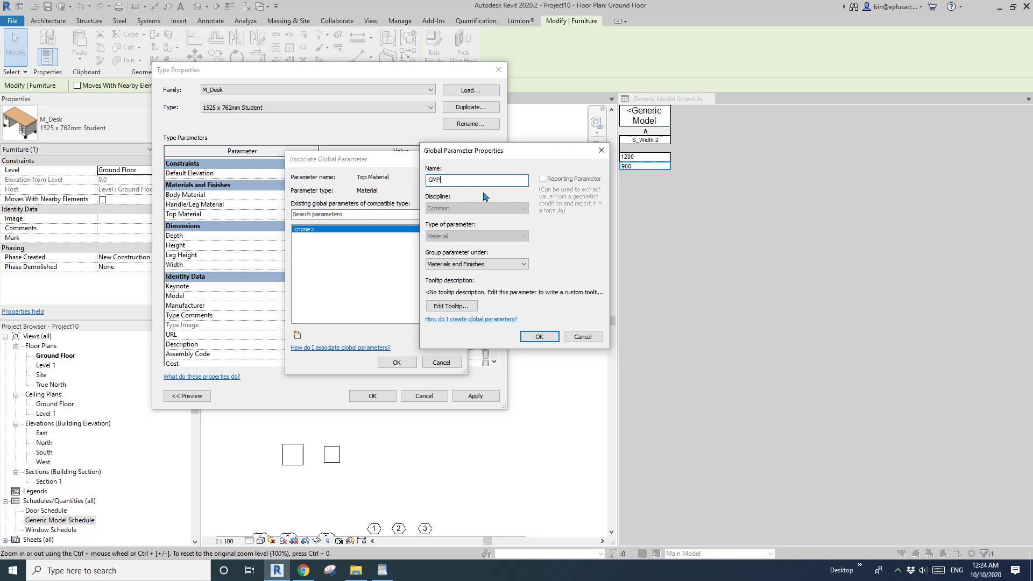
left_click(539, 336)
left_click(396, 362)
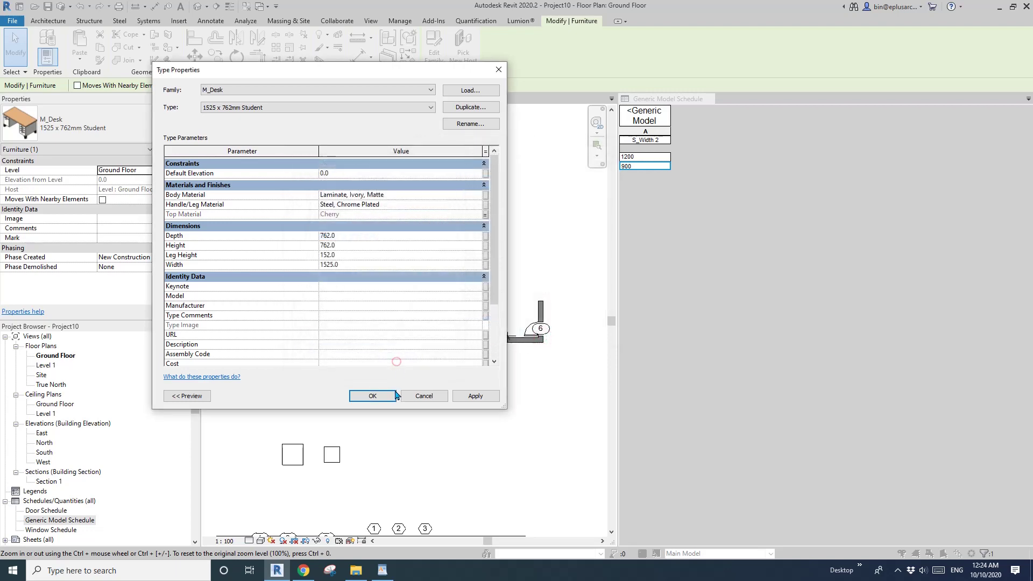
left_click(387, 401)
middle_click_drag(404, 298, 418, 303)
key("Escape")
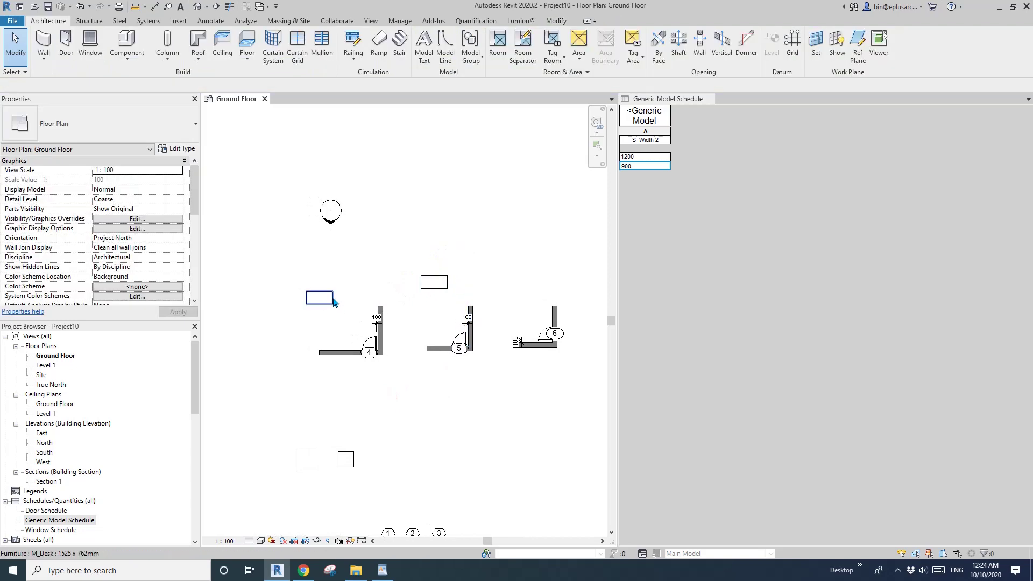
- Open the default 3D view and select the 1525 x 762mm Student desk to inspect it beside the walls
left_click(332, 300)
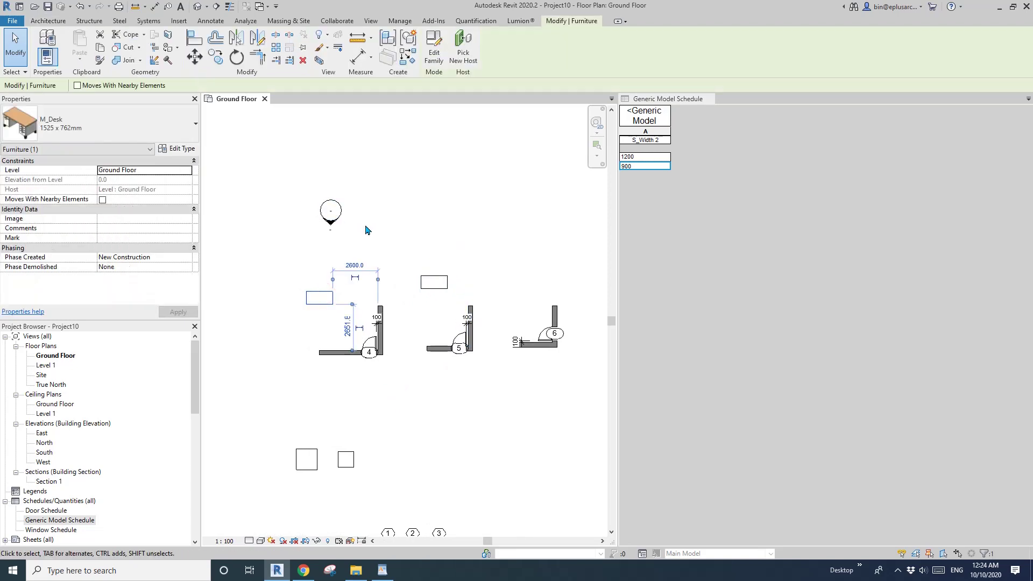
middle_click_drag(368, 230, 378, 234)
middle_click_drag(445, 284, 431, 283)
key("Escape")
left_click(431, 278)
left_click(198, 7)
middle_click_drag(502, 300, 446, 371, "shift")
left_click(446, 370)
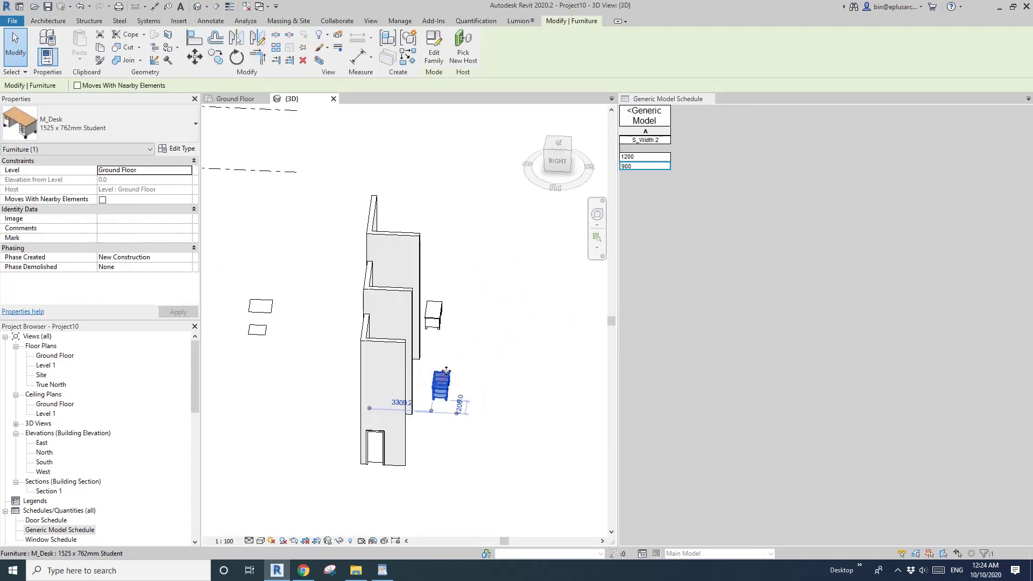
- Review the material value of GMP in the project's global parameters
left_click(400, 21)
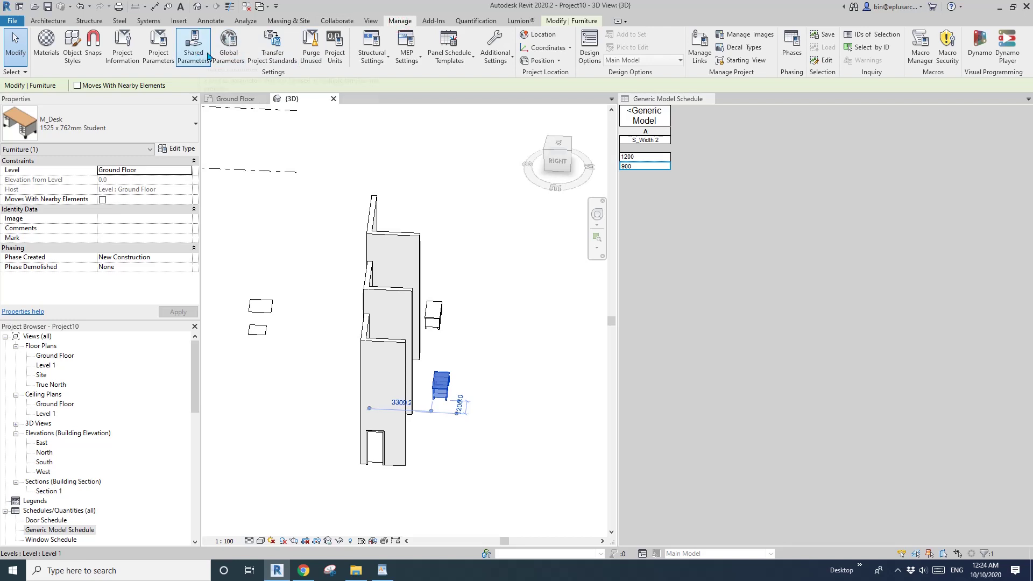
left_click(228, 49)
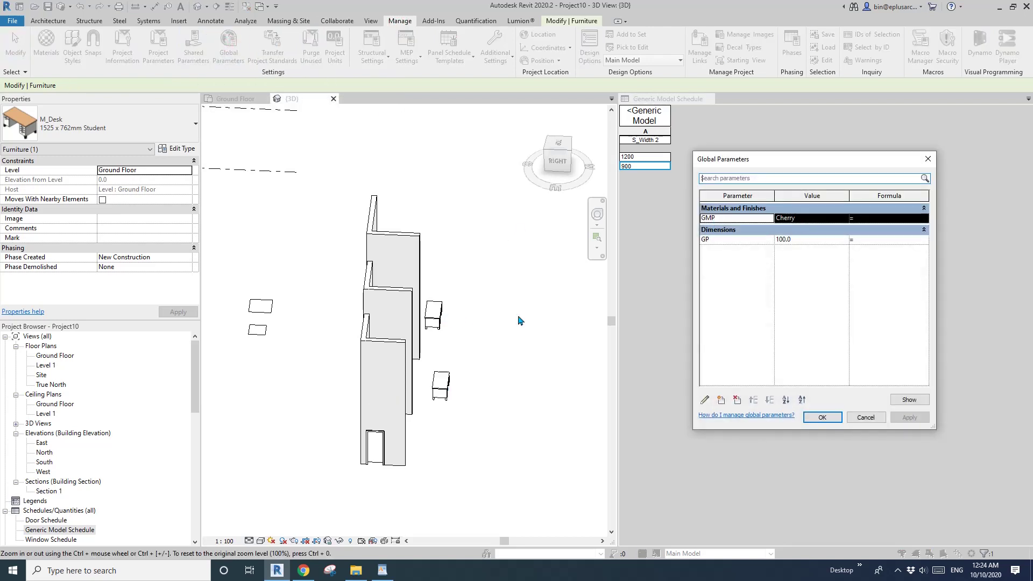
left_click(807, 218)
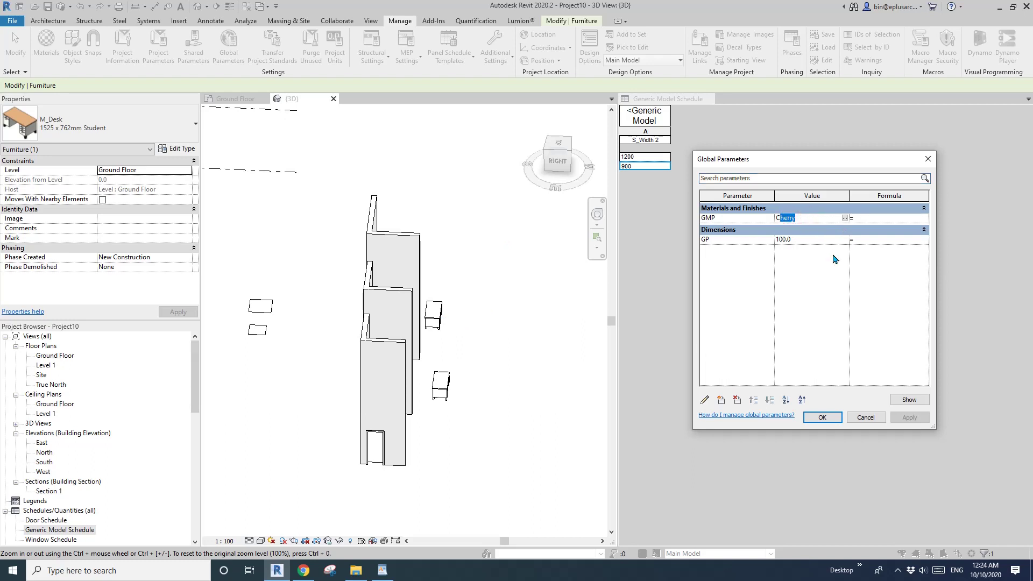
left_click(835, 414)
- Return to the Ground Floor plan and examine the desks and the dimensioned doors at the wall corners
middle_click_drag(466, 369, 506, 380, "shift")
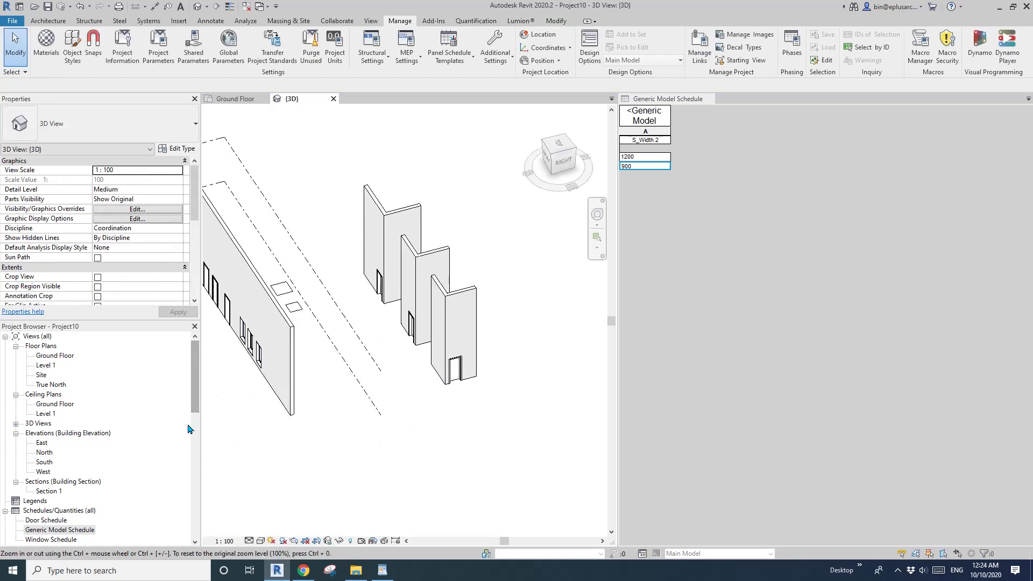
left_click(80, 433)
left_click(54, 356)
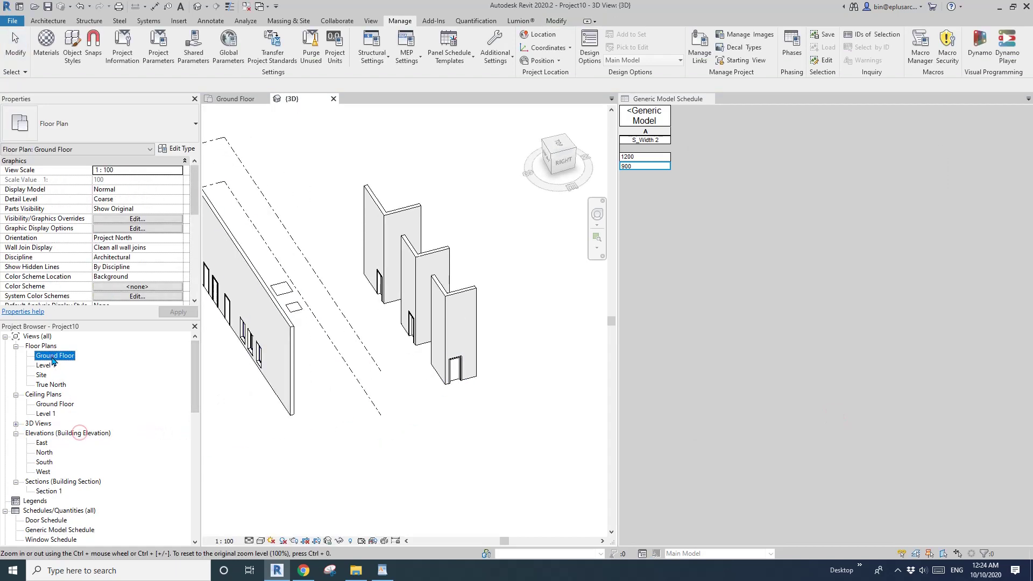
double_click(58, 359)
scroll(414, 369, "up", 3)
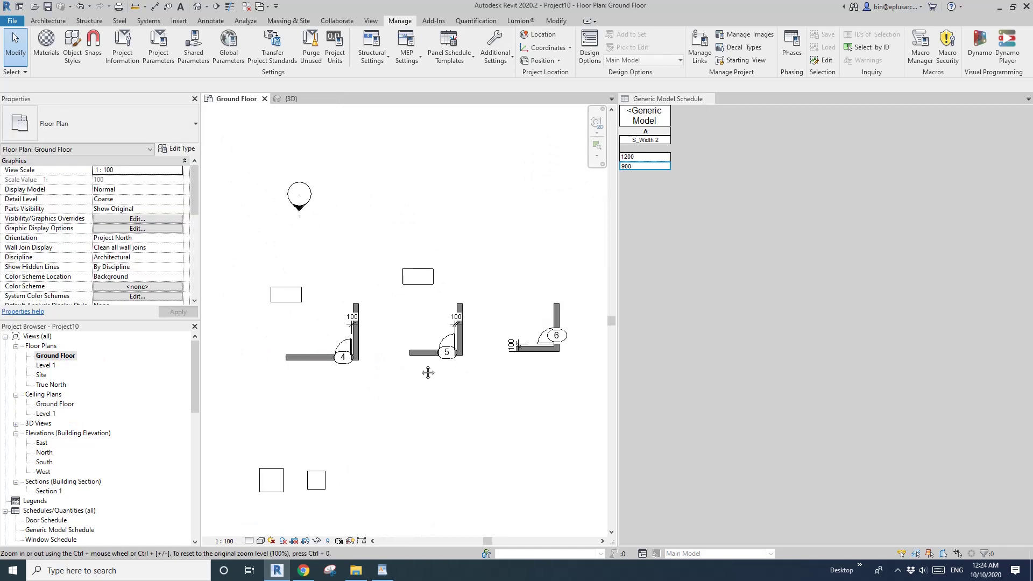
middle_click_drag(474, 367, 434, 367)
left_click(521, 331)
left_click(513, 298)
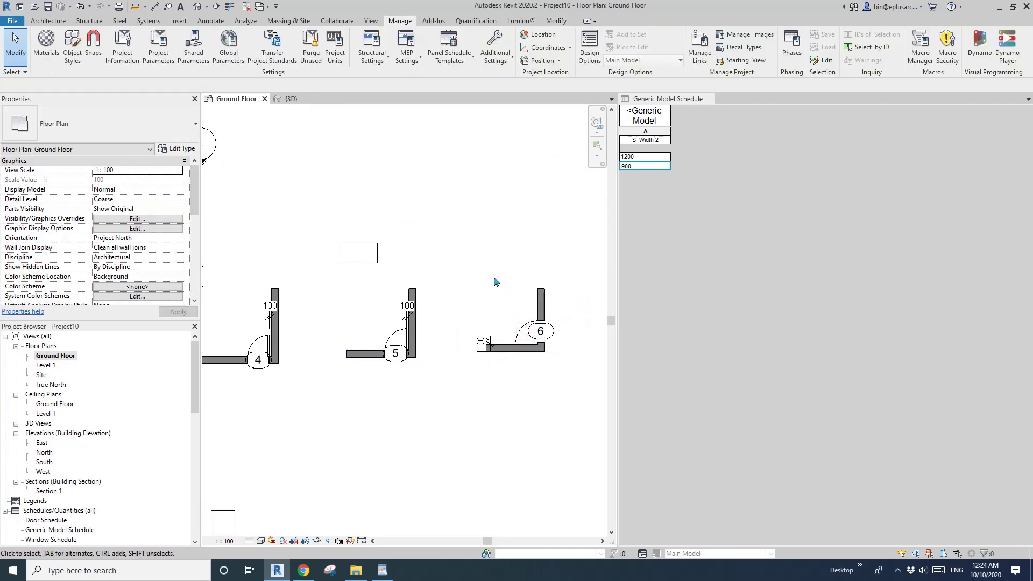
scroll(495, 281, "down", 3)
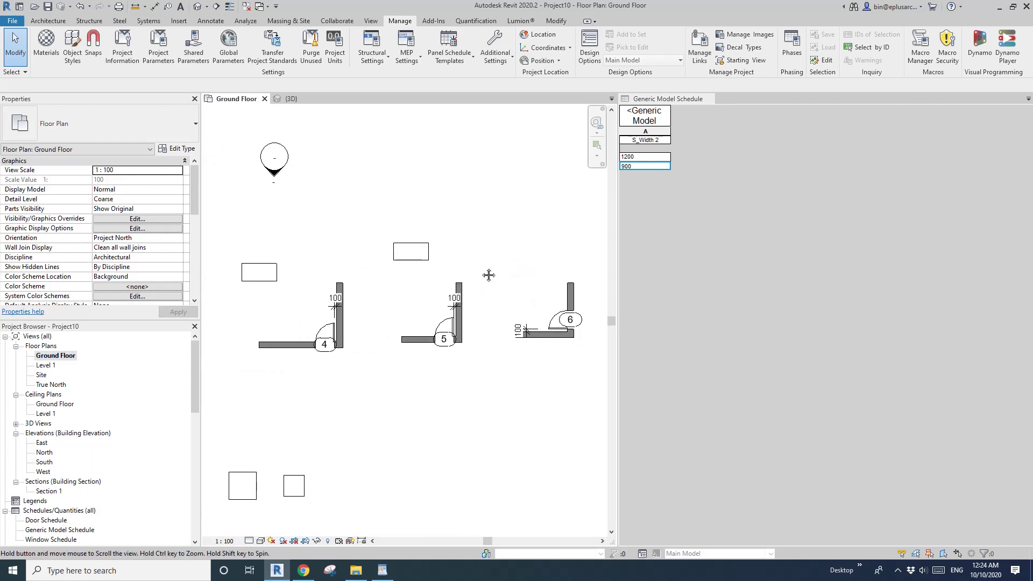